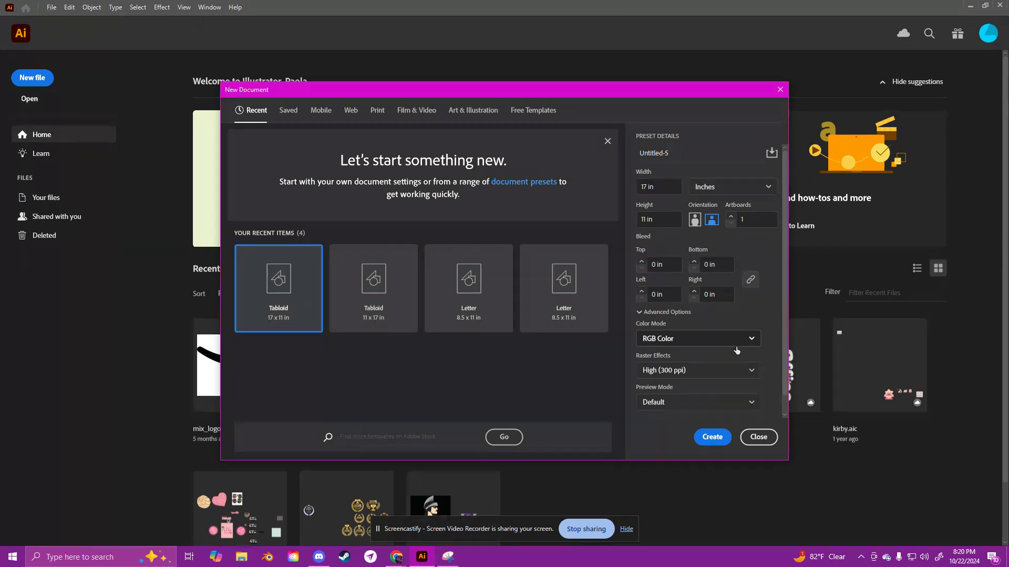
# Step: Create a landscape 17 x 11 in RGB document at 300 ppi and collapse the floating Layers panel
pyautogui.click(711, 439)
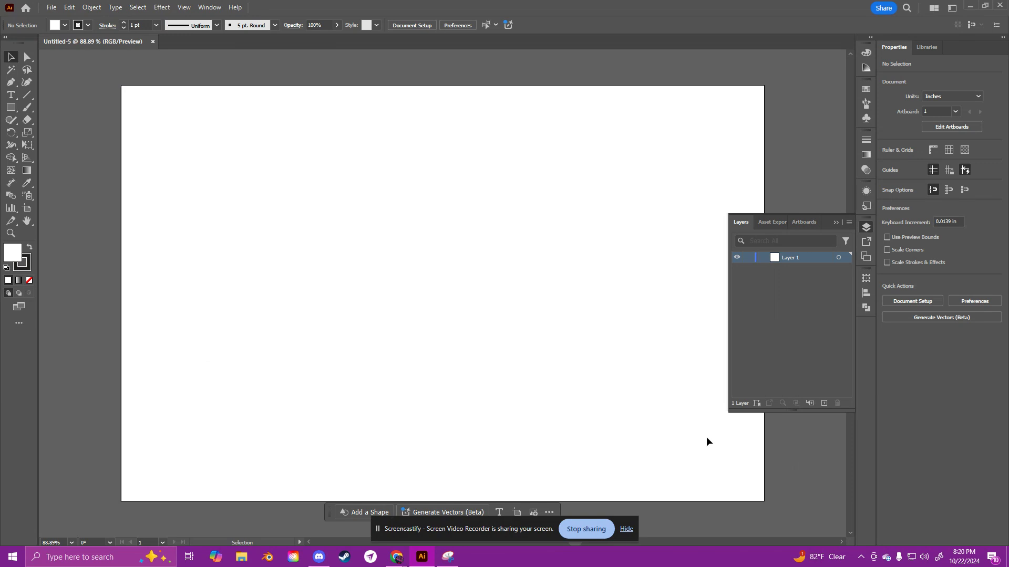
pyautogui.click(836, 222)
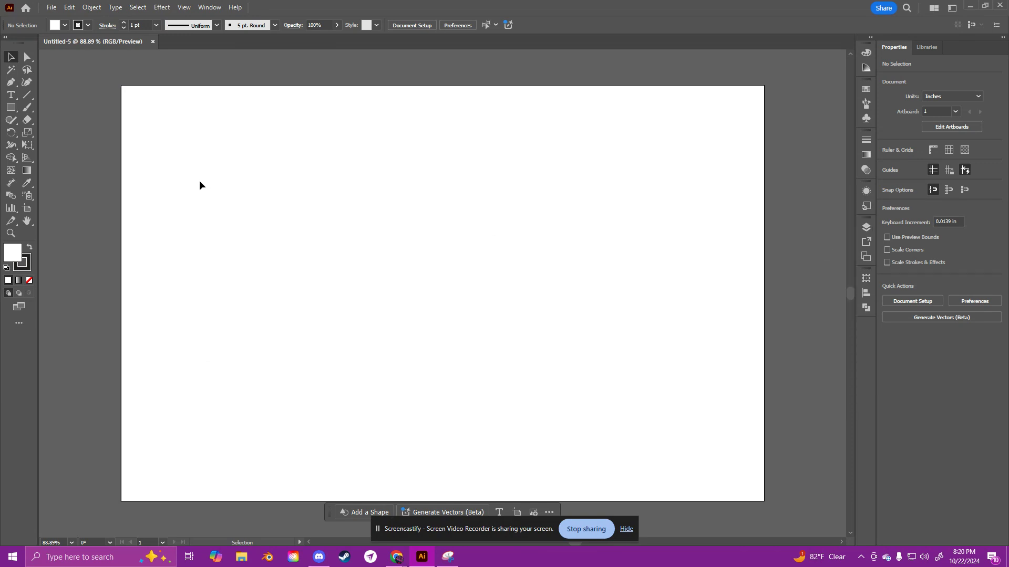
pyautogui.hotkey('ctrl', '-')
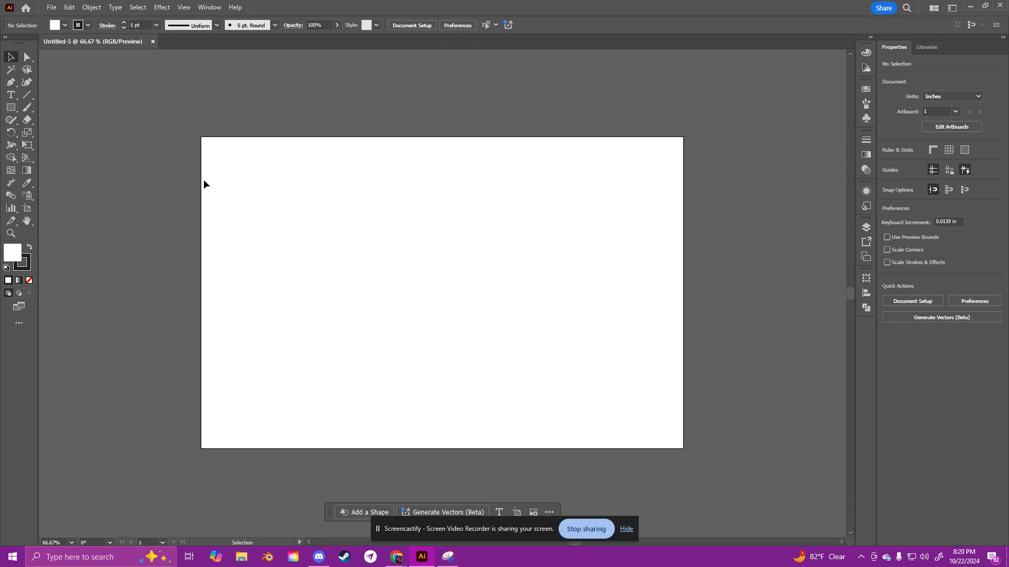
# Step: Capture the five-colour palette with the Snipping Tool, paste it into the document and place it above the artboard
pyautogui.hotkey('alt', 'Tab')
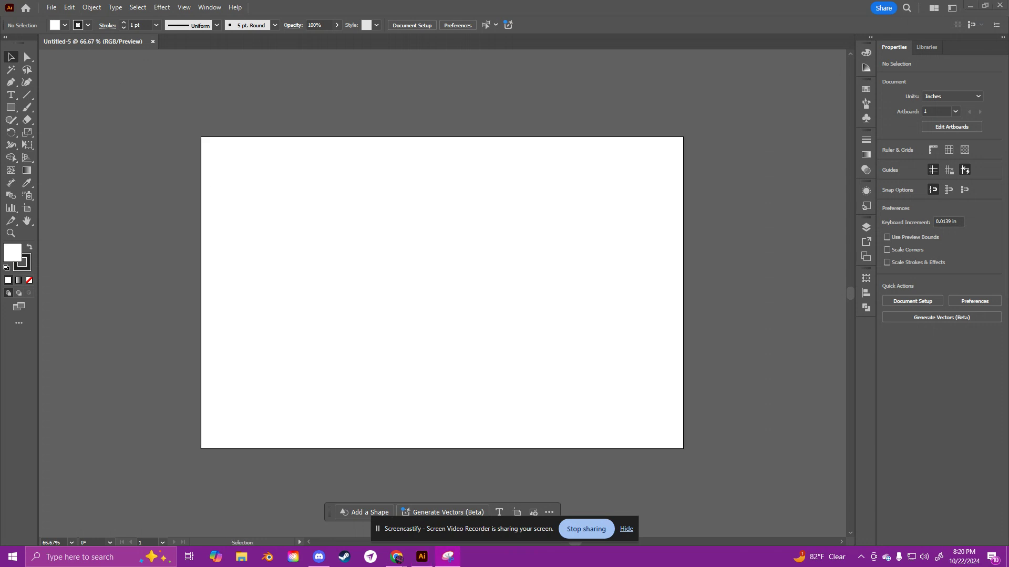
pyautogui.click(322, 12)
pyautogui.moveTo(249, 134); pyautogui.dragTo(271, 208)
pyautogui.hotkey('ctrl', 'v')
pyautogui.moveTo(390, 274); pyautogui.dragTo(396, 140)
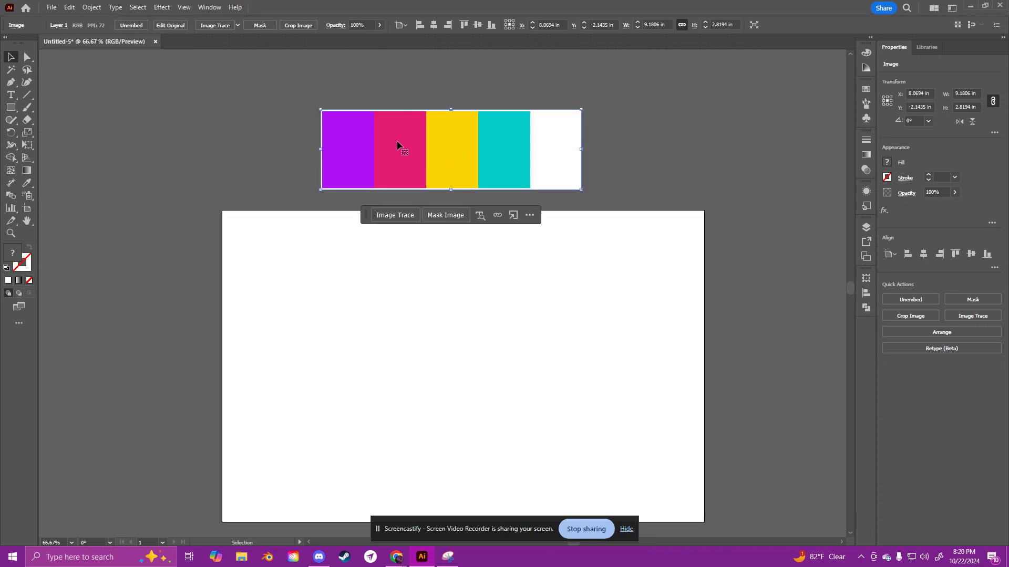
pyautogui.click(11, 107)
pyautogui.moveTo(198, 74)
pyautogui.mouseDown()
pyautogui.moveTo(219, 94)
pyautogui.moveTo(273, 93)
pyautogui.moveTo(254, 93)
pyautogui.mouseUp()
pyautogui.click(10, 57)
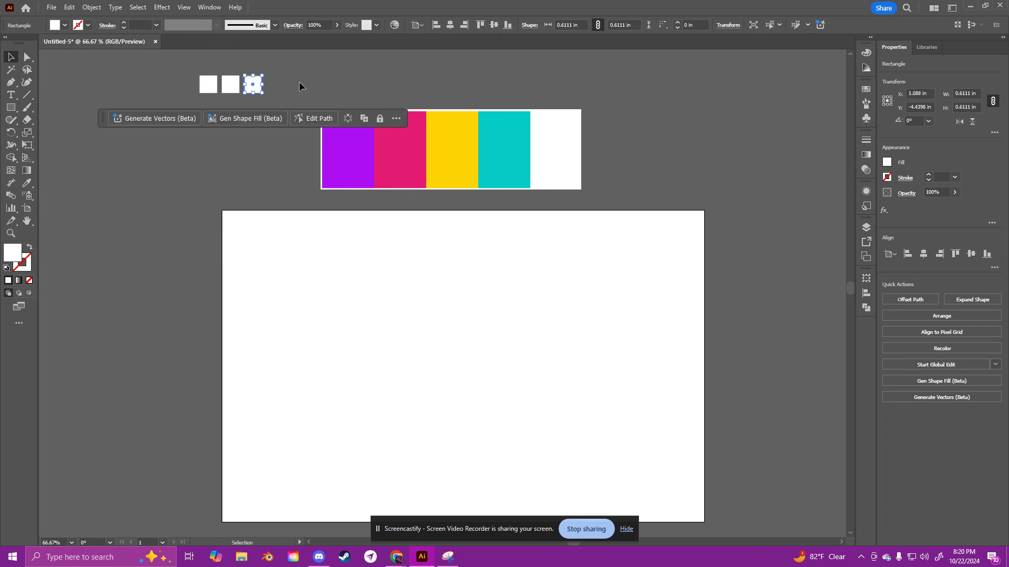
pyautogui.moveTo(176, 69); pyautogui.dragTo(289, 84)
pyautogui.press('Delete')
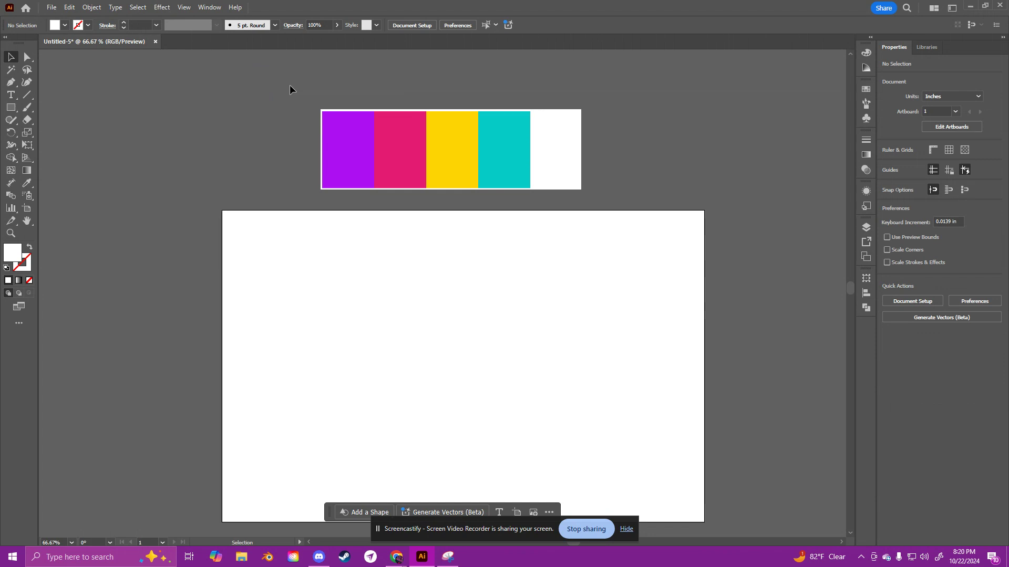
# Step: Add the text "SOSA" to the artboard, enlarge it to about 174 pt and move it near the centre
pyautogui.scroll(1, 400, 266)
pyautogui.scroll(-2, 401, 266)
pyautogui.click(10, 94)
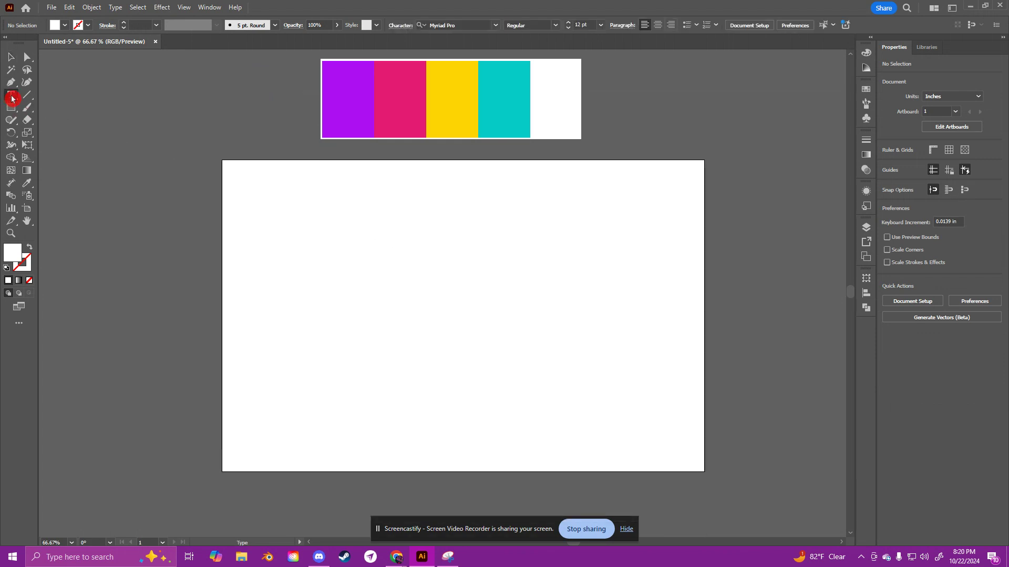
pyautogui.click(369, 234)
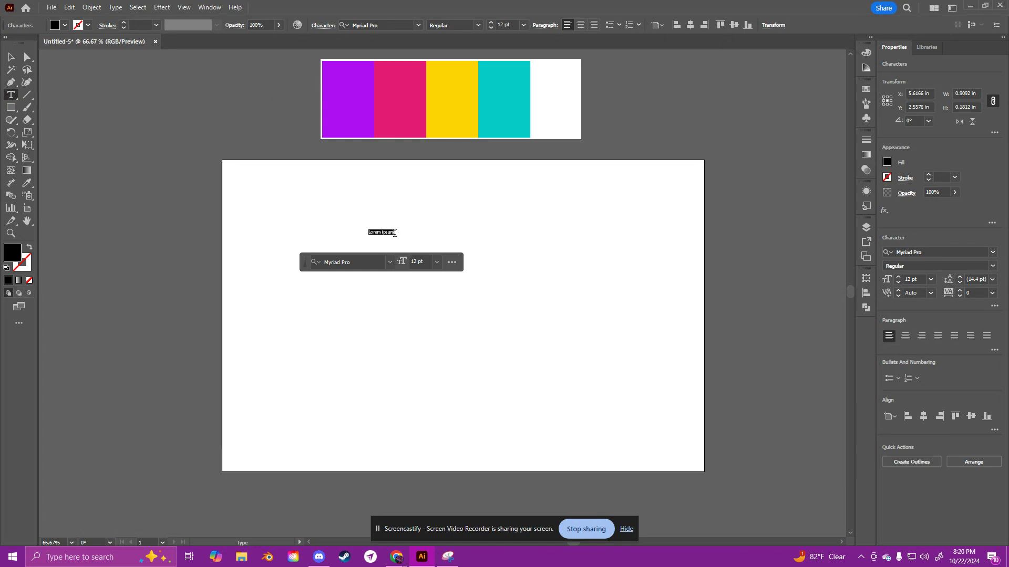
pyautogui.write('sosA')
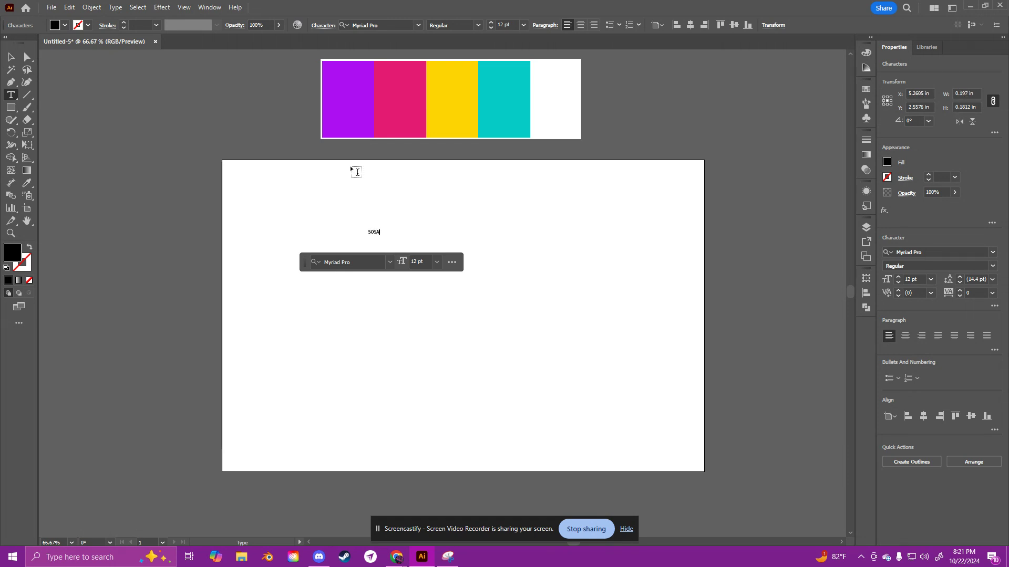
pyautogui.click(11, 57)
pyautogui.moveTo(377, 234); pyautogui.dragTo(484, 290)
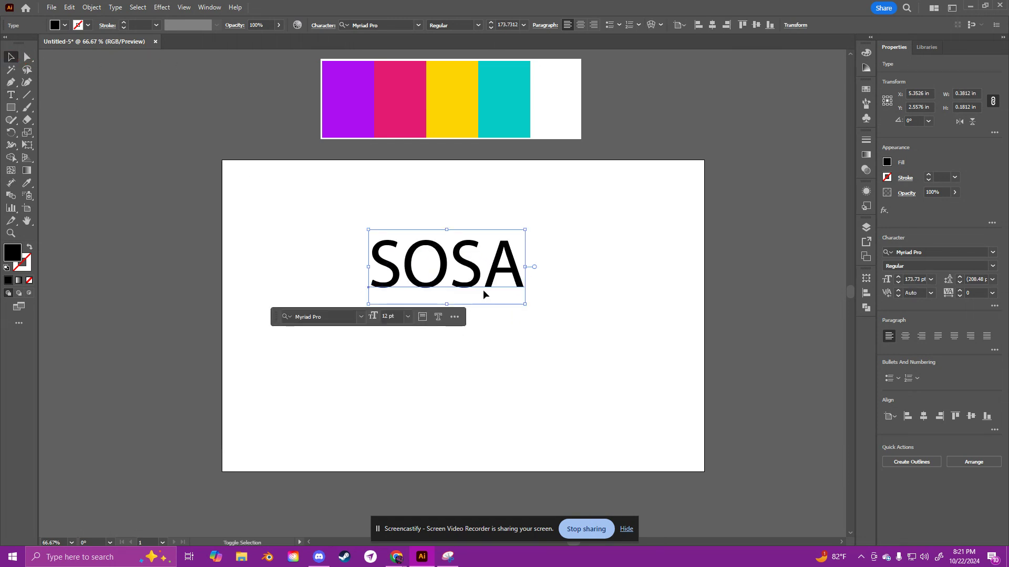
pyautogui.moveTo(443, 240); pyautogui.dragTo(449, 271)
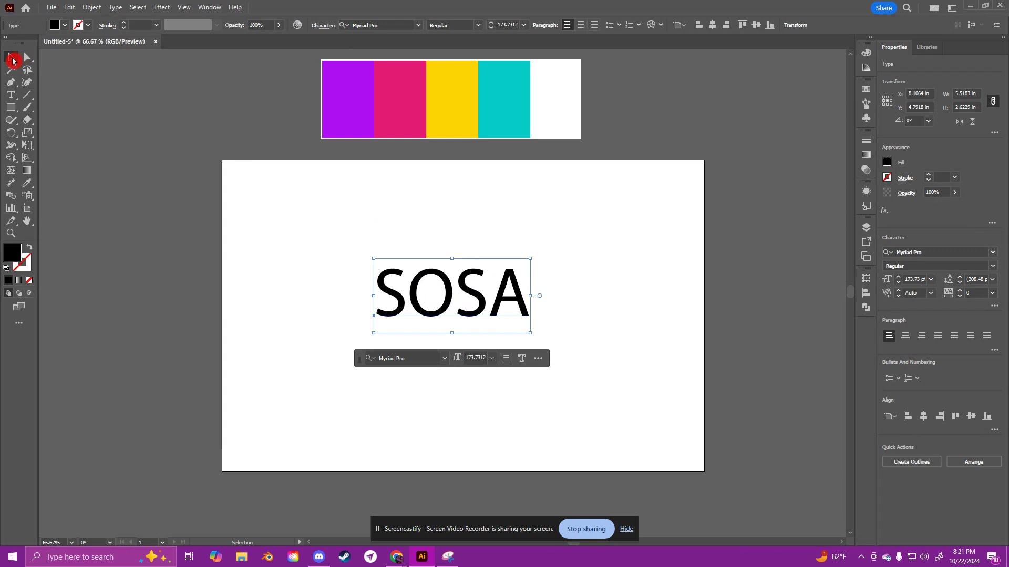
# Step: Browse the font list and set the SOSA text to Acumin Variable Concept, Condensed UltraBlack
pyautogui.click(926, 278)
pyautogui.click(993, 253)
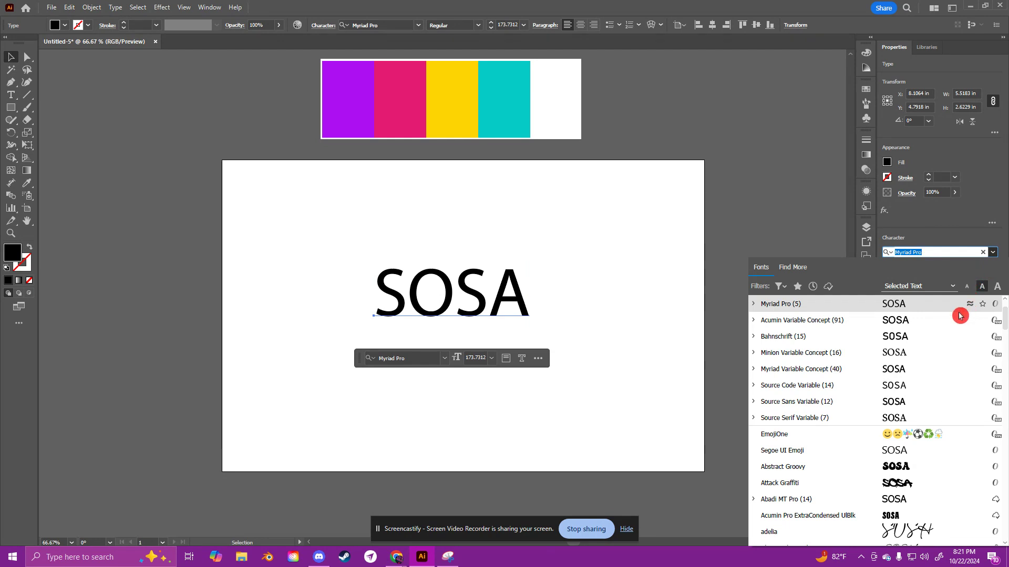
pyautogui.scroll(-1, 939, 328)
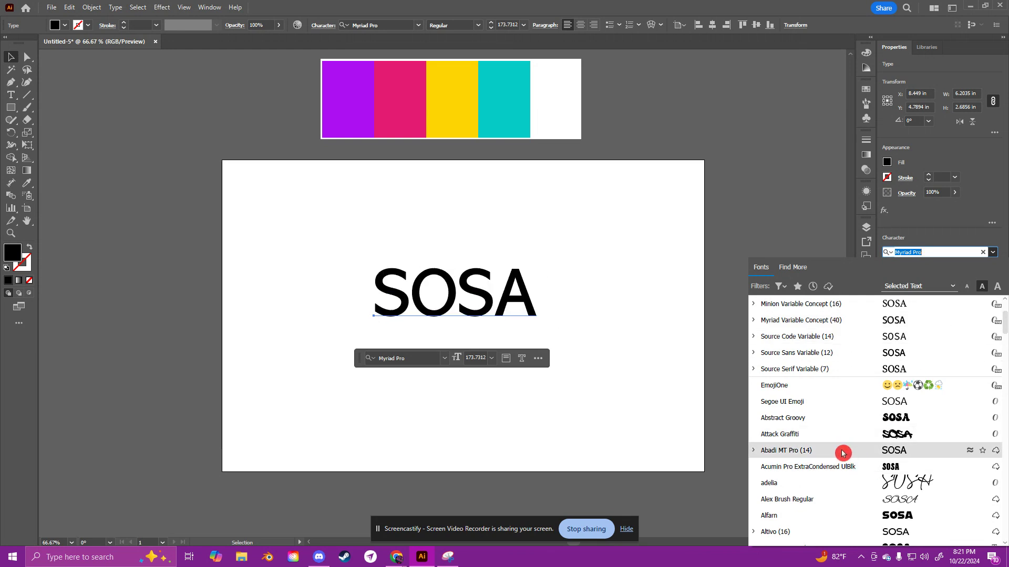
pyautogui.scroll(2, 842, 453)
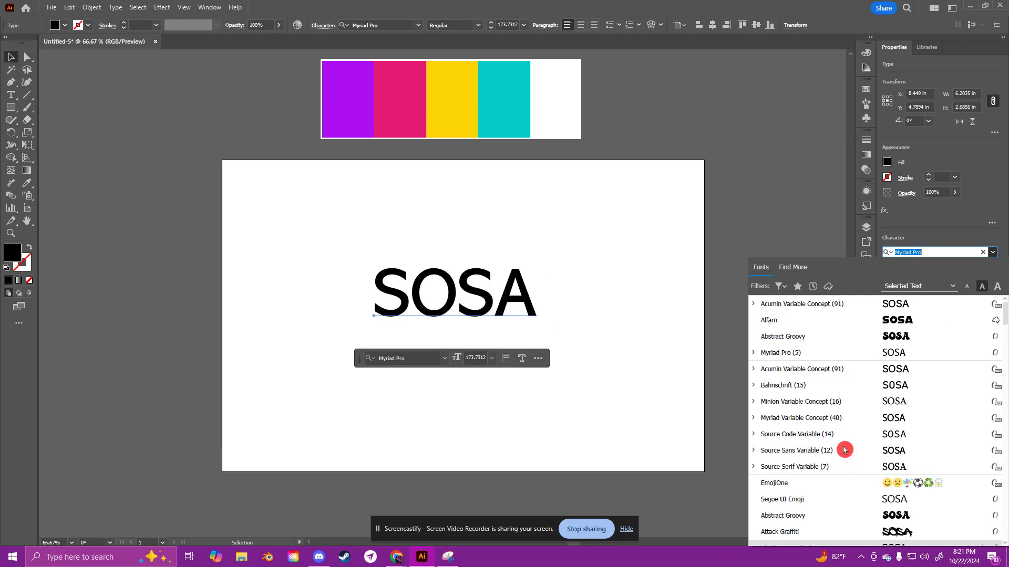
pyautogui.click(760, 306)
pyautogui.scroll(-5, 927, 374)
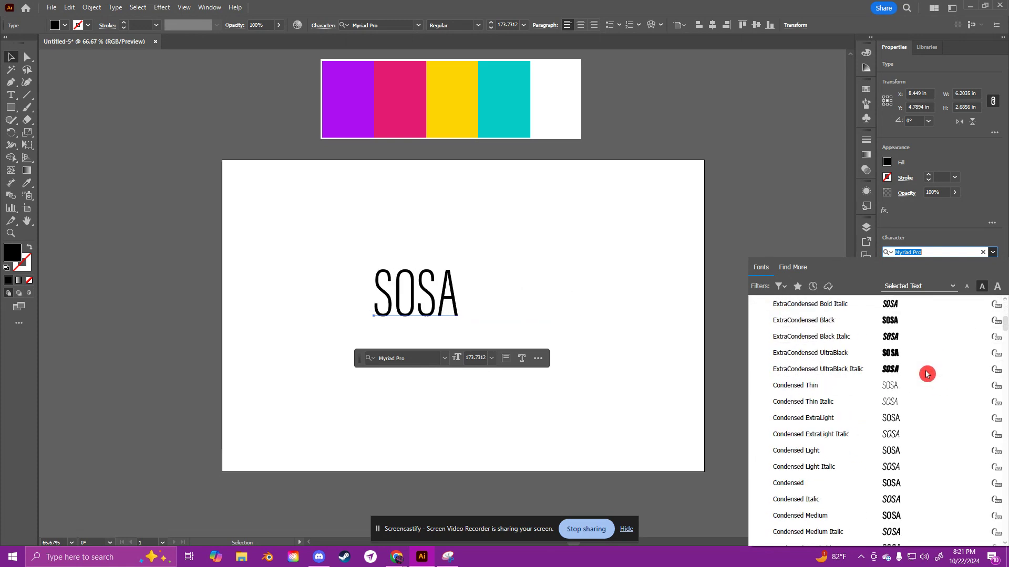
pyautogui.scroll(-5, 927, 374)
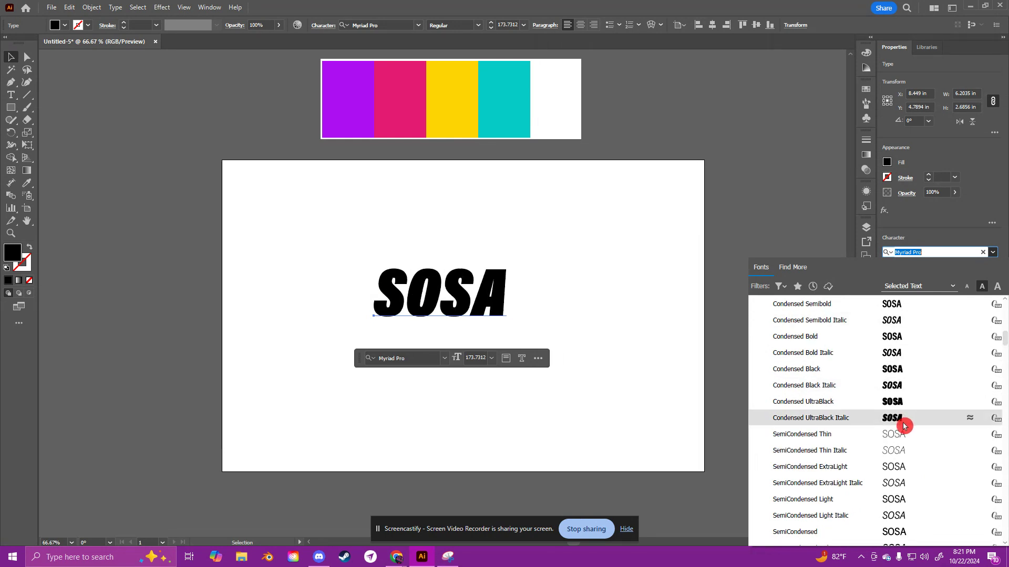
pyautogui.click(905, 403)
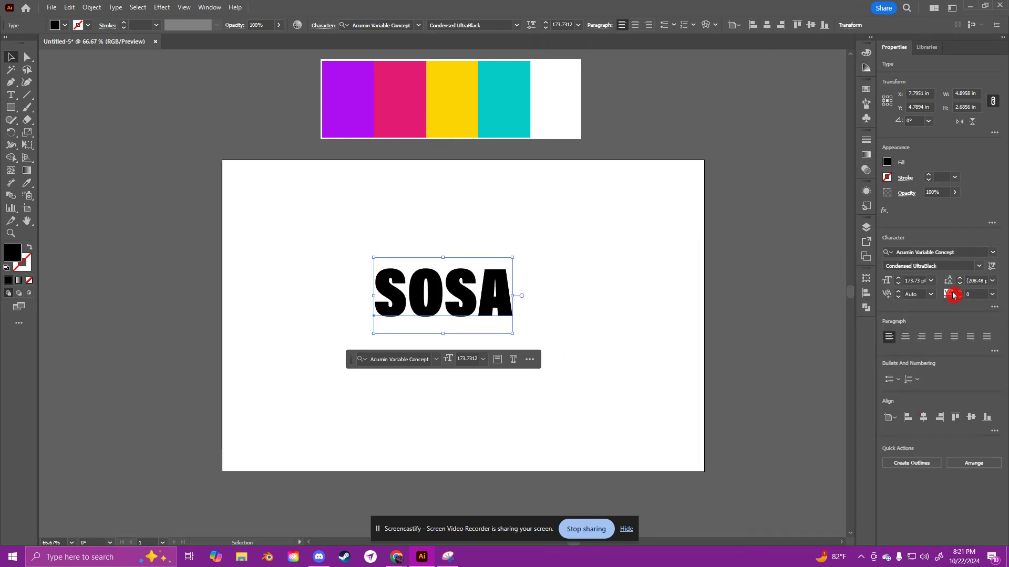
# Step: Change the SOSA text's font style to Wide Black
pyautogui.click(974, 261)
pyautogui.scroll(-5, 928, 444)
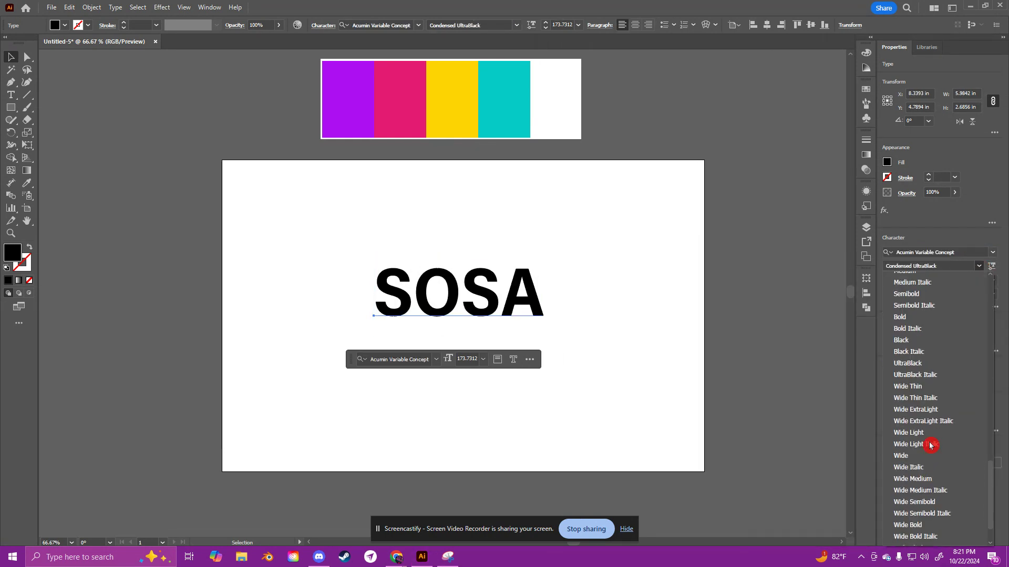
pyautogui.scroll(-2, 928, 499)
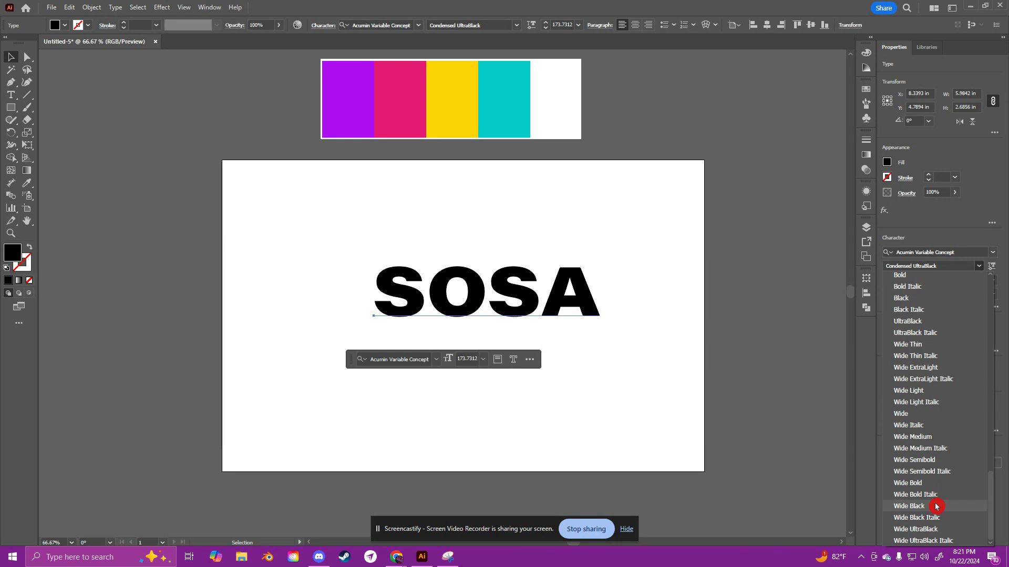
pyautogui.click(936, 506)
# Step: Enlarge the SOSA text to about 185 pt and centre it horizontally on the artboard
pyautogui.moveTo(470, 298); pyautogui.dragTo(440, 303)
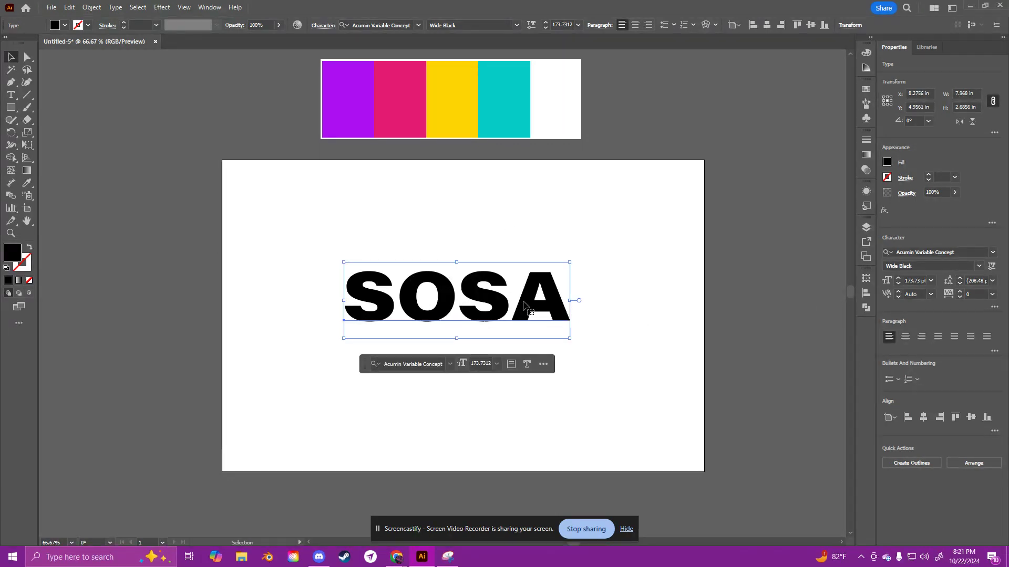
pyautogui.moveTo(566, 257); pyautogui.dragTo(582, 251)
pyautogui.moveTo(493, 288); pyautogui.dragTo(491, 308)
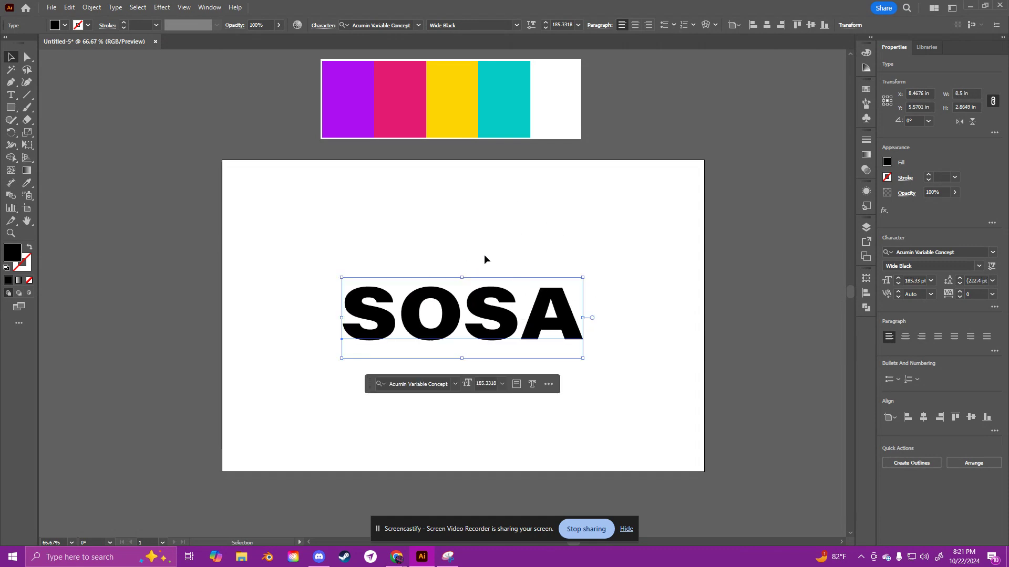
# Step: Apply the classic 3D Extrude & Bevel effect to the SOSA text with the Isometric Top position
pyautogui.click(163, 12)
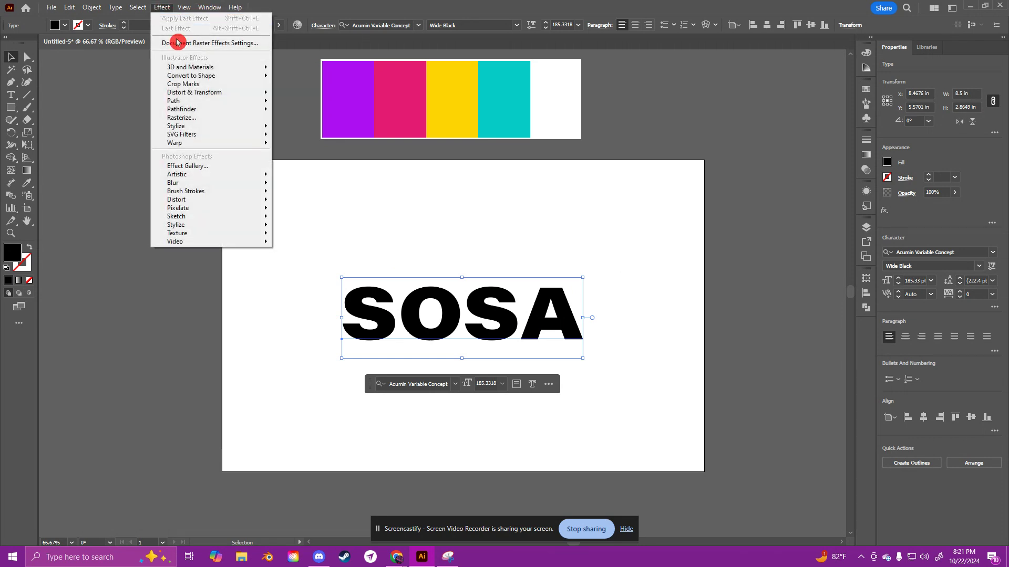
pyautogui.moveTo(205, 68)
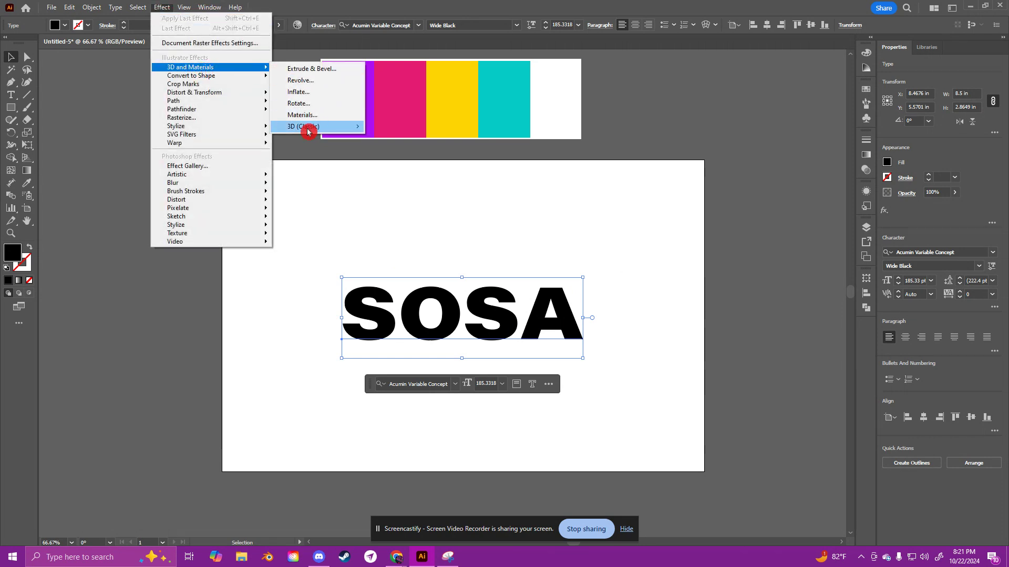
pyautogui.moveTo(309, 127)
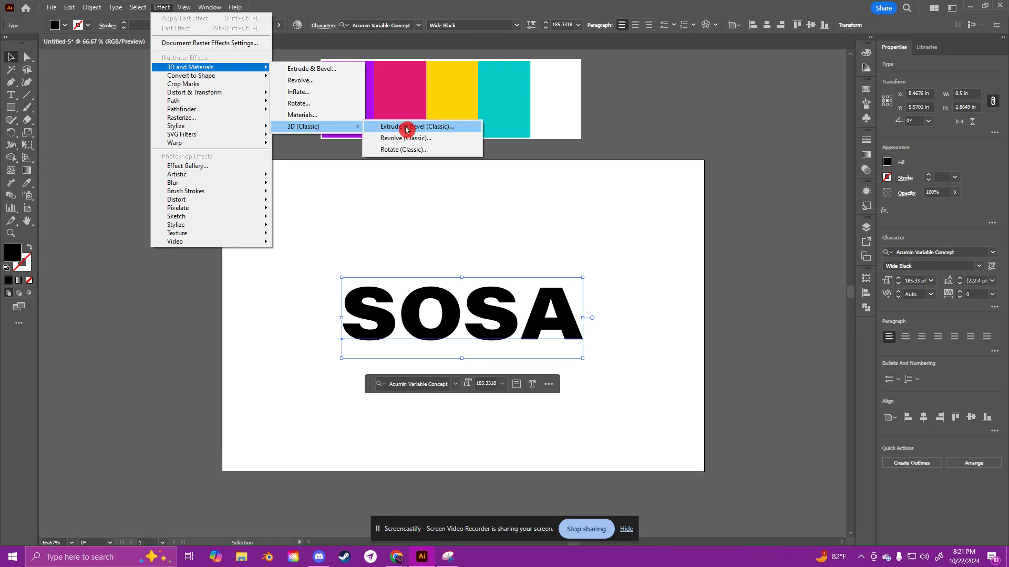
pyautogui.click(455, 127)
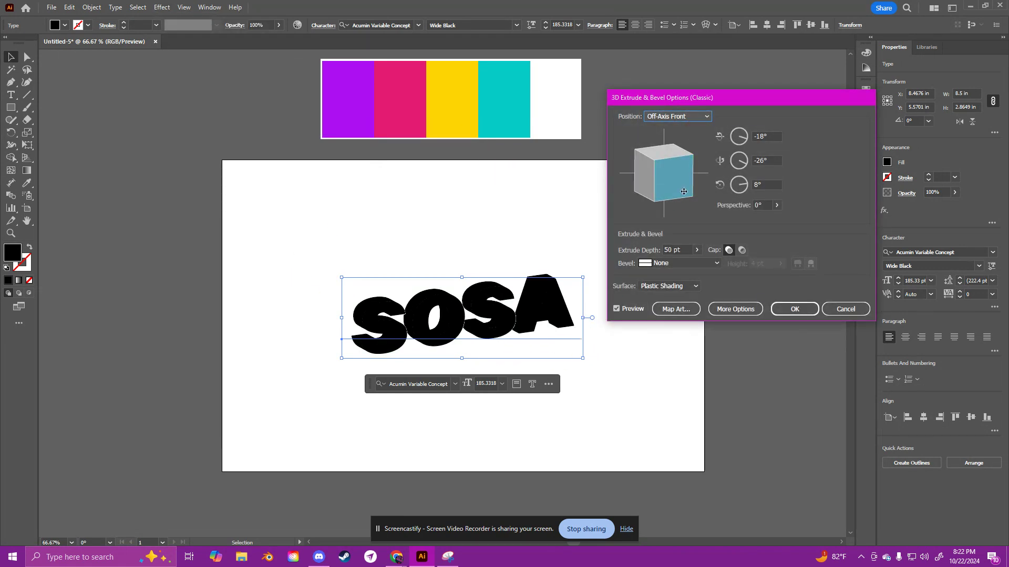
pyautogui.moveTo(684, 192)
pyautogui.mouseDown()
pyautogui.moveTo(662, 164)
pyautogui.moveTo(671, 178)
pyautogui.moveTo(688, 182)
pyautogui.moveTo(686, 173)
pyautogui.mouseUp()
pyautogui.click(680, 117)
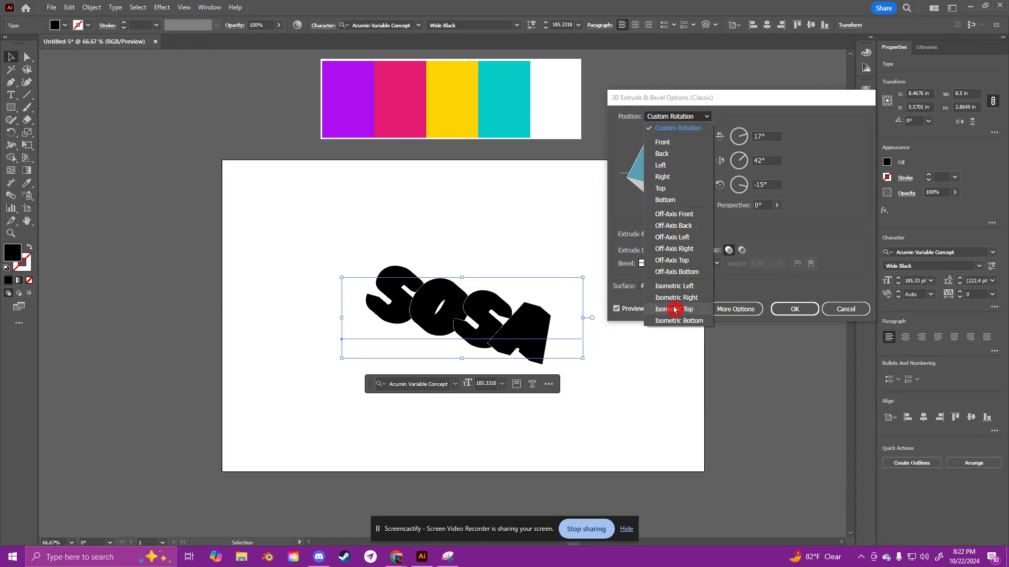
pyautogui.click(674, 309)
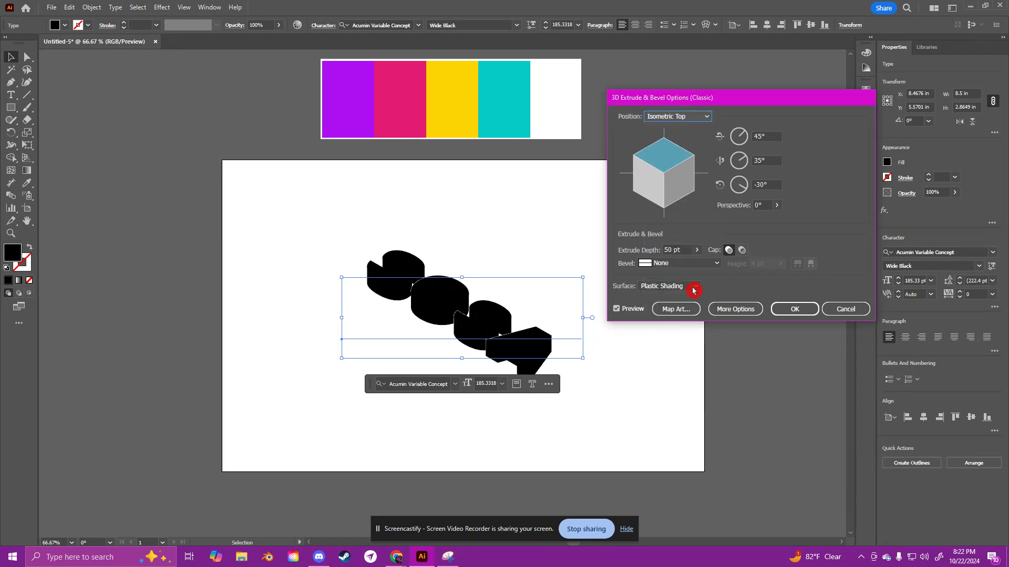
pyautogui.click(783, 309)
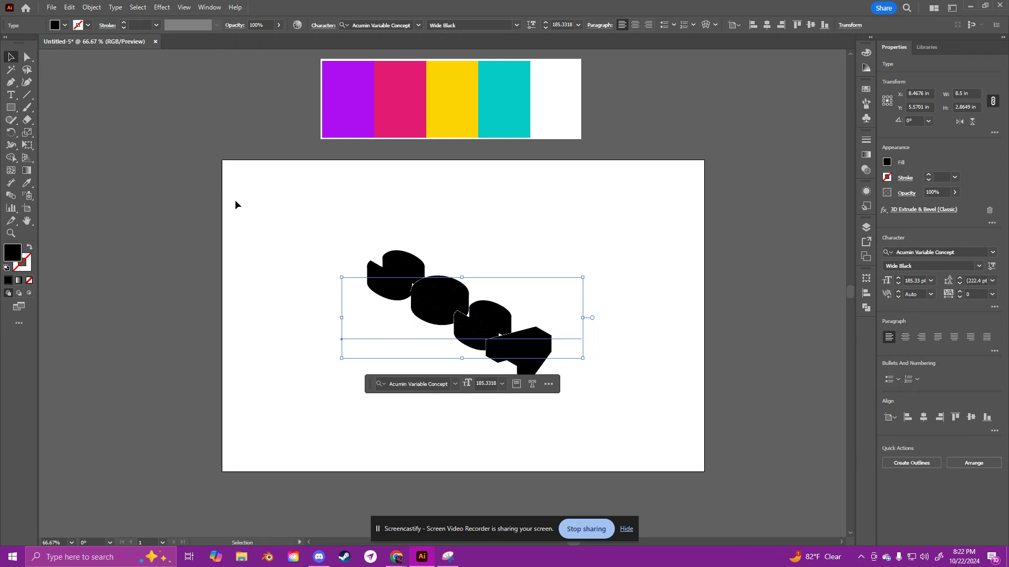
# Step: Expand the appearance of the extruded SOSA text and try the Expand command on the resulting group
pyautogui.click(87, 7)
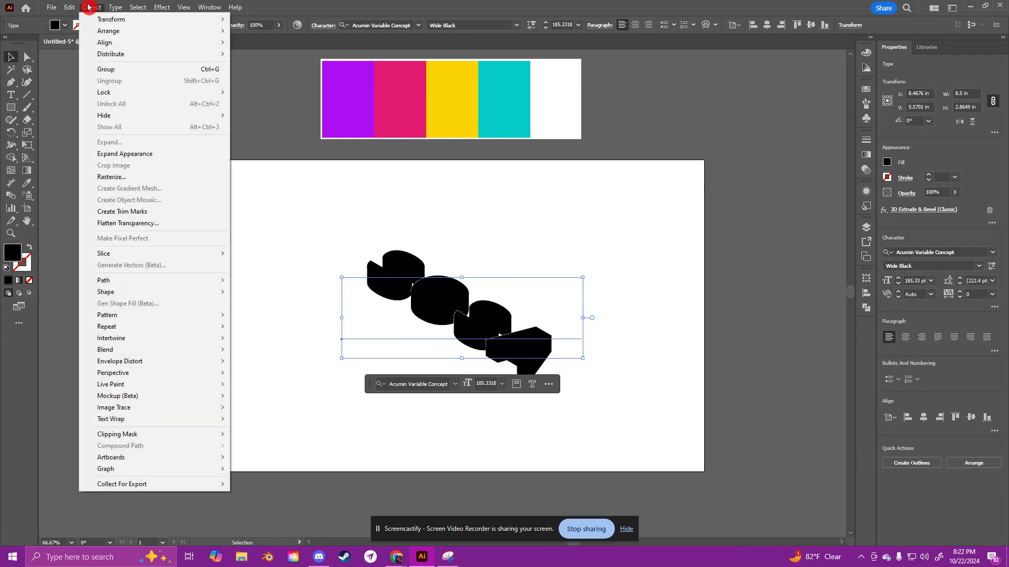
pyautogui.click(157, 153)
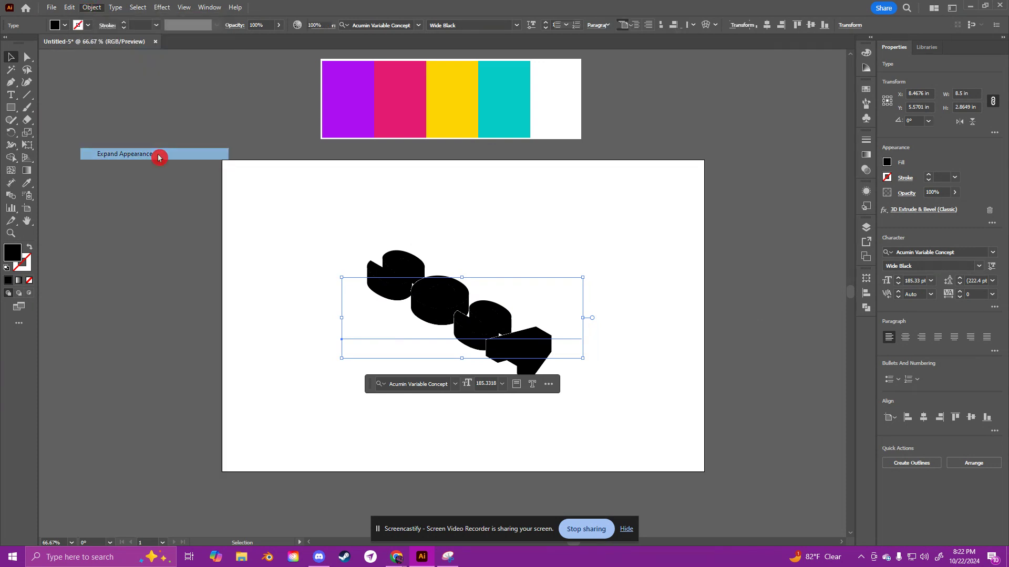
pyautogui.click(88, 6)
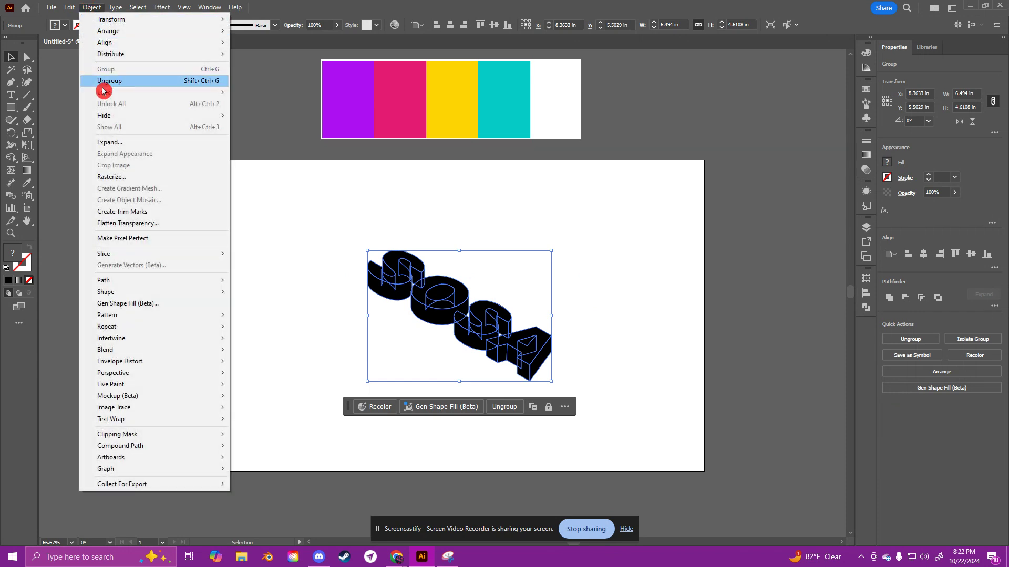
pyautogui.click(112, 139)
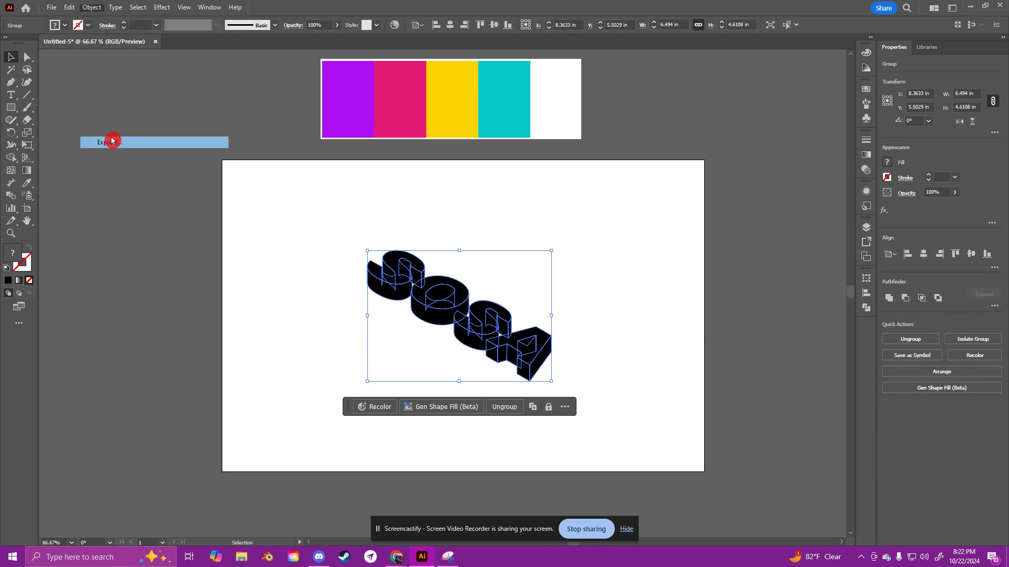
pyautogui.click(521, 244)
pyautogui.click(497, 309)
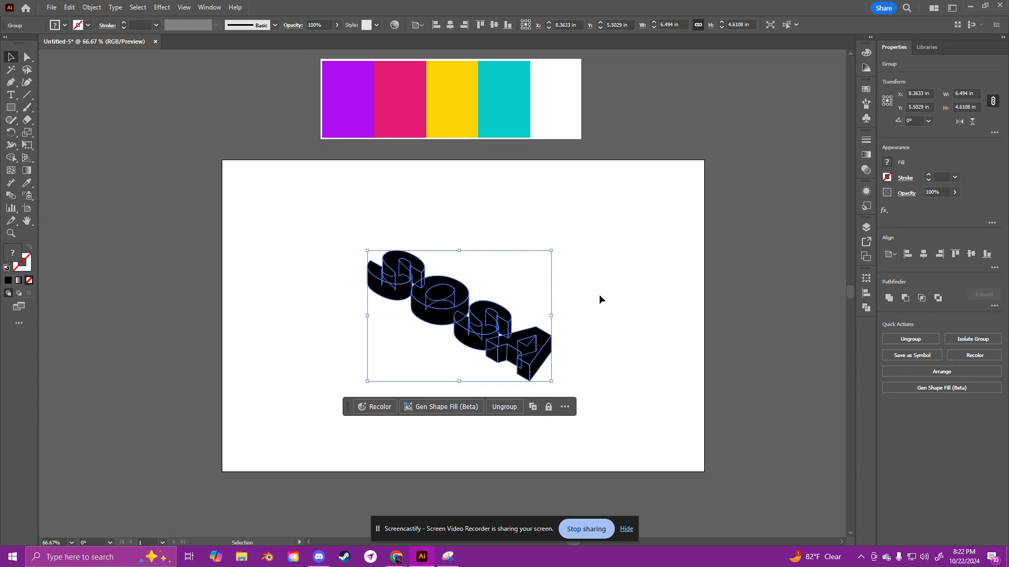
# Step: Ungroup the expanded SOSA artwork into individual letter groups and check that the O and first S select separately
pyautogui.moveTo(344, 221); pyautogui.dragTo(379, 255)
pyautogui.rightClick(418, 298)
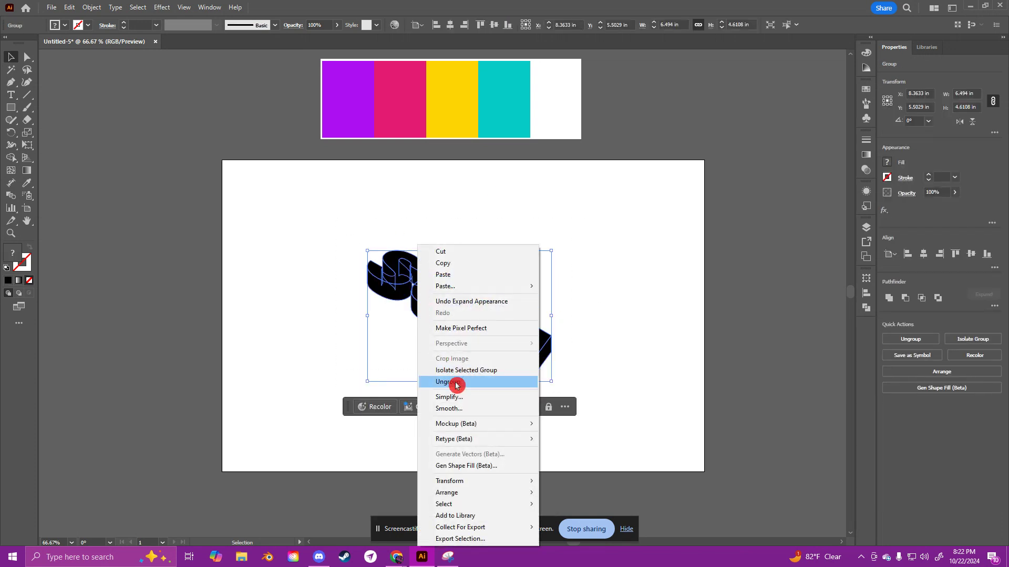
pyautogui.click(451, 382)
pyautogui.click(635, 303)
pyautogui.click(453, 288)
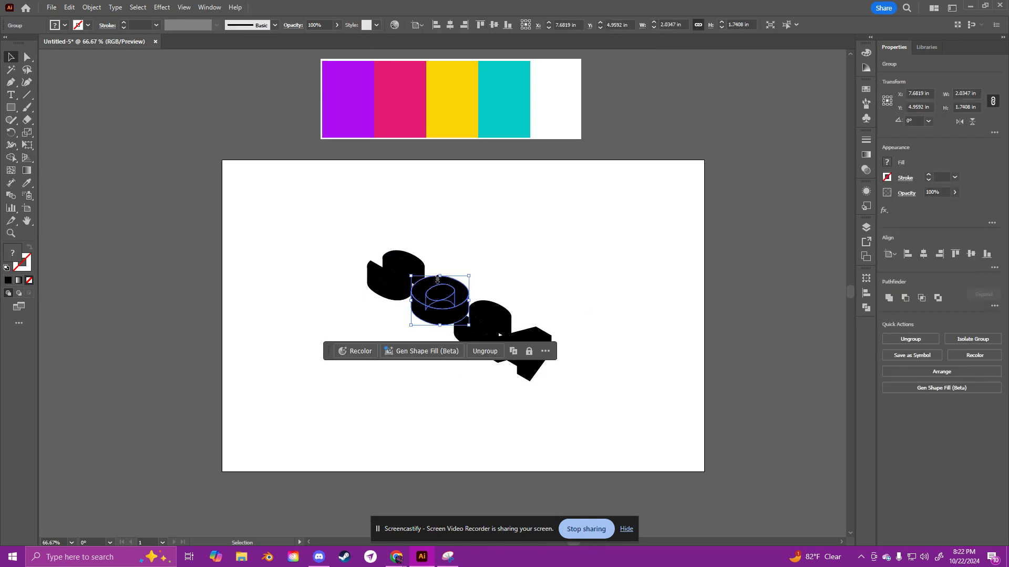
pyautogui.click(402, 281)
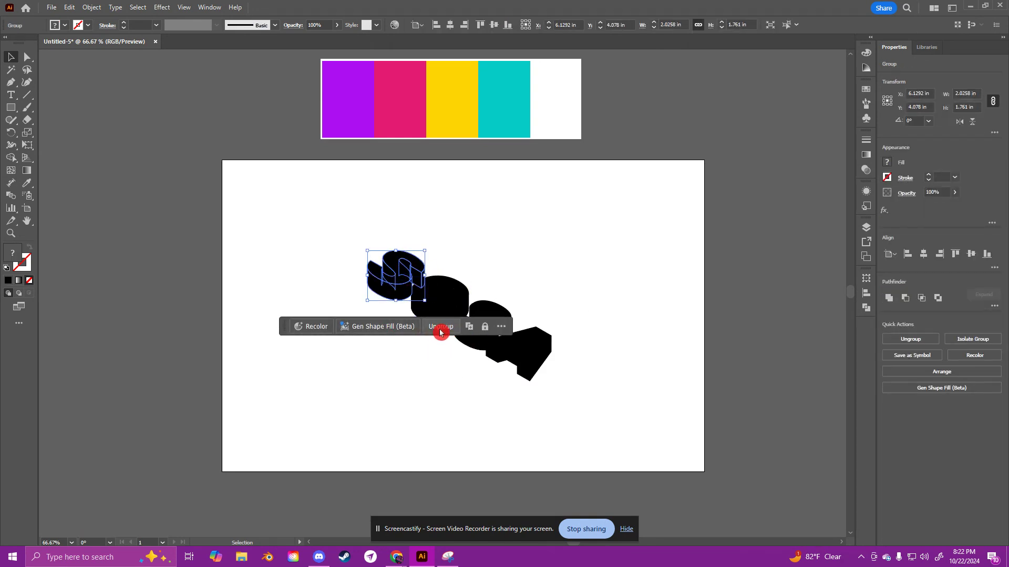
pyautogui.click(526, 275)
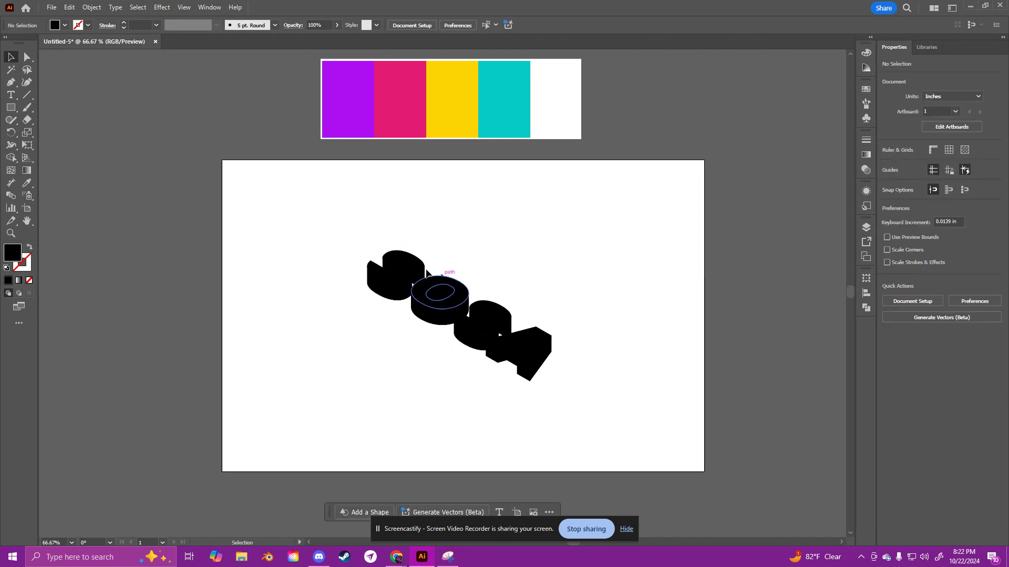
# Step: Ungroup the first S into its separate top and side faces
pyautogui.moveTo(363, 241); pyautogui.dragTo(588, 344)
pyautogui.click(588, 345)
pyautogui.click(398, 253)
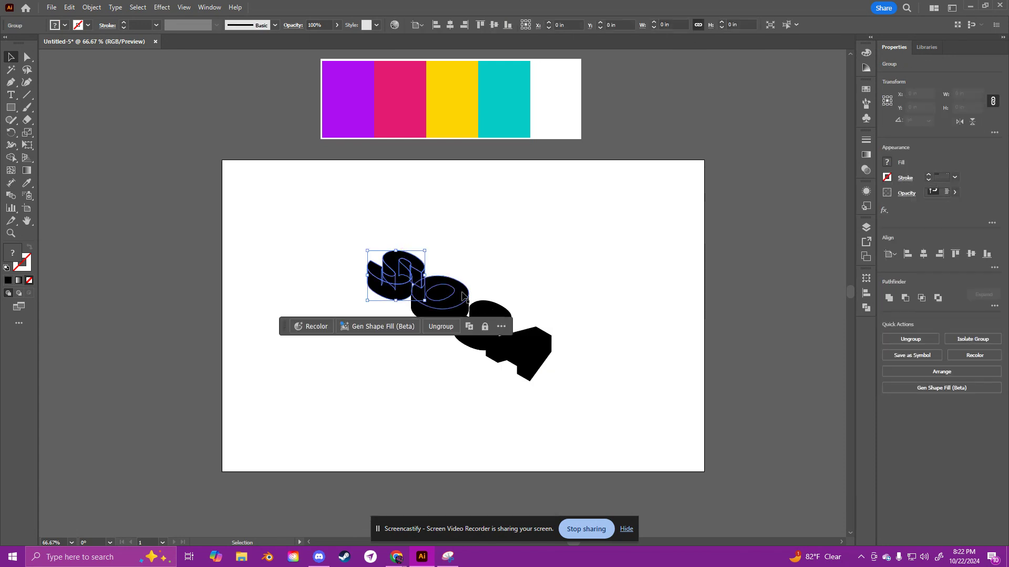
pyautogui.click(448, 295)
pyautogui.click(387, 284)
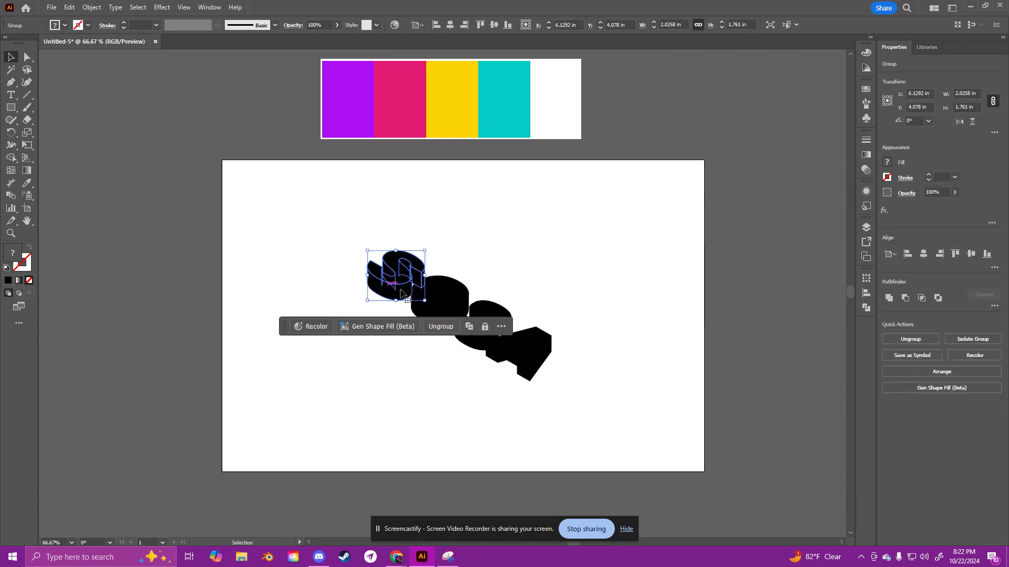
pyautogui.click(381, 327)
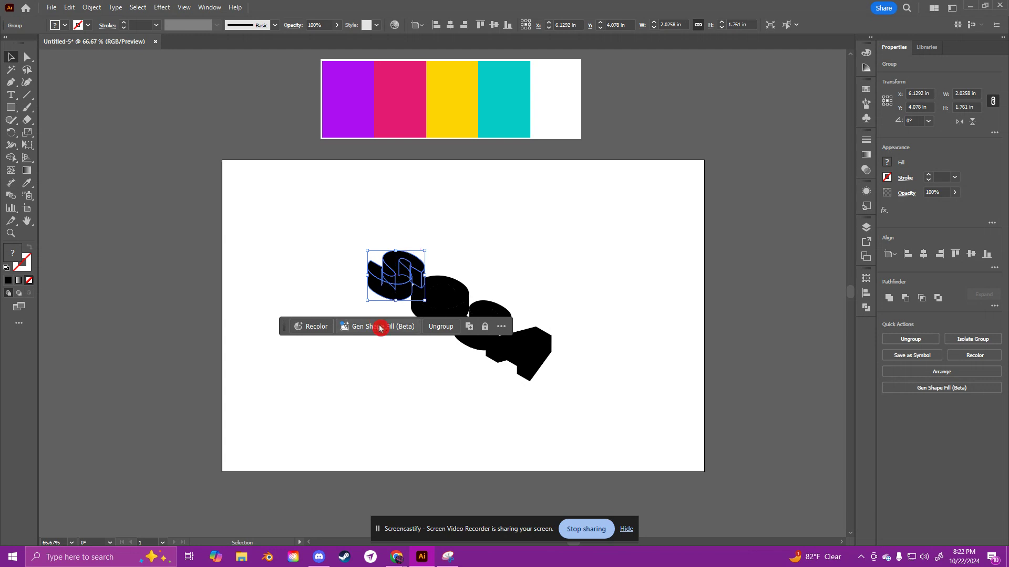
pyautogui.click(435, 331)
# Step: Ungroup the O, the second S and the A into their separate top and side faces
pyautogui.click(459, 295)
pyautogui.click(475, 353)
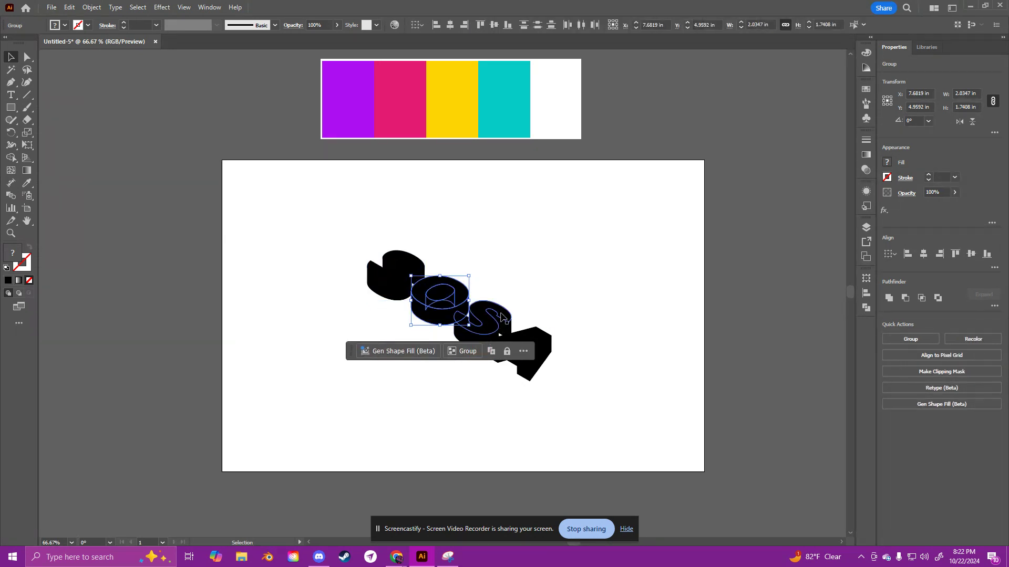
pyautogui.click(492, 320)
pyautogui.click(518, 374)
pyautogui.click(544, 344)
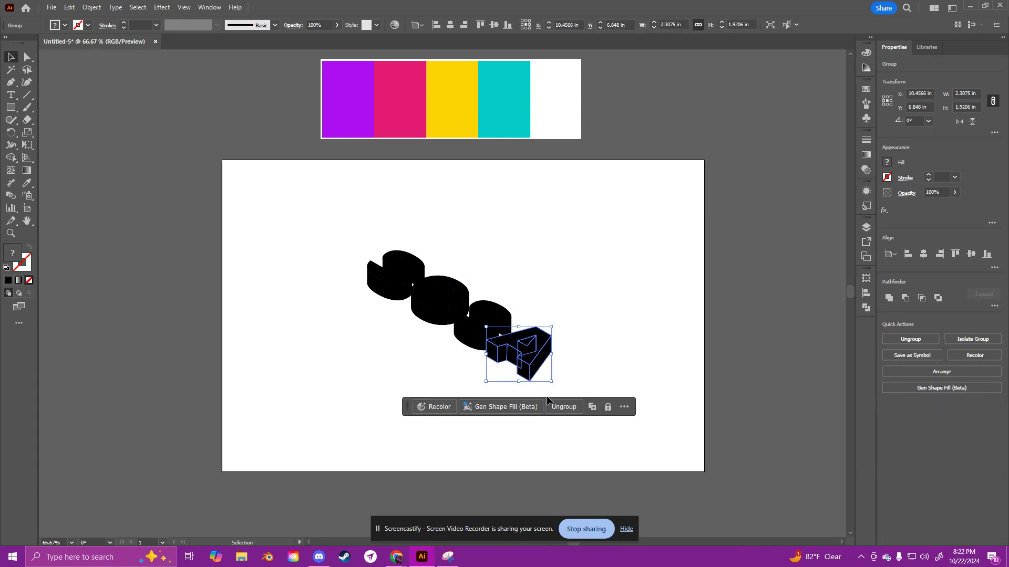
pyautogui.click(570, 408)
pyautogui.click(611, 326)
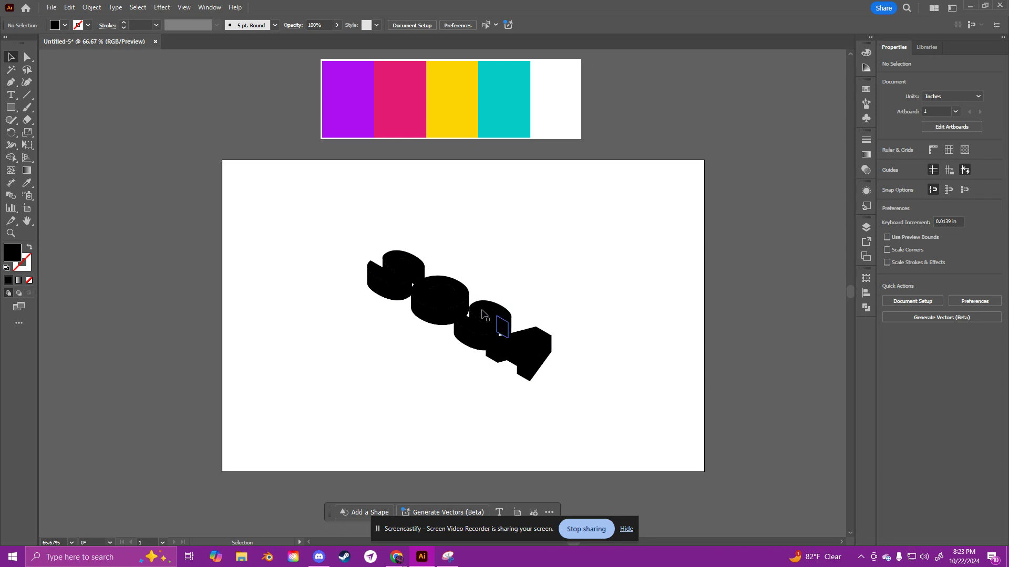
# Step: Fill the top faces of all four SOSA letters with the palette's teal using the Eyedropper
pyautogui.click(397, 259)
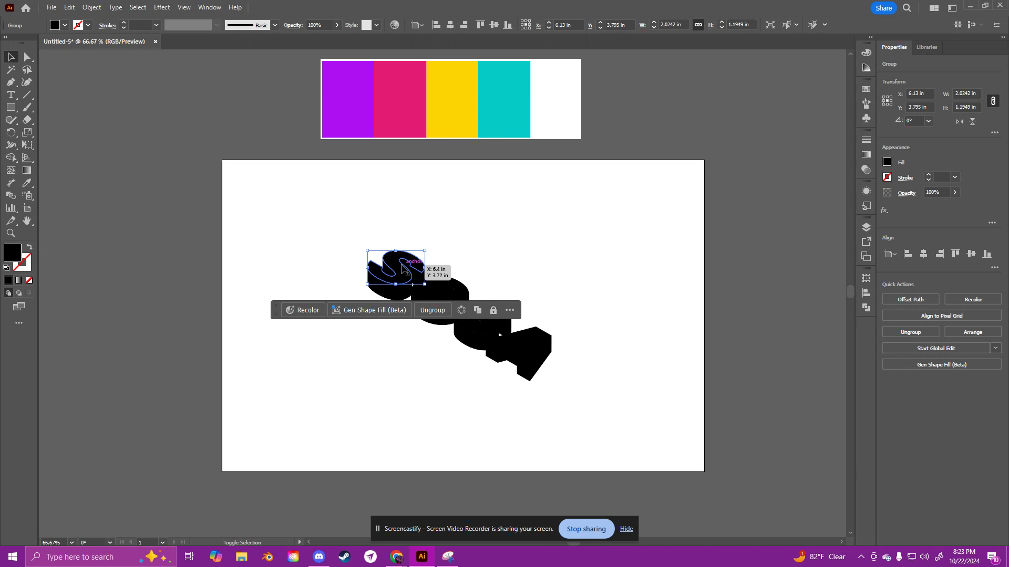
pyautogui.keyDown('shift'); pyautogui.click(439, 287); pyautogui.keyUp('shift')
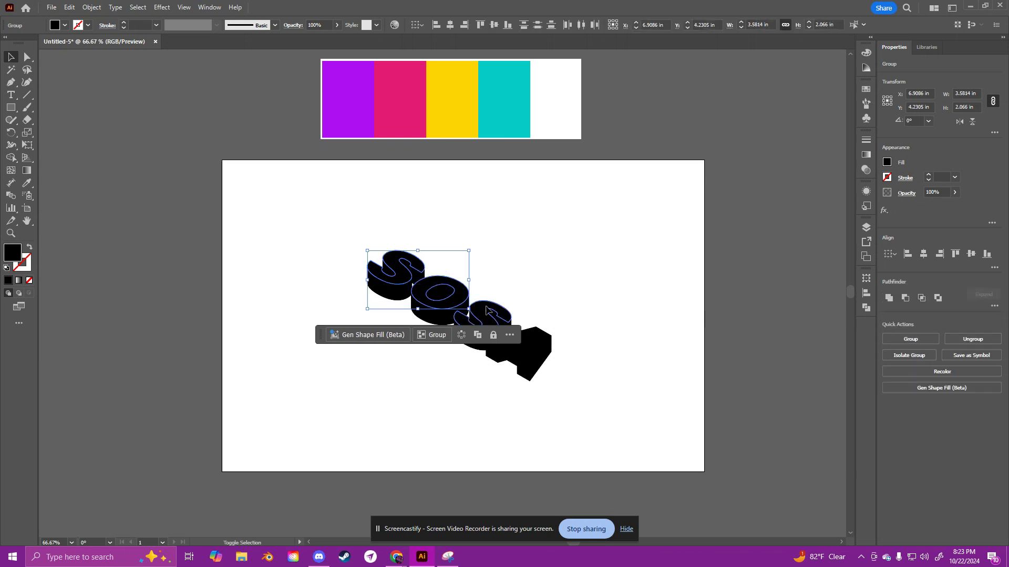
pyautogui.keyDown('shift'); pyautogui.click(486, 310); pyautogui.keyUp('shift')
pyautogui.keyDown('shift'); pyautogui.click(533, 344); pyautogui.keyUp('shift')
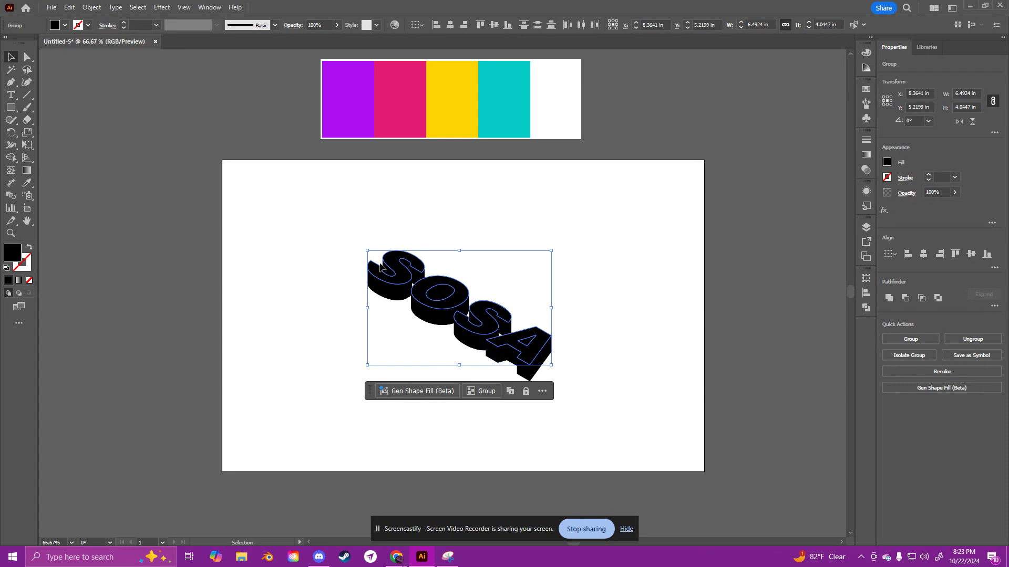
pyautogui.click(27, 184)
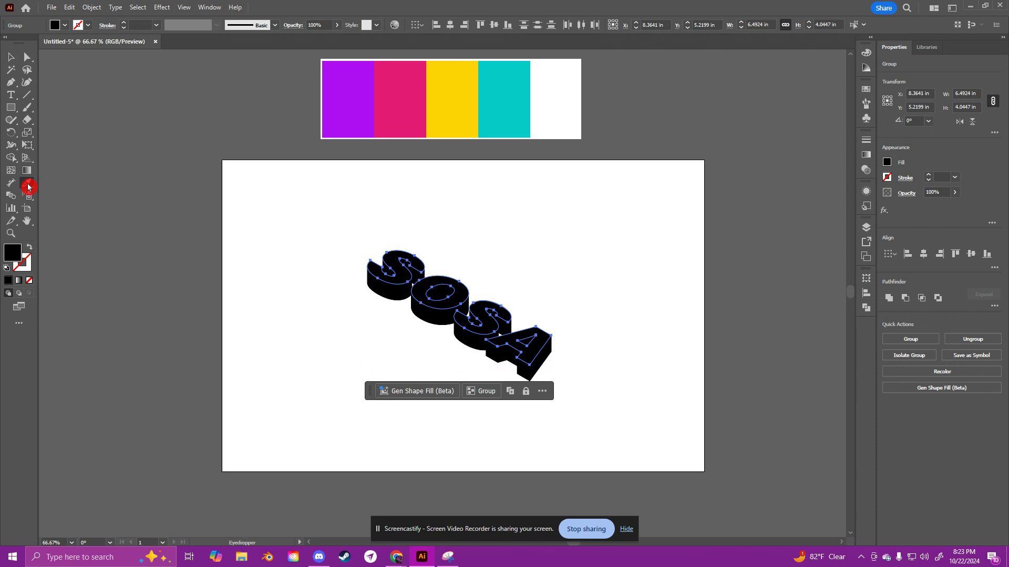
pyautogui.click(506, 93)
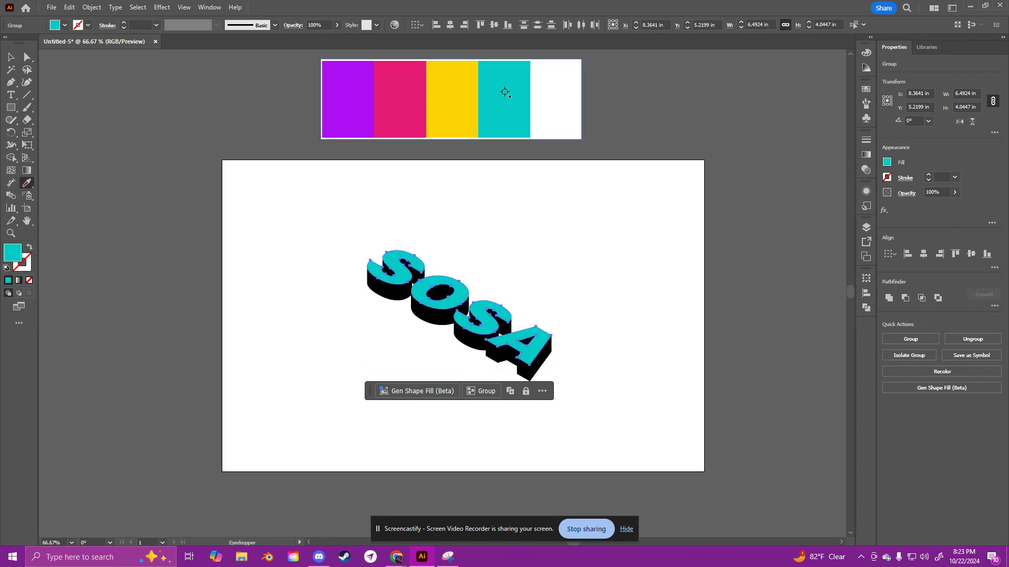
pyautogui.press('v')
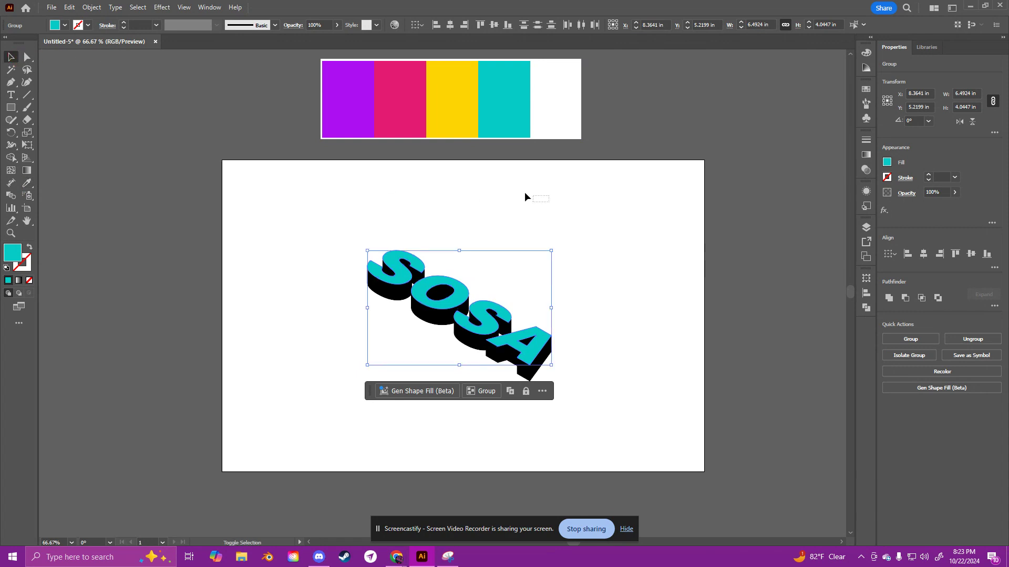
# Step: Try the palette's pink on the first S's lower front side, and settle on the palette's purple as its fill
pyautogui.press('space')
pyautogui.moveTo(560, 206); pyautogui.dragTo(489, 186)
pyautogui.scroll(-1, 488, 186)
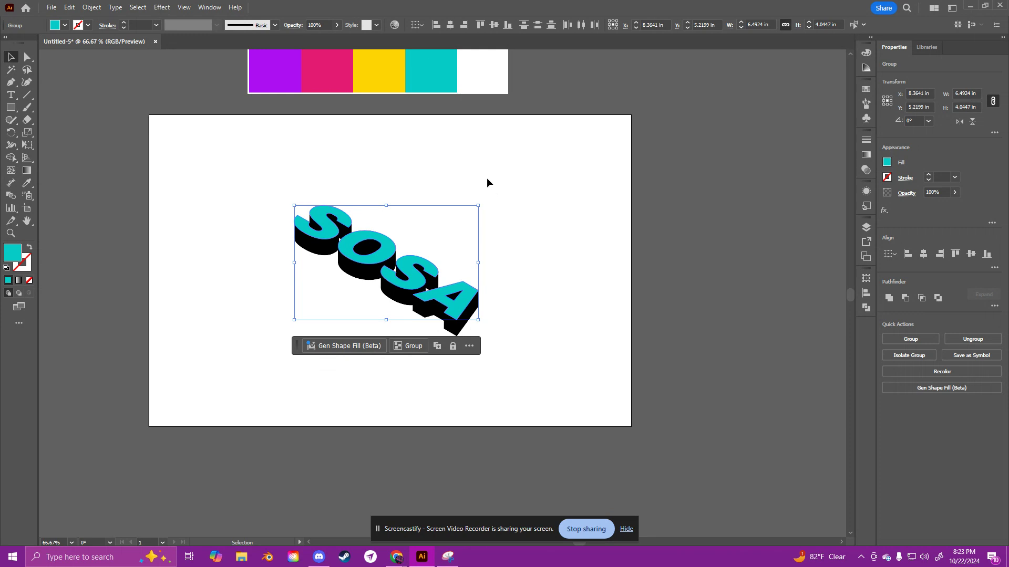
pyautogui.scroll(1, 486, 183)
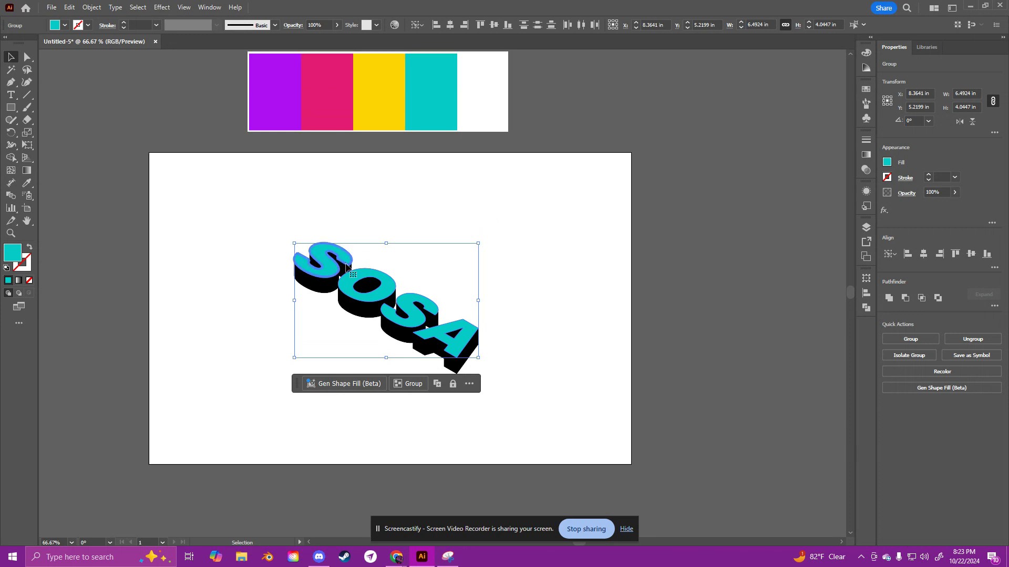
pyautogui.click(434, 229)
pyautogui.click(323, 287)
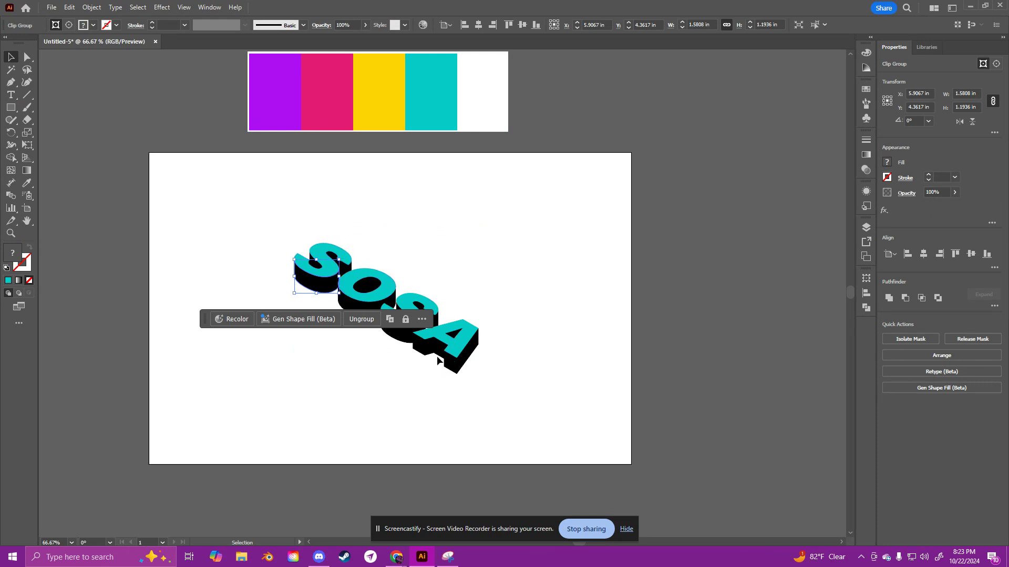
pyautogui.click(449, 260)
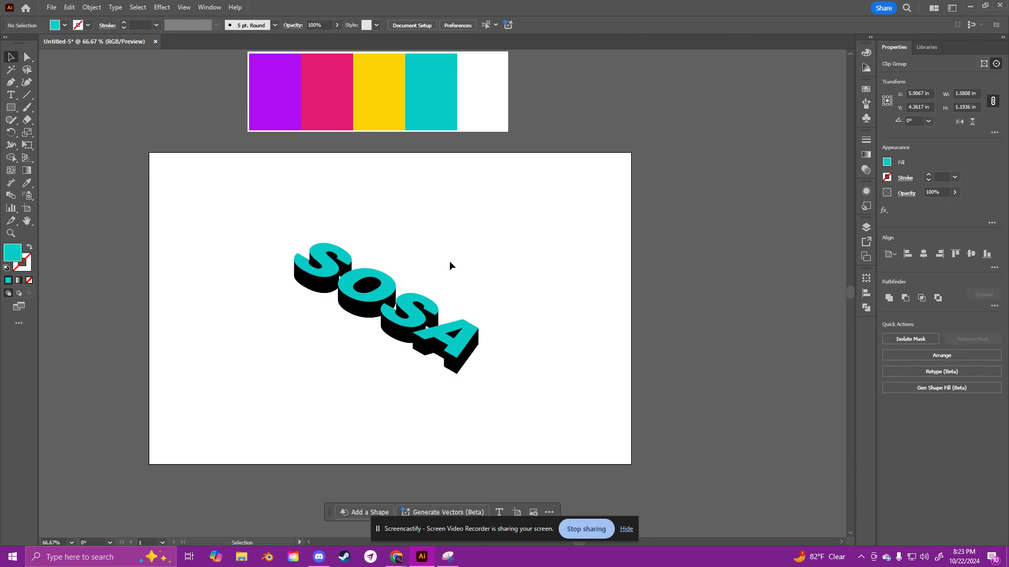
pyautogui.click(322, 287)
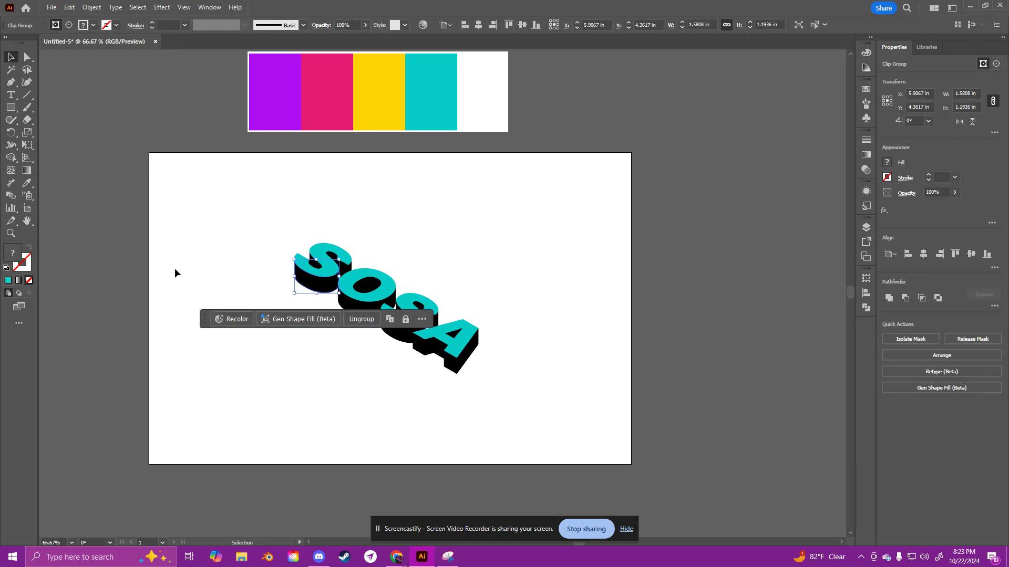
pyautogui.click(27, 183)
pyautogui.click(334, 103)
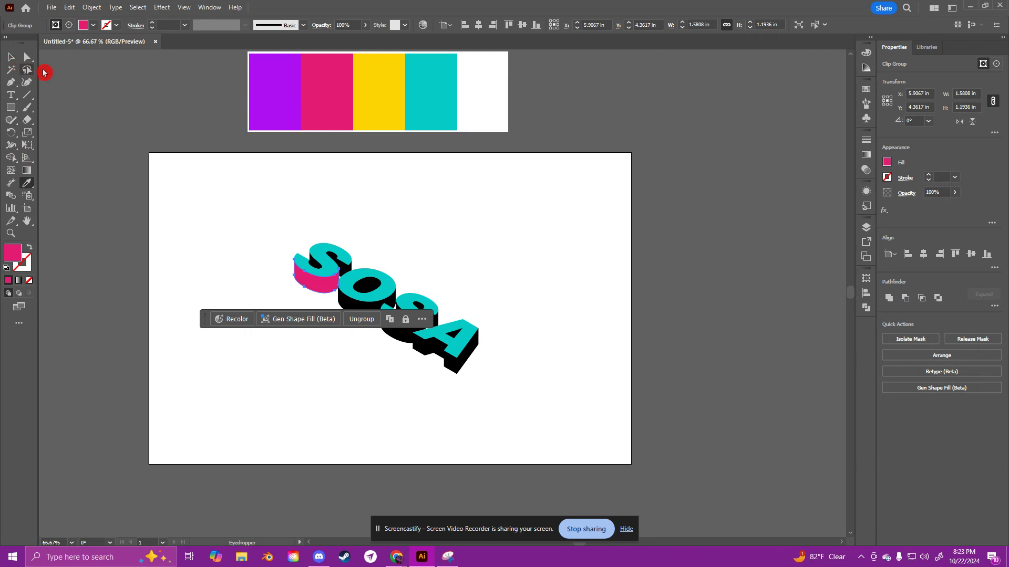
pyautogui.click(282, 93)
pyautogui.click(10, 57)
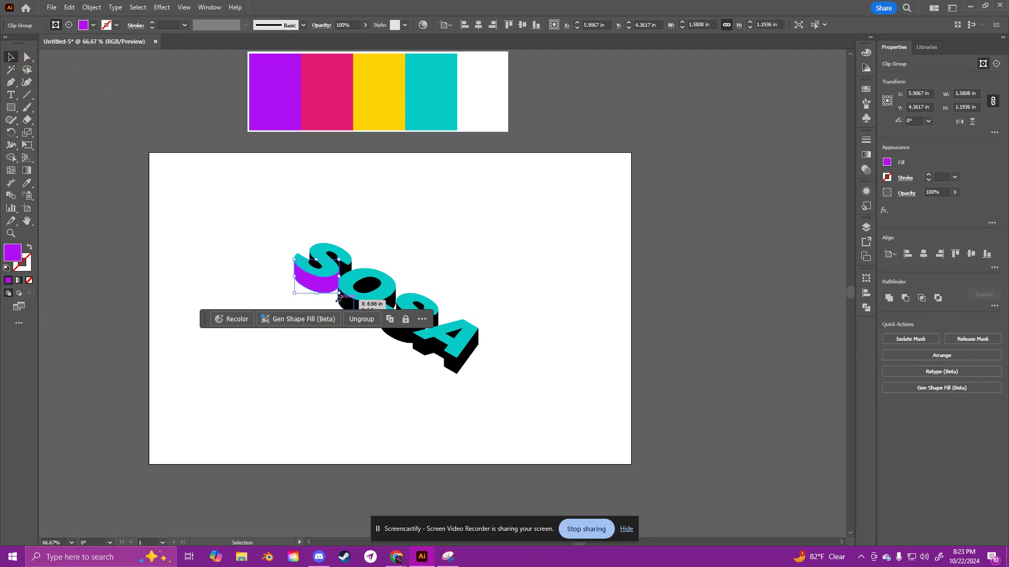
# Step: Fill the front sides of the O, the second S and the A with the palette's purple
pyautogui.click(393, 304)
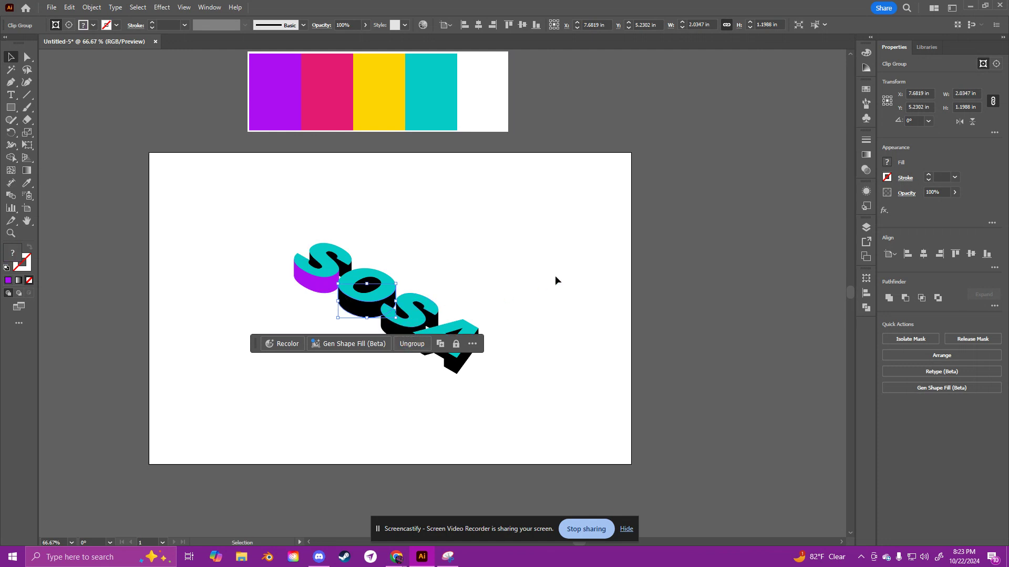
pyautogui.keyDown('shift'); pyautogui.click(395, 333); pyautogui.keyUp('shift')
pyautogui.click(438, 355)
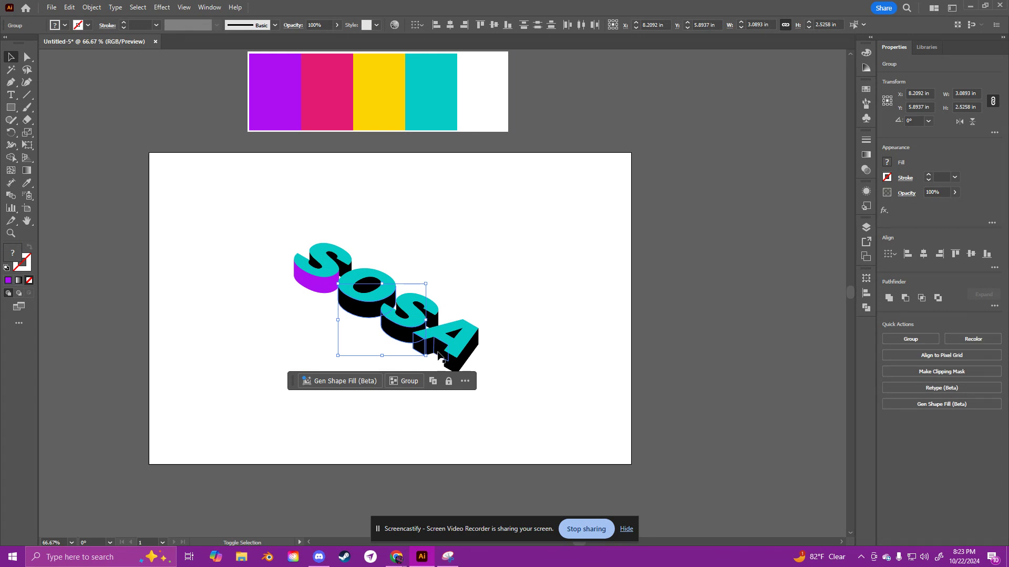
pyautogui.keyDown('shift'); pyautogui.click(452, 369); pyautogui.keyUp('shift')
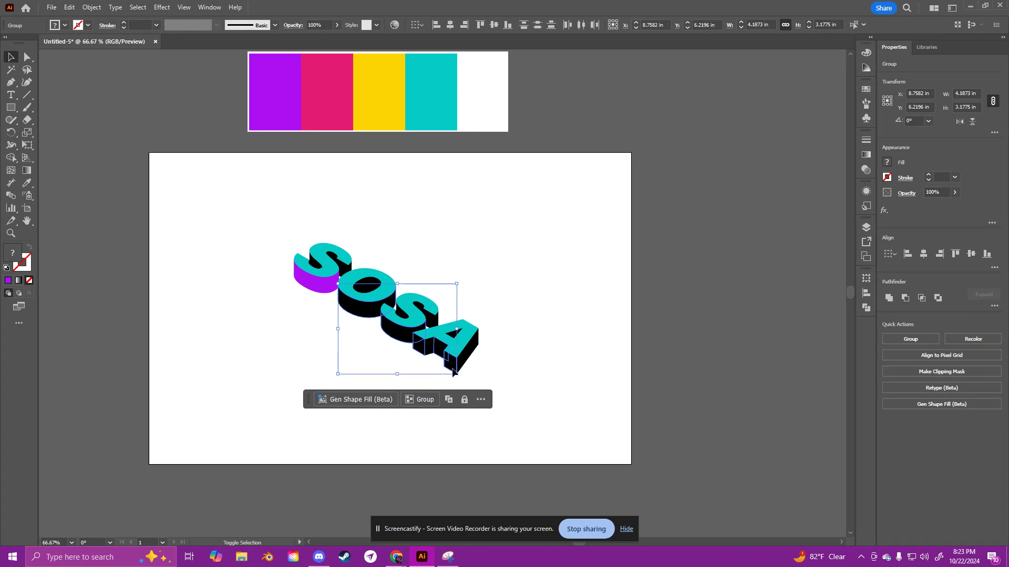
pyautogui.click(27, 183)
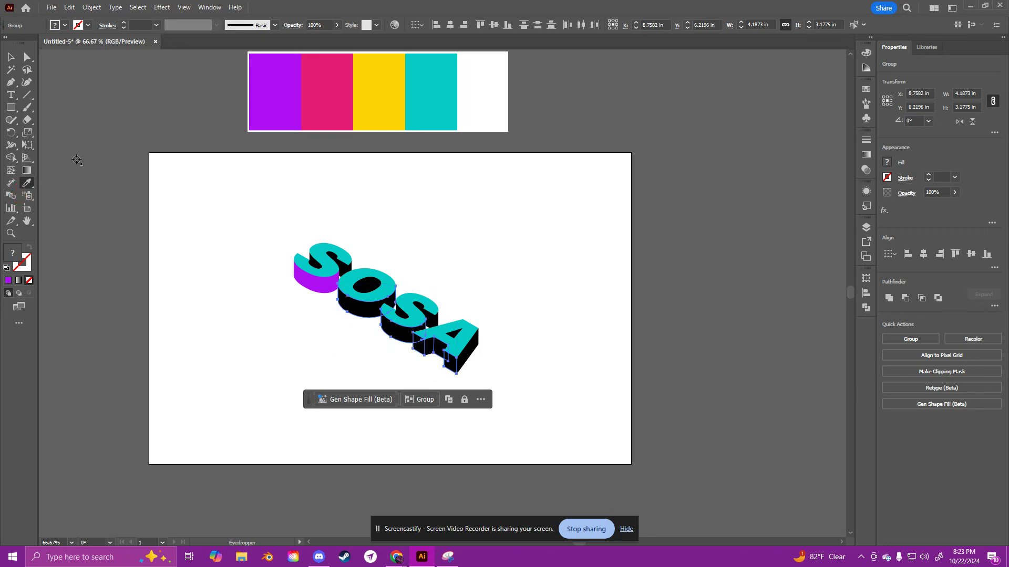
pyautogui.click(284, 105)
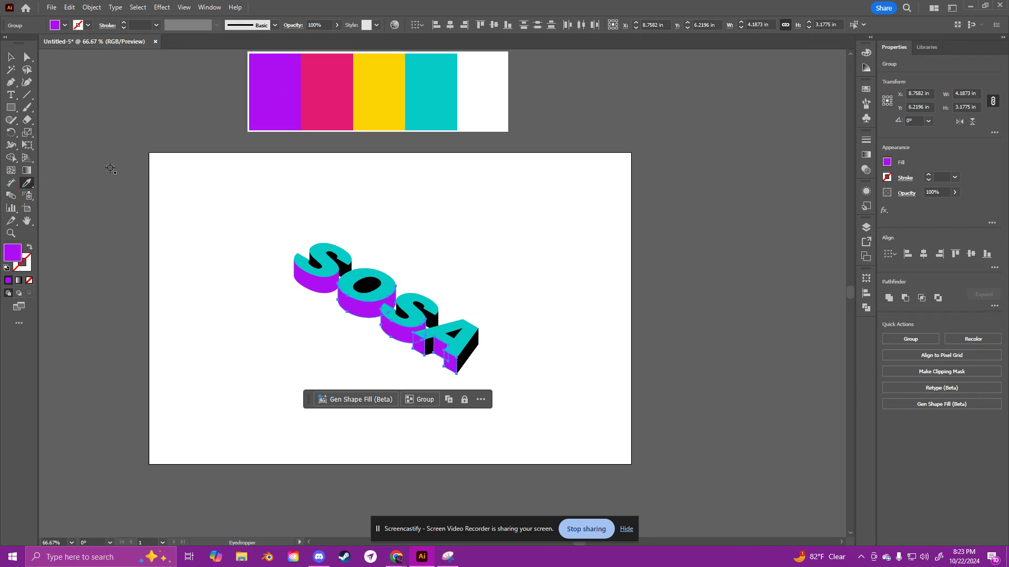
pyautogui.click(10, 57)
pyautogui.click(438, 329)
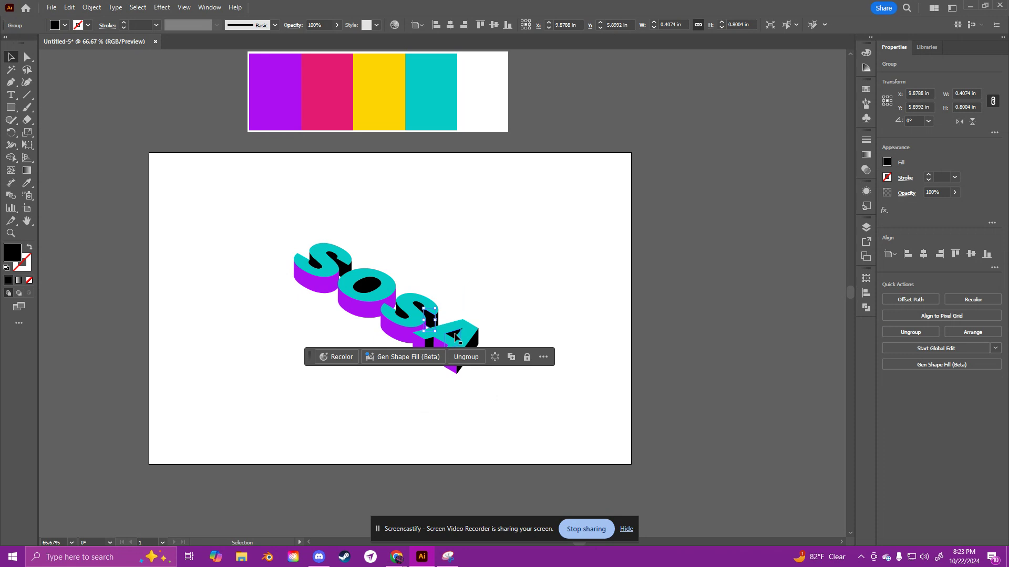
pyautogui.keyDown('shift'); pyautogui.click(370, 285); pyautogui.keyUp('shift')
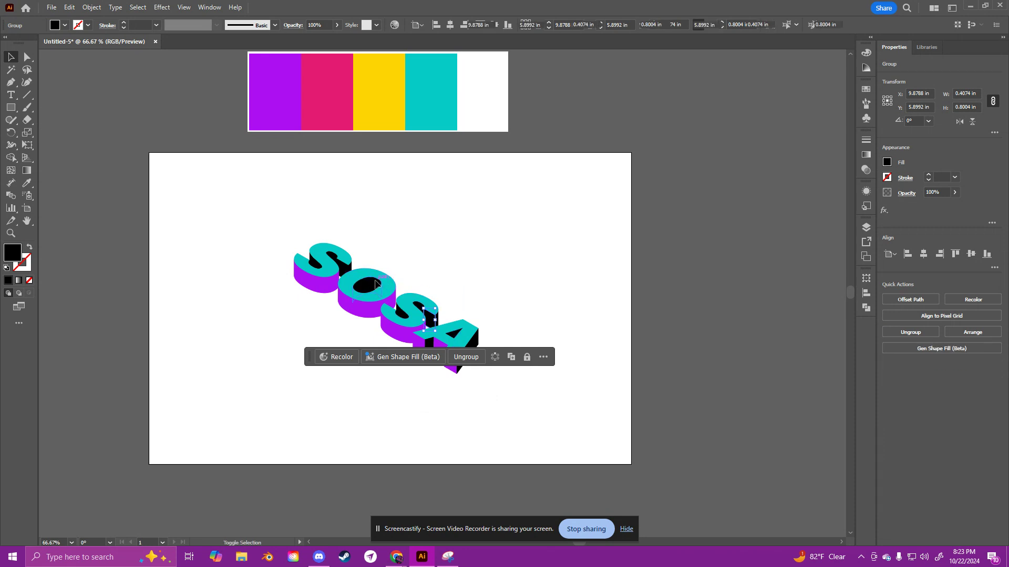
pyautogui.click(453, 260)
# Step: Fill the front-facing sides below the upper ends of both S letters with the palette's purple
pyautogui.click(343, 271)
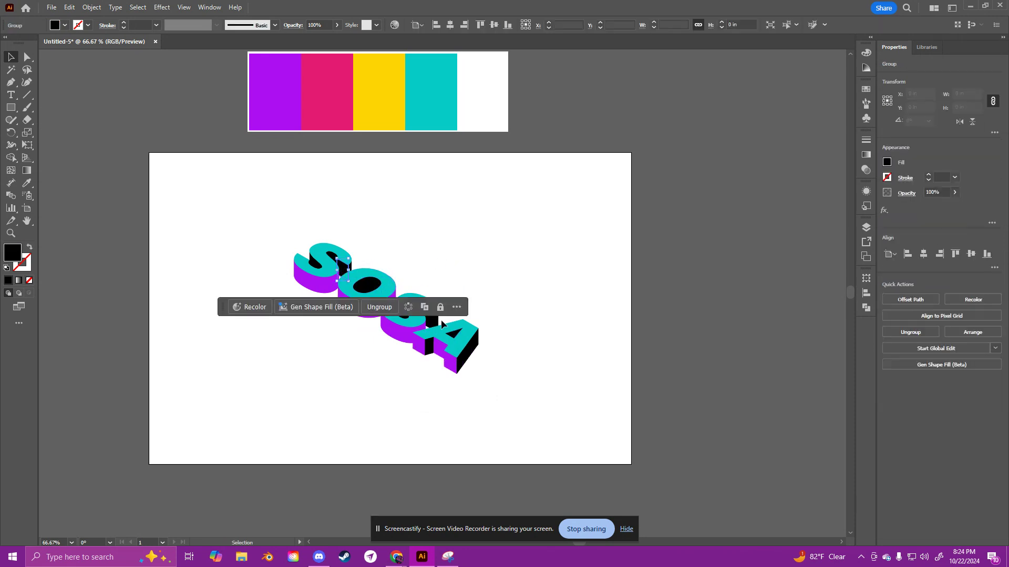
pyautogui.keyDown('shift'); pyautogui.click(430, 326); pyautogui.keyUp('shift')
pyautogui.click(27, 182)
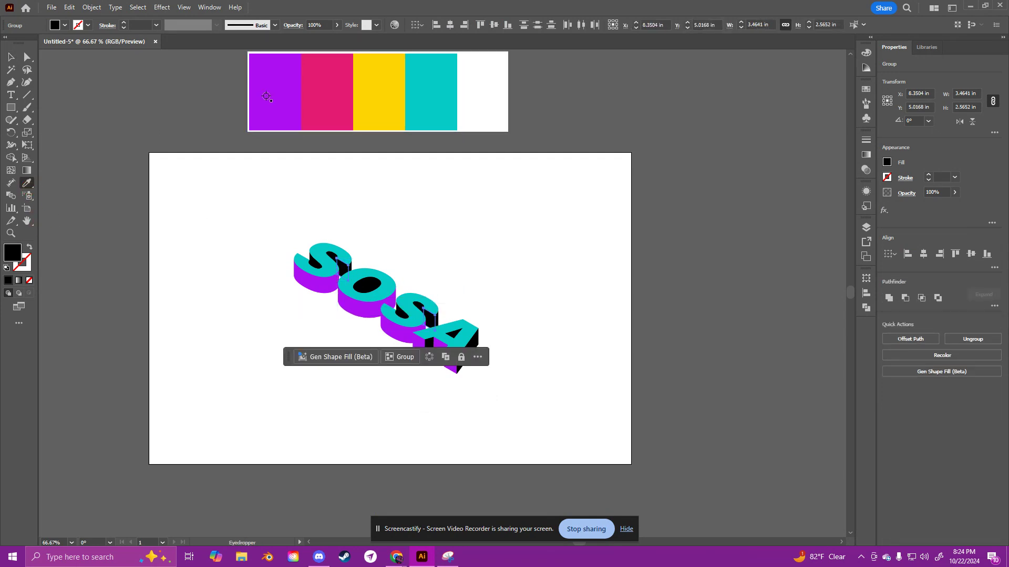
pyautogui.click(274, 95)
pyautogui.click(10, 57)
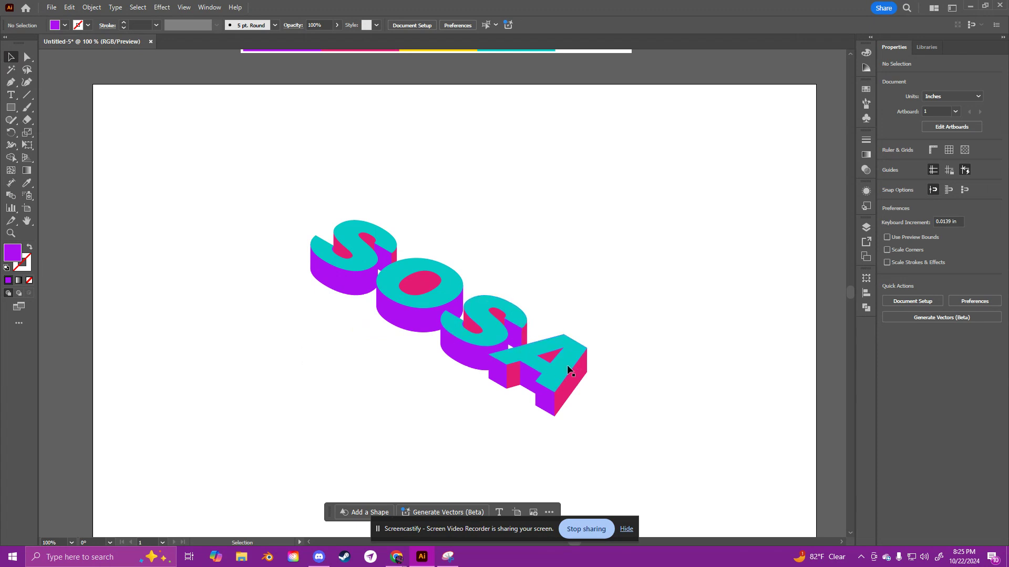
# Step: Apply a black stroke to all the SOSA lettering, try 3 pt, and settle on a 2 pt weight
pyautogui.hotkey('ctrl', '-')
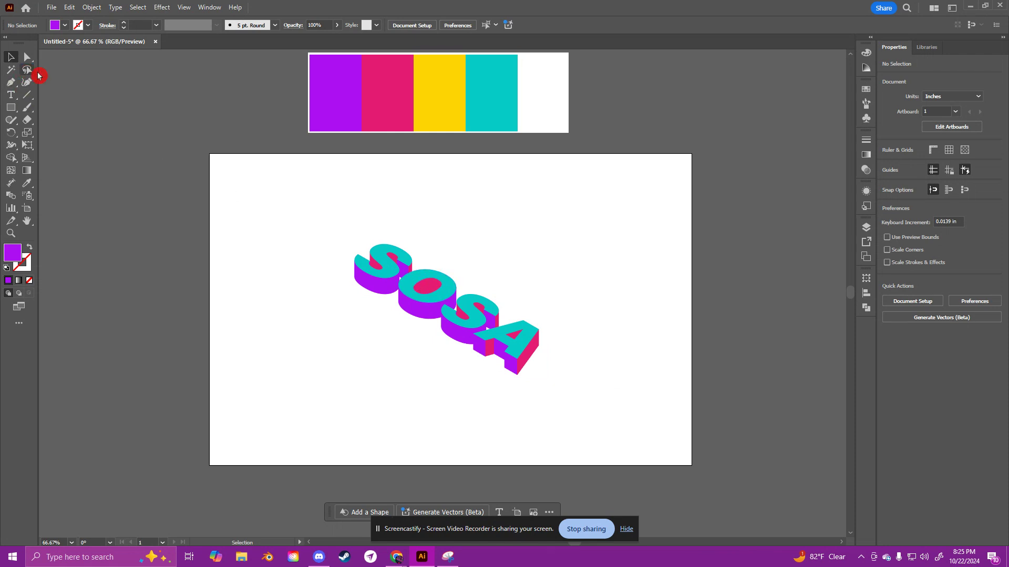
pyautogui.moveTo(288, 212); pyautogui.dragTo(607, 417)
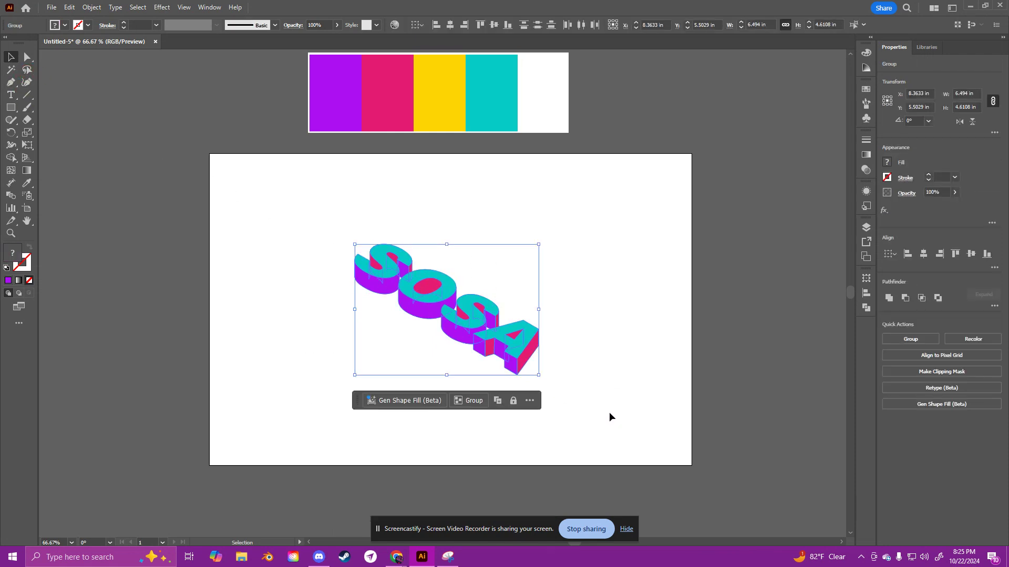
pyautogui.click(887, 178)
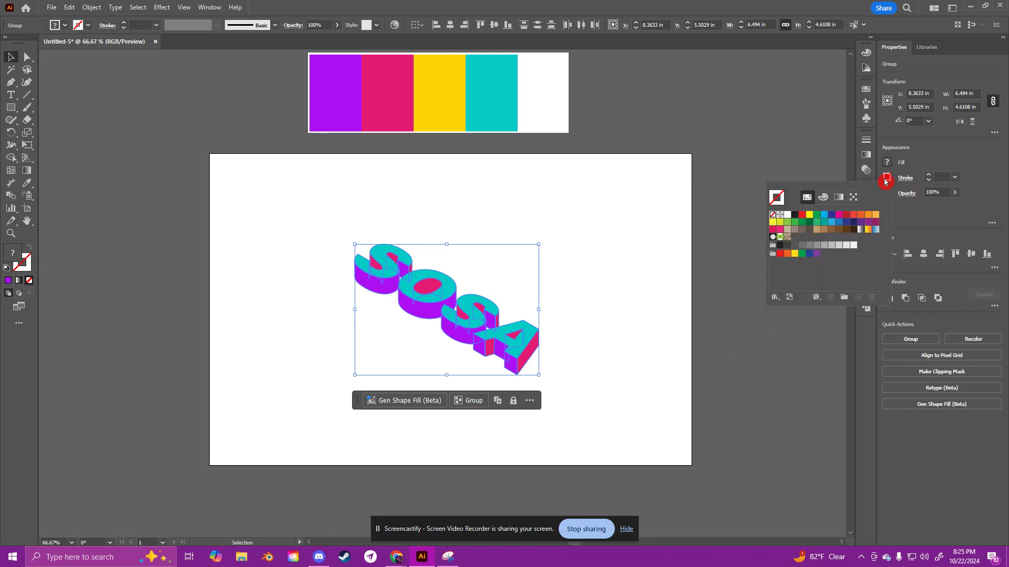
pyautogui.click(793, 217)
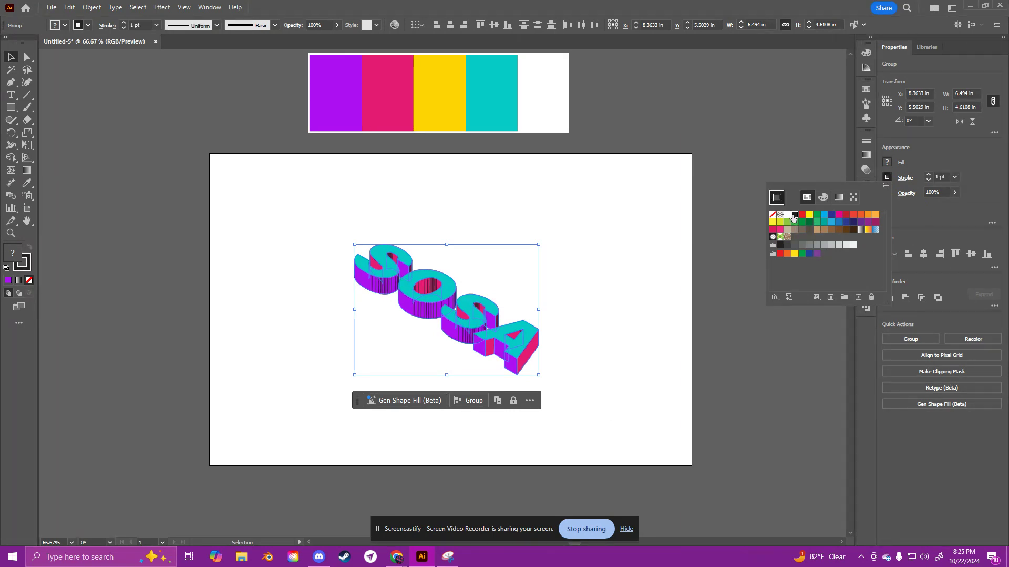
pyautogui.click(930, 178)
pyautogui.click(929, 176)
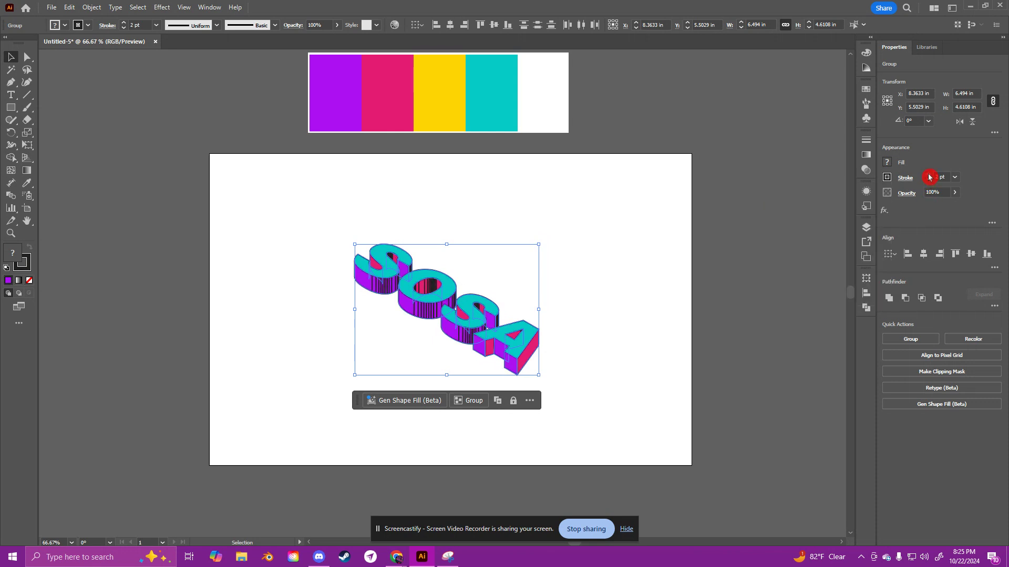
pyautogui.click(929, 176)
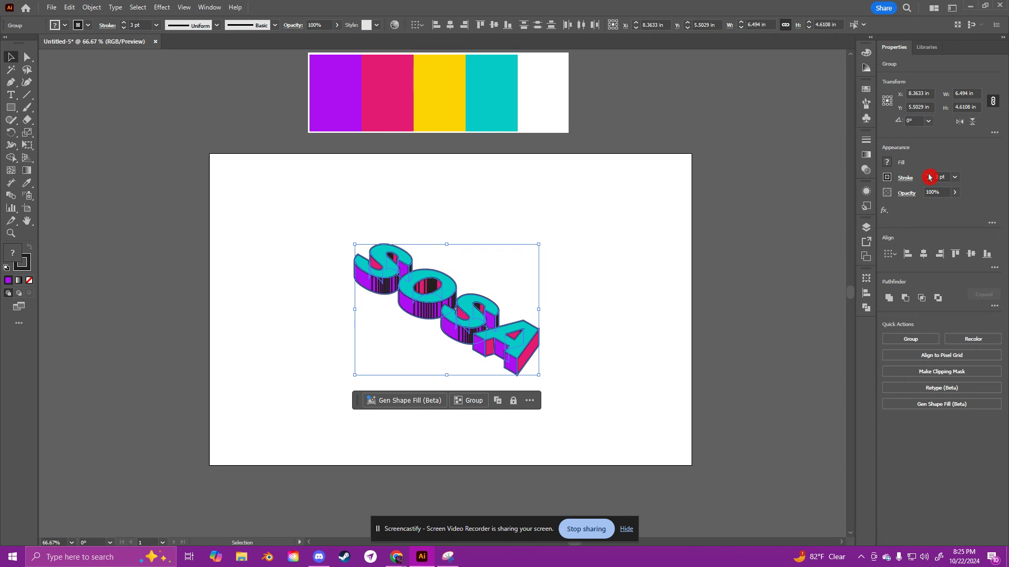
pyautogui.click(928, 181)
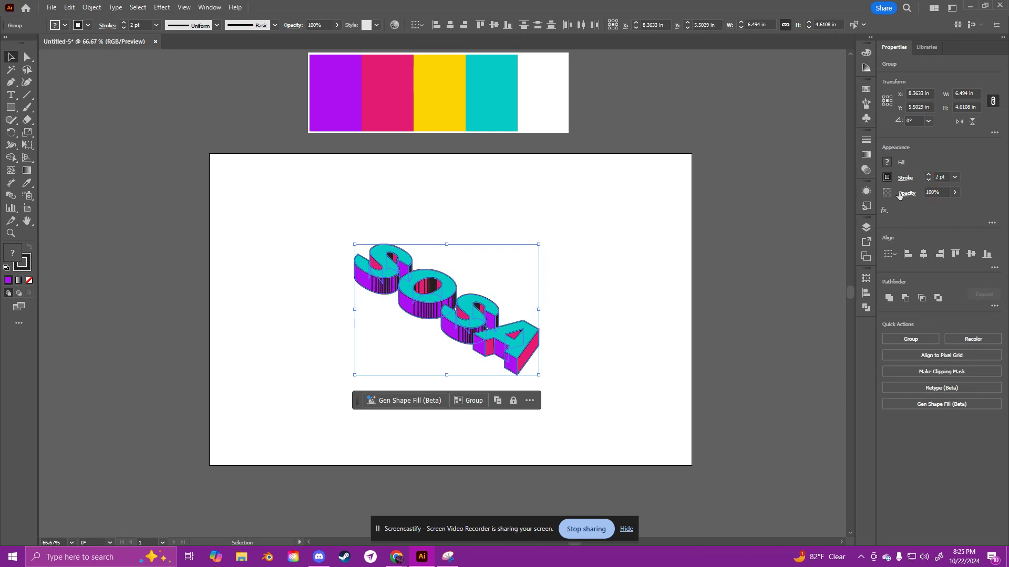
pyautogui.click(394, 327)
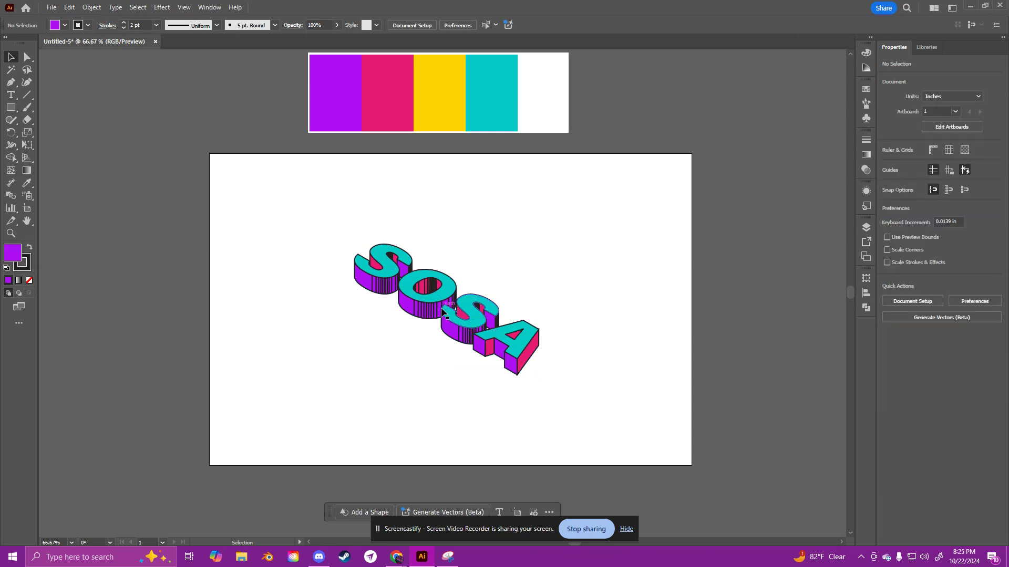
# Step: Unite the segments of the purple lower front sides of the first S, the O and the second S into single shapes
pyautogui.hotkey('ctrl', '=')
pyautogui.hotkey('ctrl', '=')
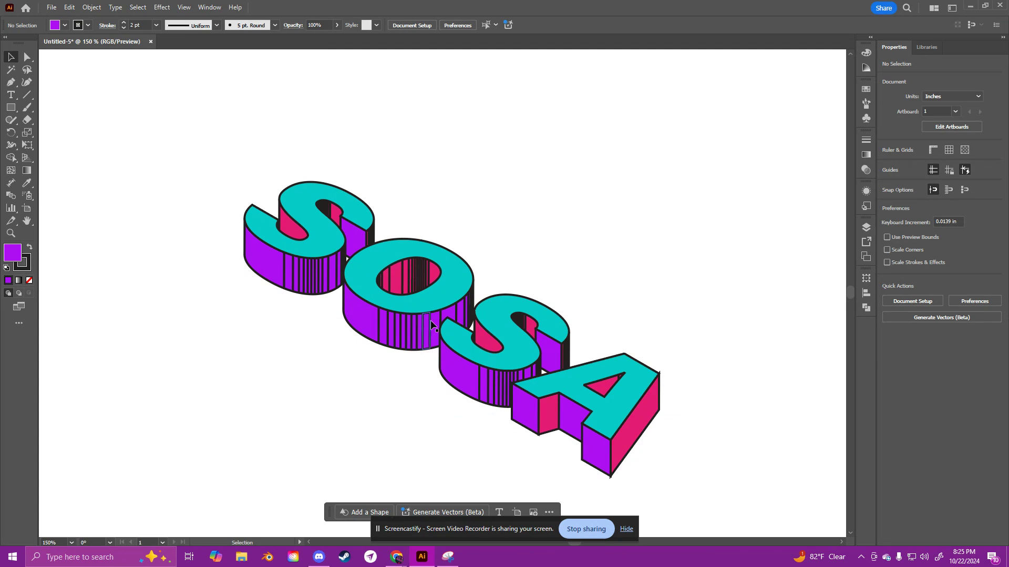
pyautogui.click(273, 262)
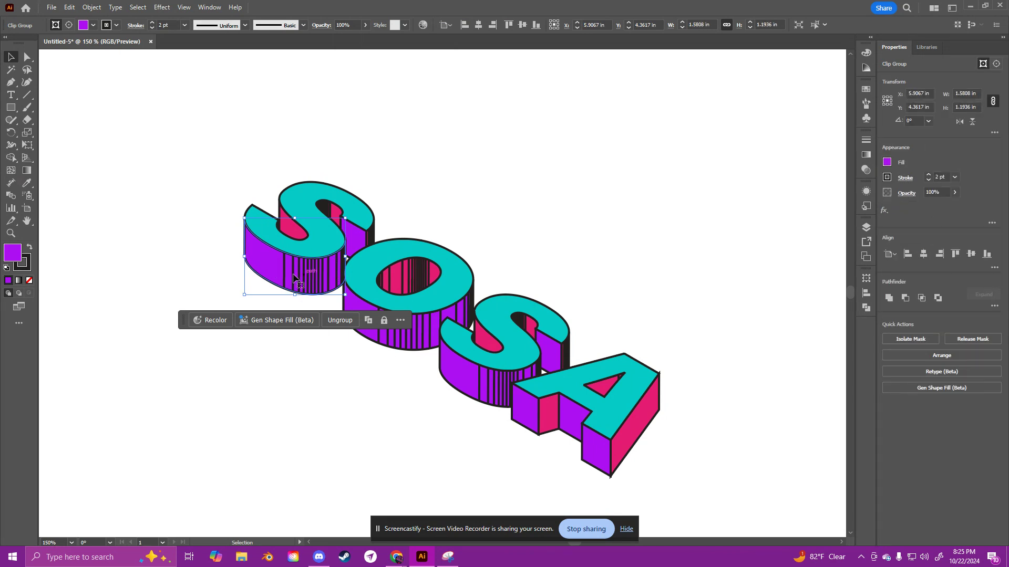
pyautogui.click(890, 303)
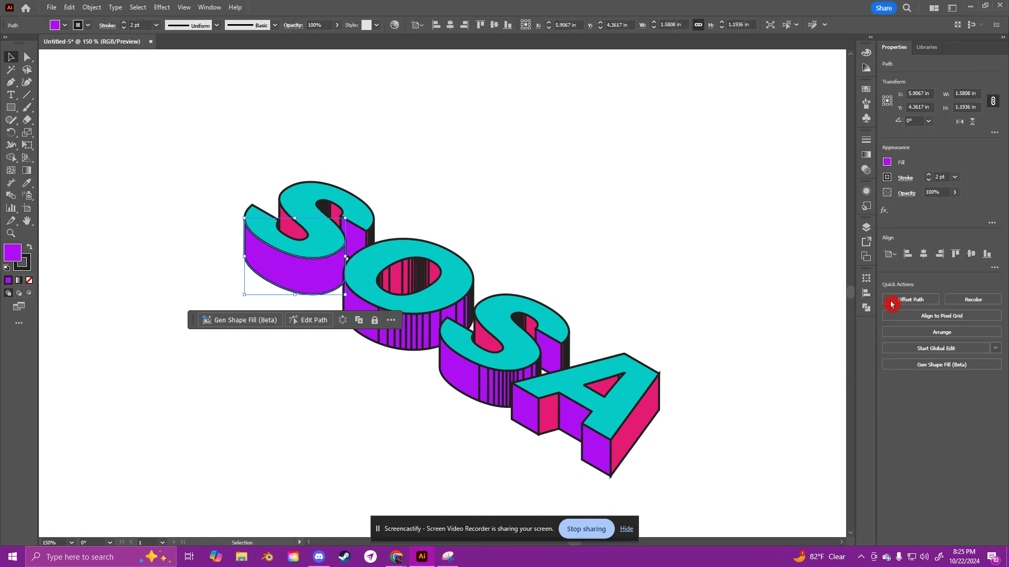
pyautogui.click(426, 330)
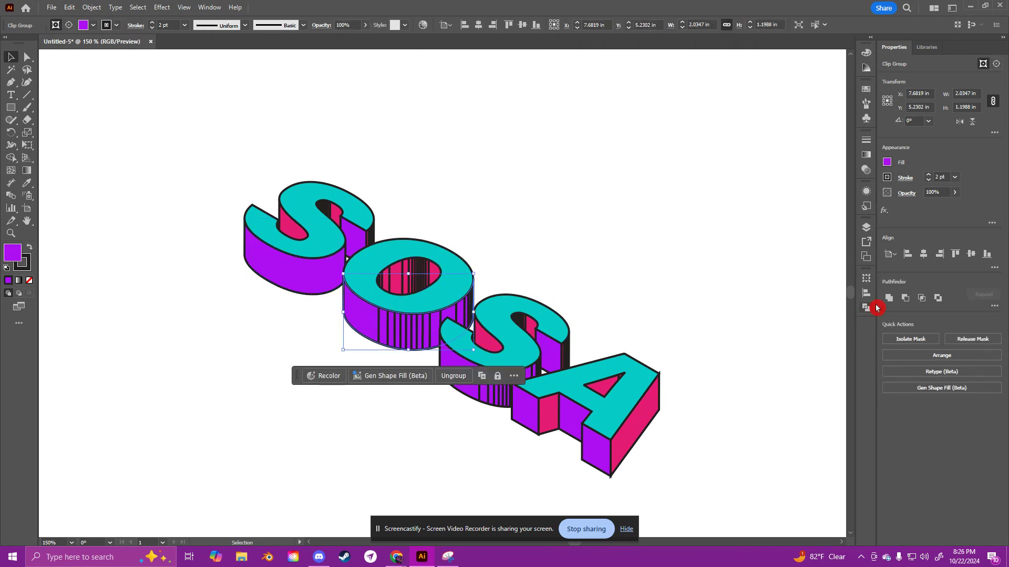
pyautogui.click(889, 298)
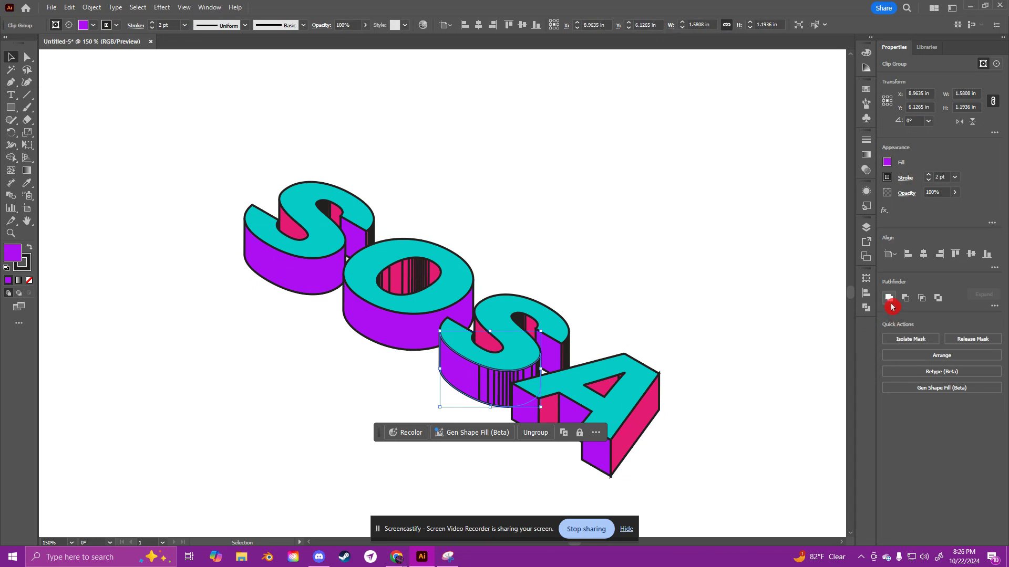
pyautogui.click(889, 298)
# Step: Unite the segments of the second S's pink end and inner faces and of the O's pink inner face
pyautogui.click(565, 347)
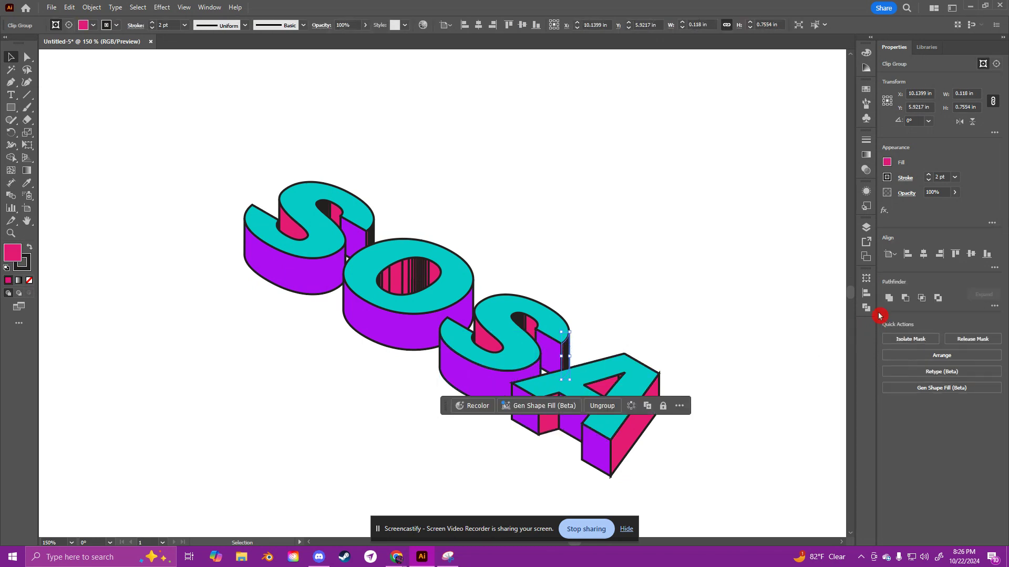
pyautogui.click(889, 298)
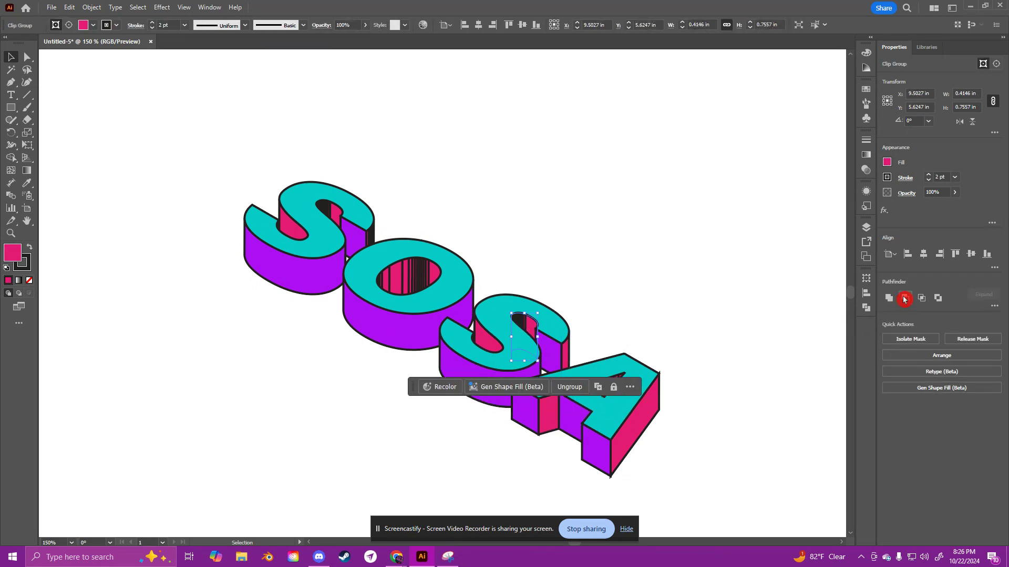
pyautogui.click(889, 298)
pyautogui.click(418, 280)
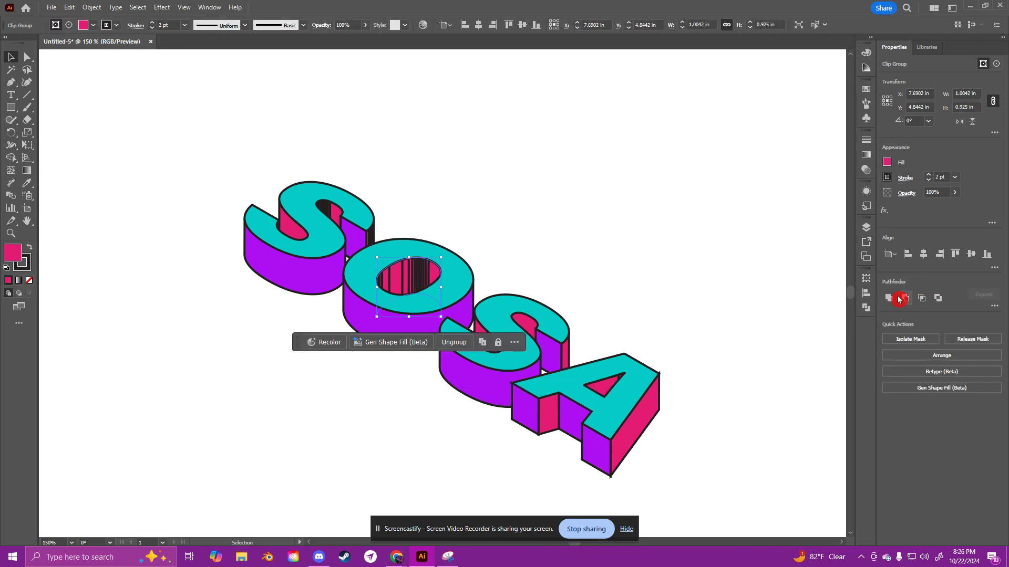
pyautogui.click(889, 298)
# Step: Unite the segments of the first S's pink inner face and pink end face into single shapes
pyautogui.click(324, 208)
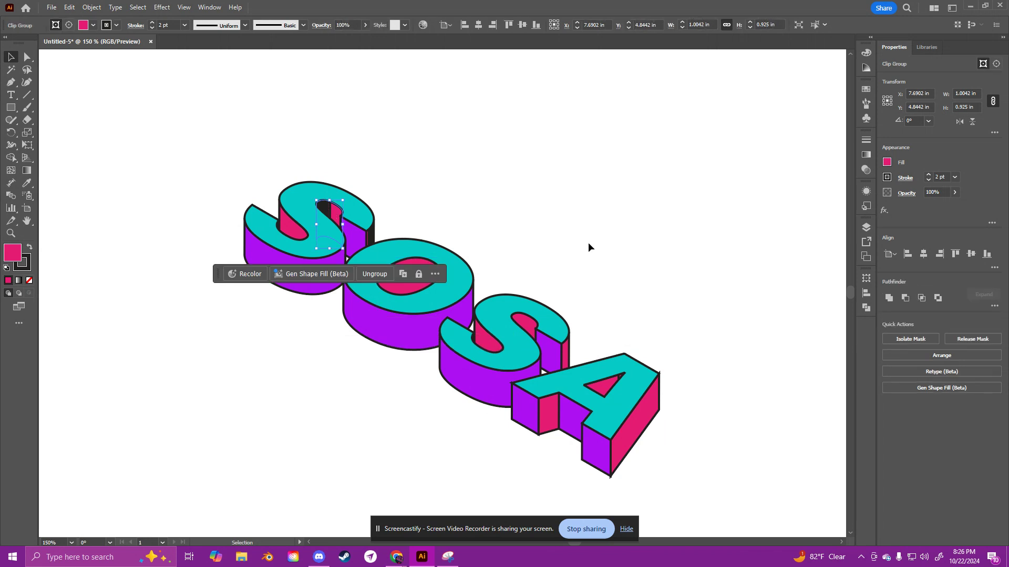
pyautogui.click(889, 298)
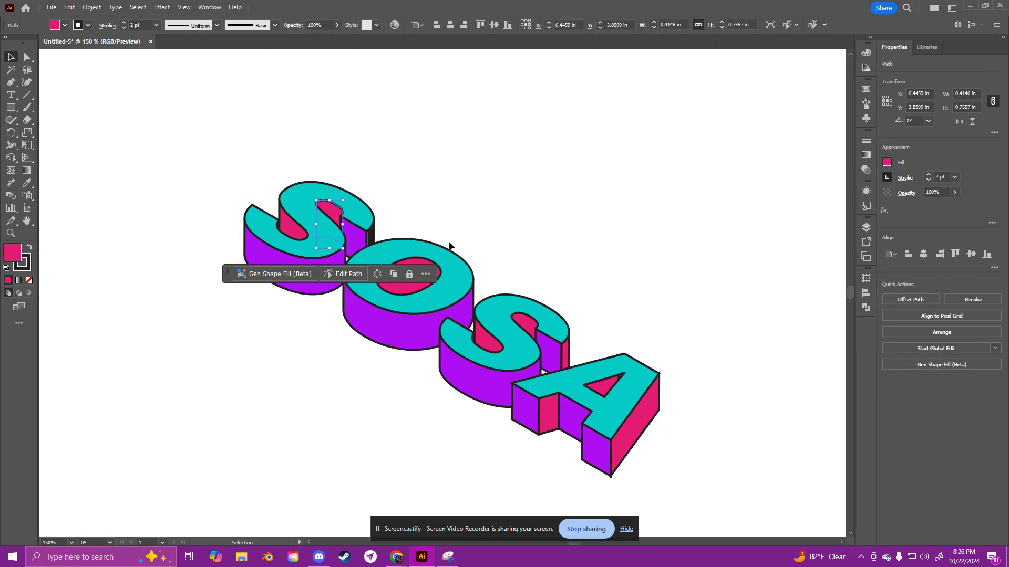
pyautogui.click(369, 231)
pyautogui.click(889, 298)
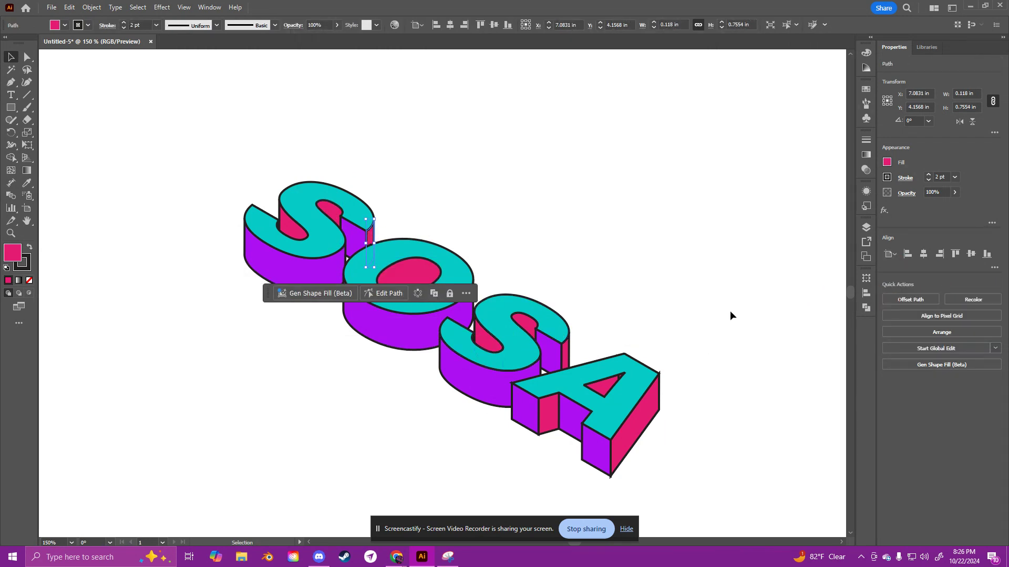
pyautogui.click(605, 258)
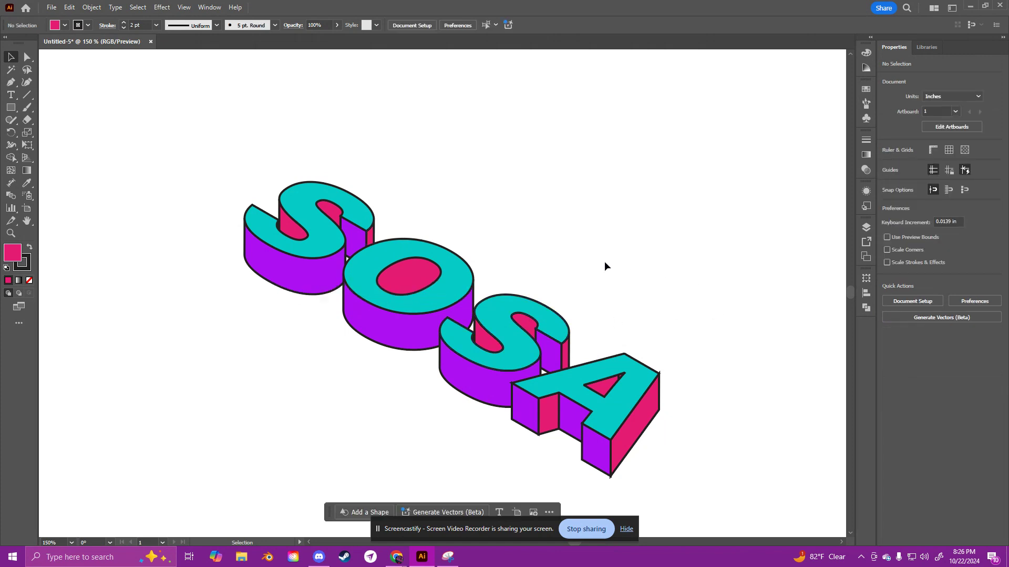
# Step: Give the strokes of the whole SOSA lettering a Round Cap and a Round Join to soften the spiky corners
pyautogui.scroll(5, 611, 336)
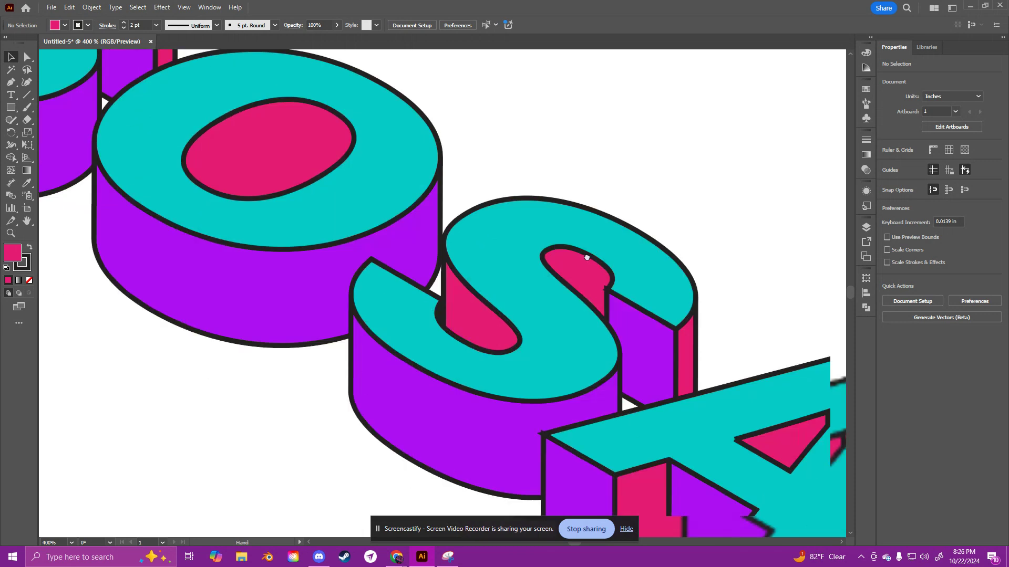
pyautogui.moveTo(587, 257); pyautogui.dragTo(564, 184)
pyautogui.moveTo(585, 351); pyautogui.dragTo(521, 255)
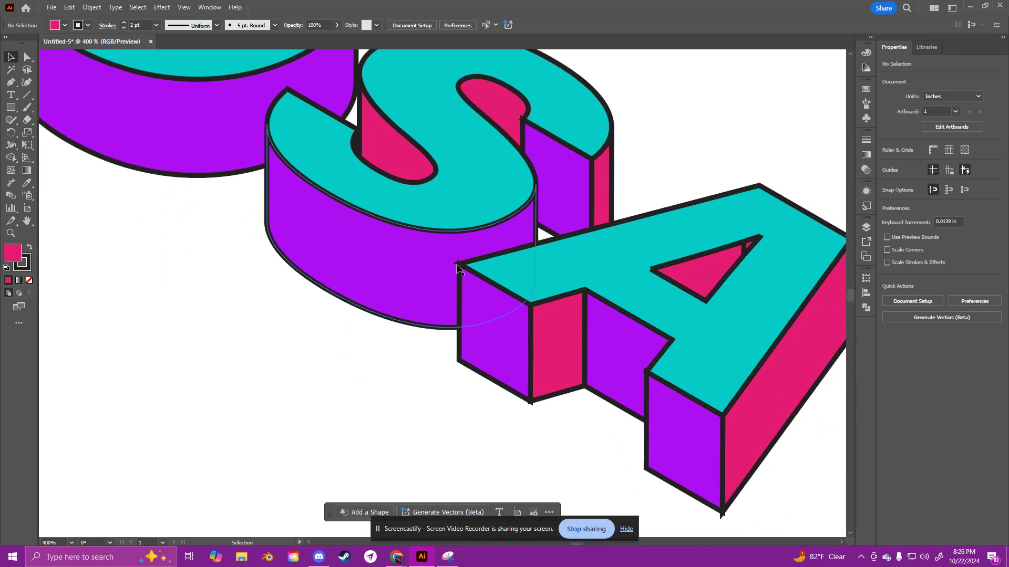
pyautogui.scroll(-6, 462, 273)
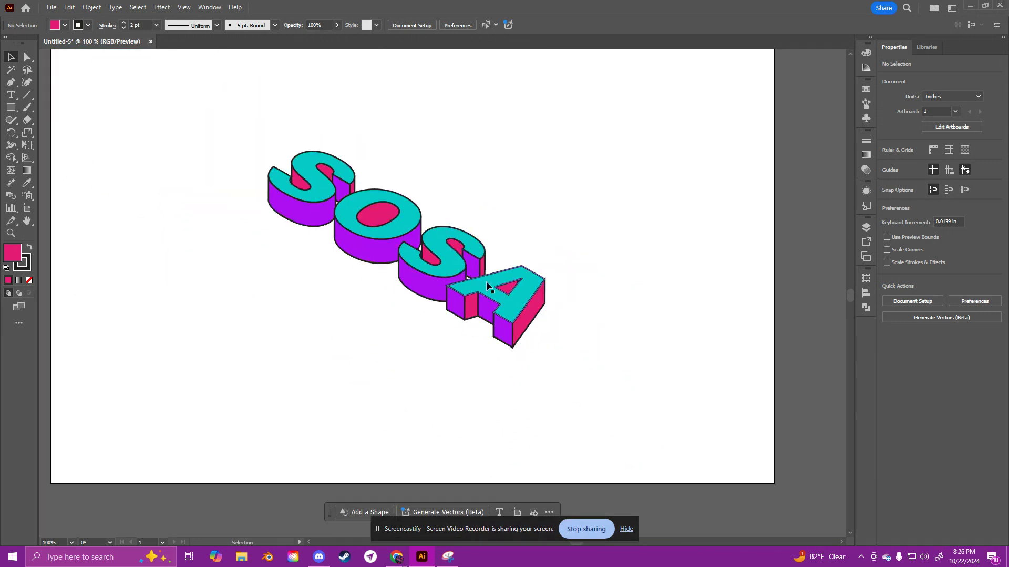
pyautogui.moveTo(229, 117); pyautogui.dragTo(648, 366)
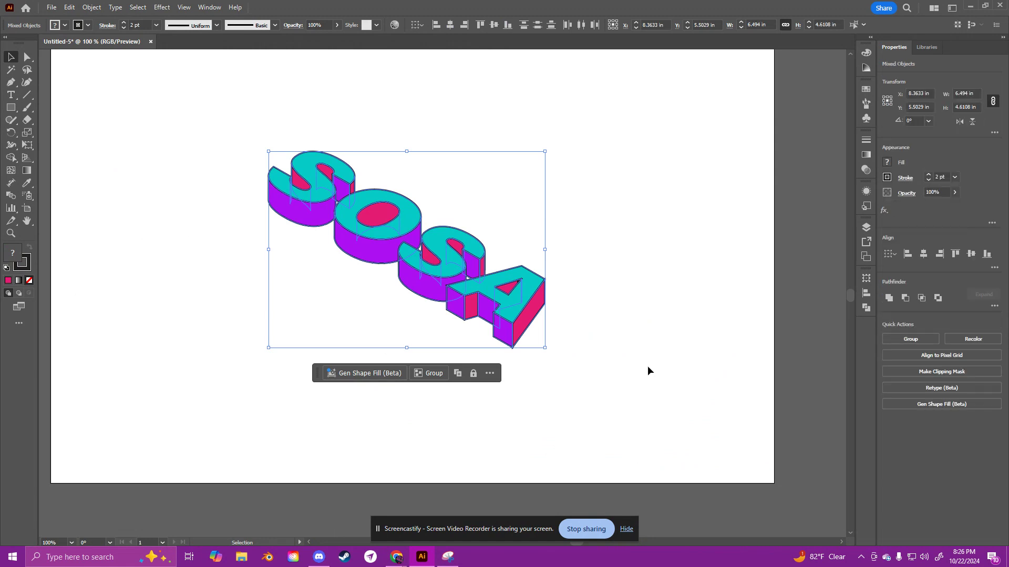
pyautogui.click(905, 180)
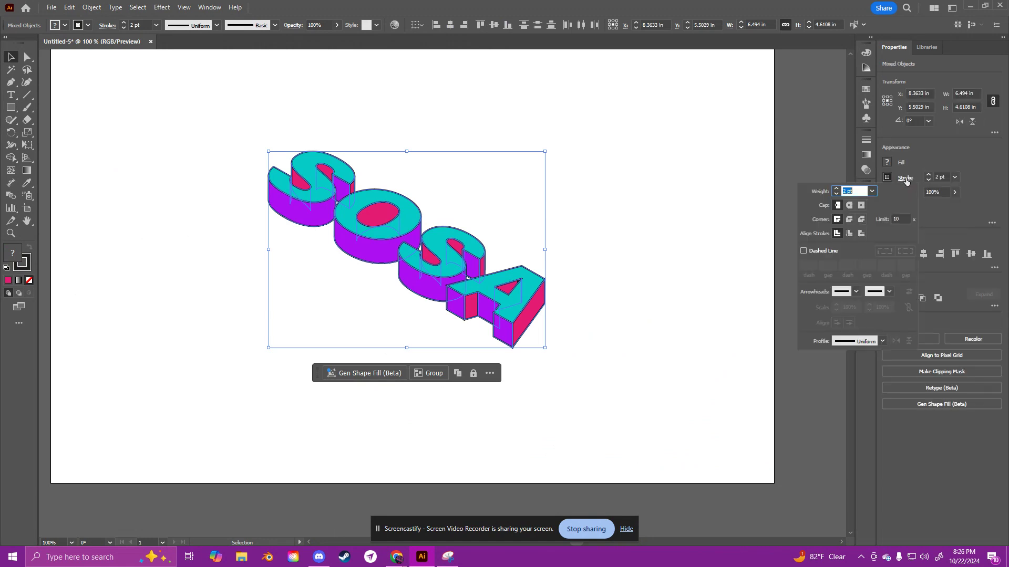
pyautogui.click(849, 207)
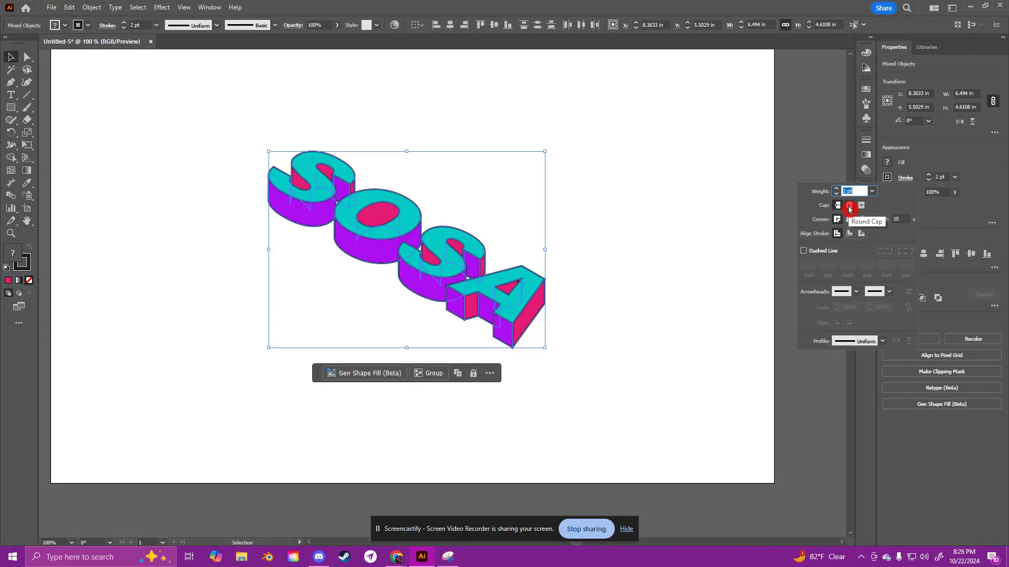
pyautogui.click(851, 220)
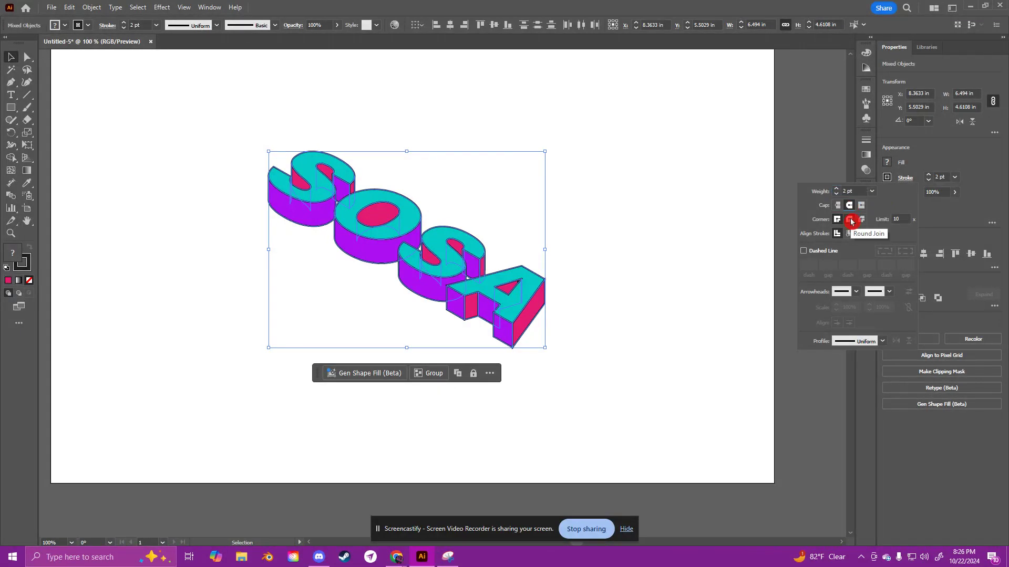
pyautogui.click(612, 278)
pyautogui.hotkey('ctrl', '=')
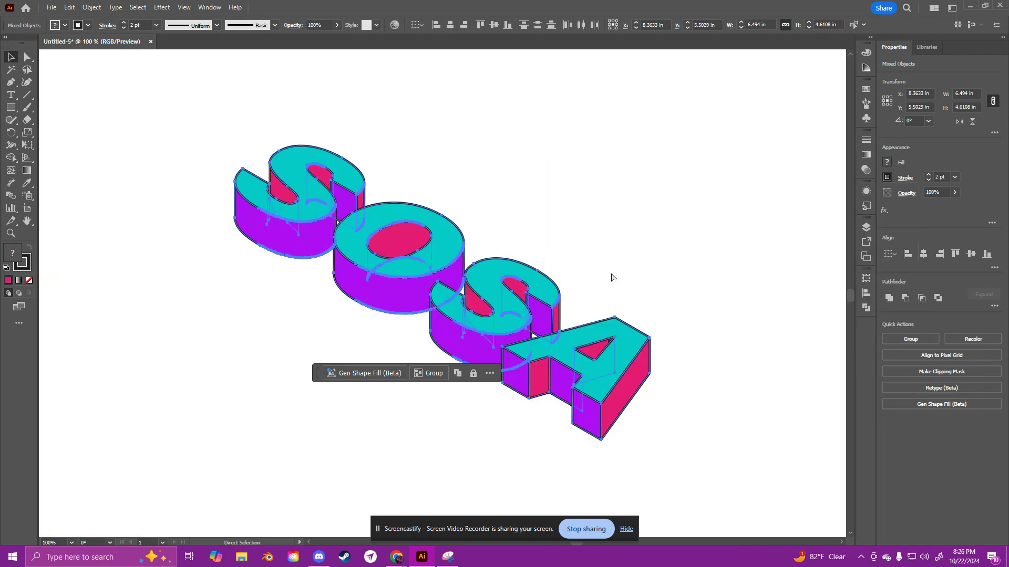
pyautogui.hotkey('ctrl', '=')
pyautogui.hotkey('ctrl', 'shift', 'a')
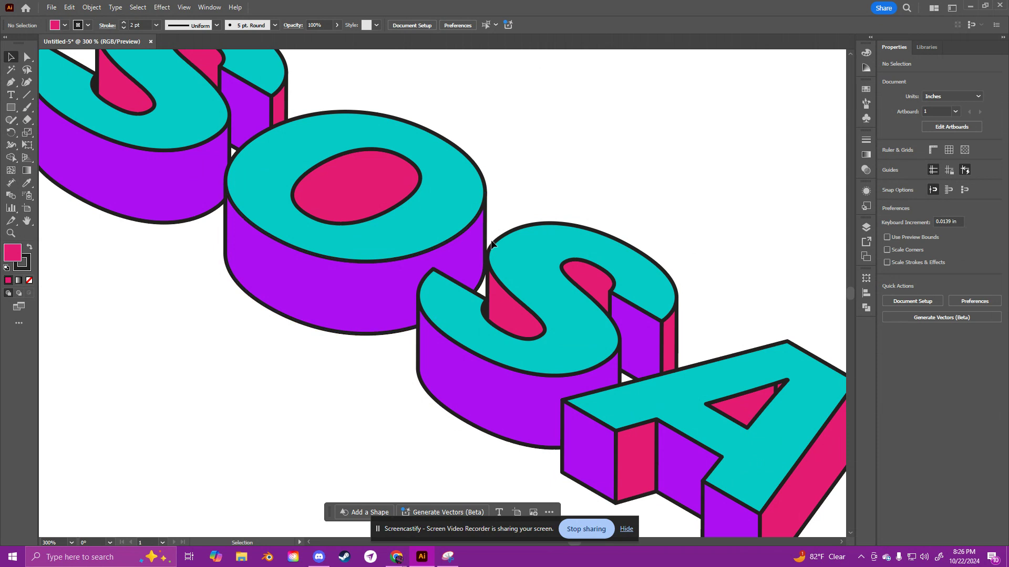
# Step: Examine the outlined SOSA lettering and the O's pink inner face up close and at full-artboard scale
pyautogui.hotkey('ctrl', '-')
pyautogui.hotkey('ctrl', '-')
pyautogui.hotkey('ctrl', '-')
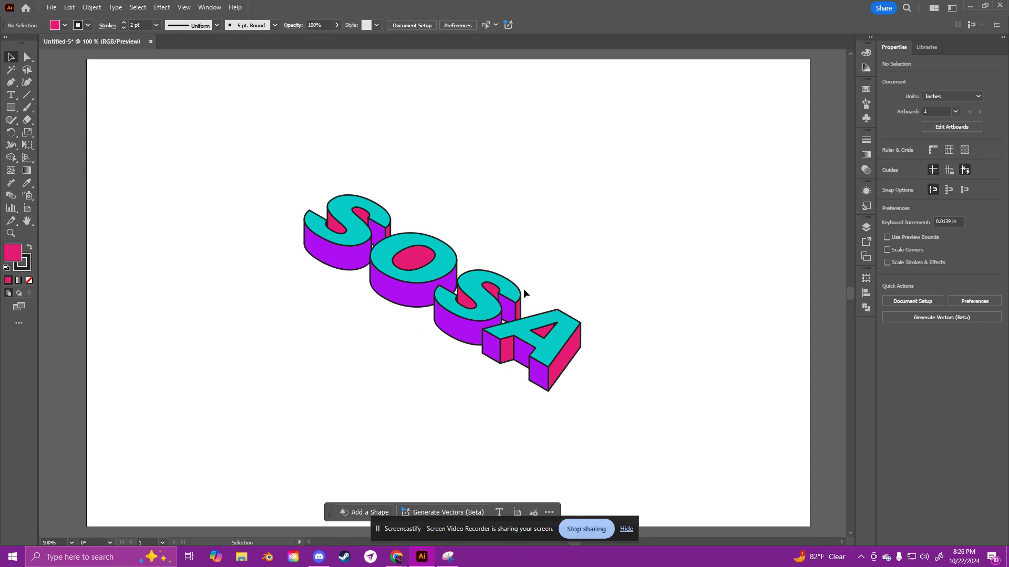
pyautogui.hotkey('ctrl', '+')
pyautogui.hotkey('ctrl', '+')
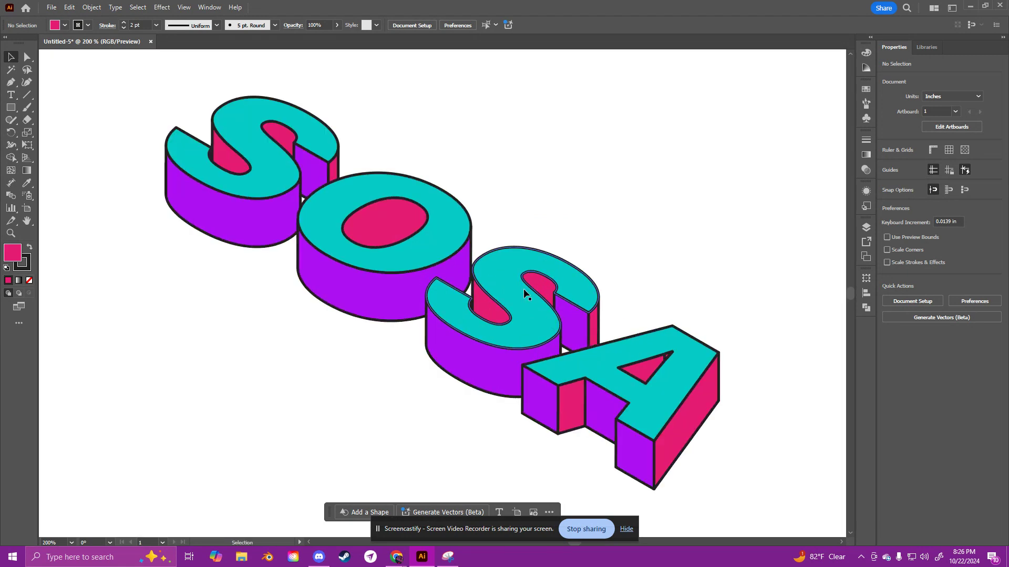
pyautogui.click(415, 208)
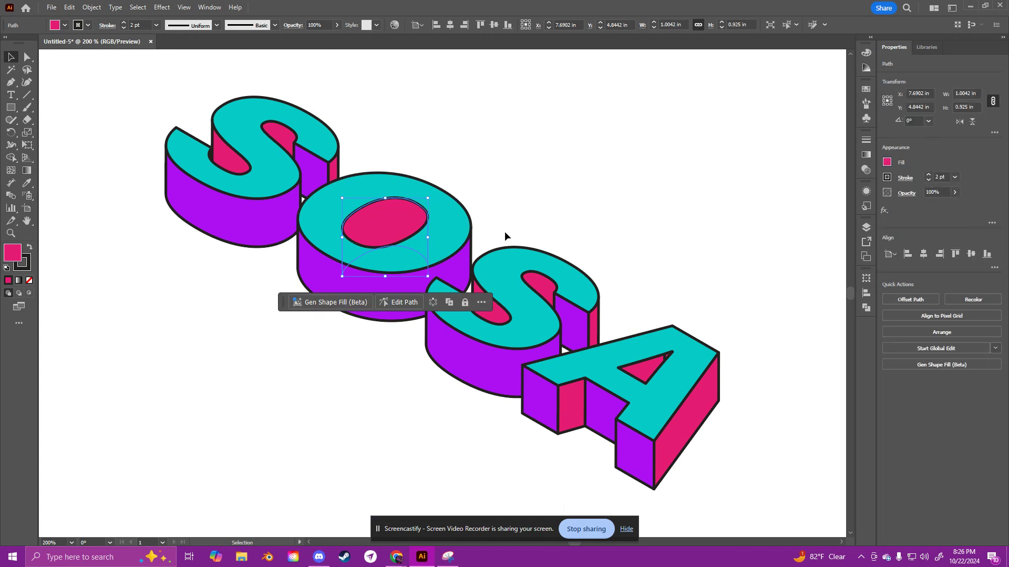
pyautogui.hotkey('ctrl', '-')
pyautogui.hotkey('ctrl', '-')
pyautogui.moveTo(684, 357); pyautogui.dragTo(621, 273)
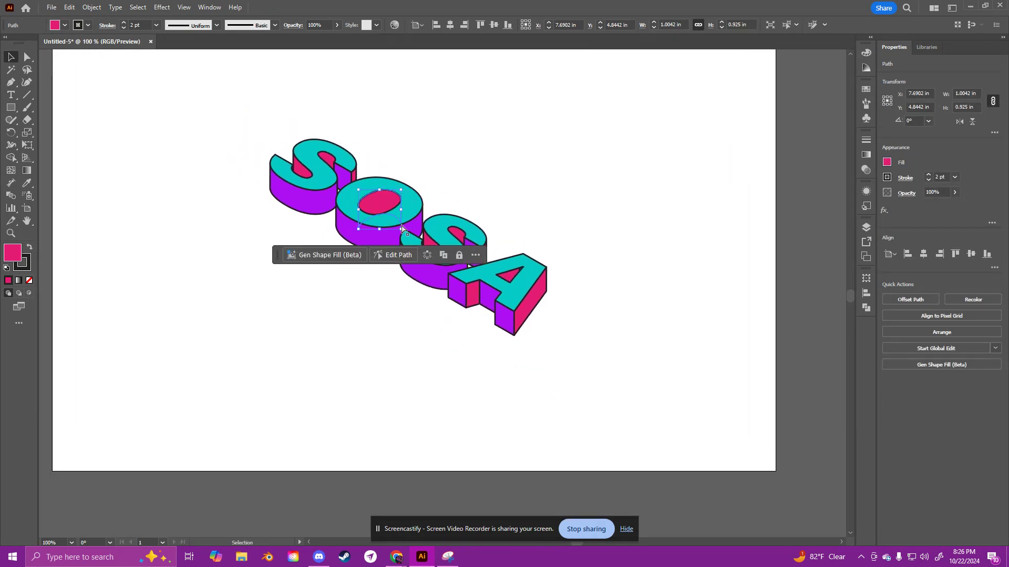
pyautogui.hotkey('ctrl', '-')
pyautogui.moveTo(630, 295); pyautogui.dragTo(591, 271)
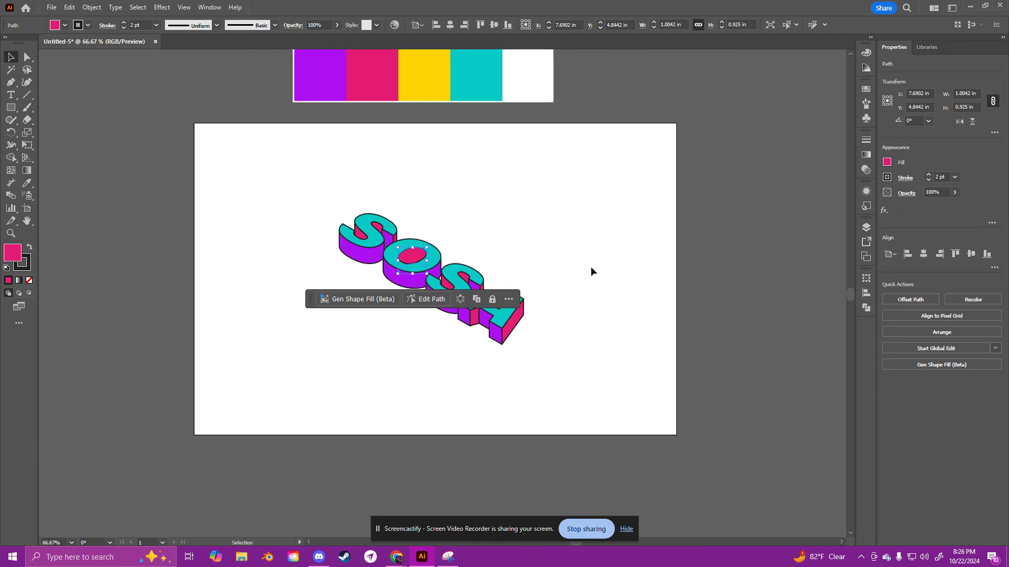
pyautogui.hotkey('ctrl', '+')
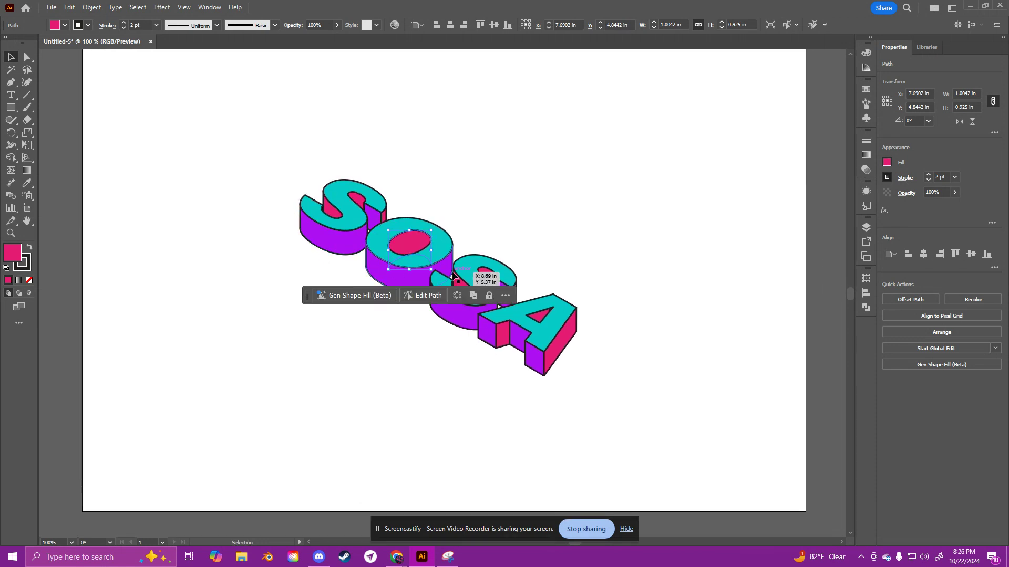
# Step: Draw a black circle with no stroke, about 0.16 in across, on the canvas just outside the artboard
pyautogui.hotkey('ctrl', '-')
pyautogui.click(305, 238)
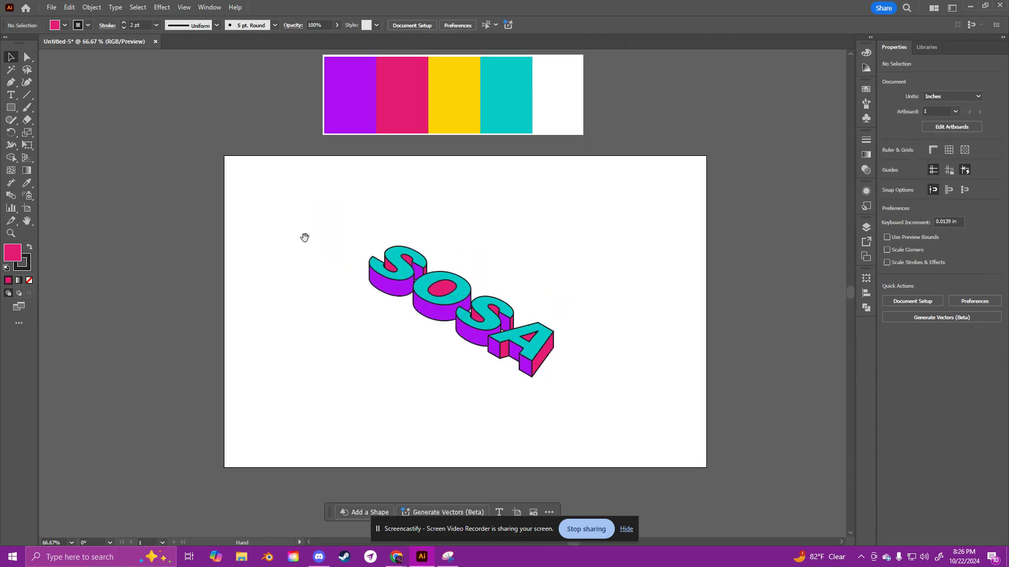
pyautogui.moveTo(305, 238); pyautogui.dragTo(385, 241)
pyautogui.rightClick(11, 107)
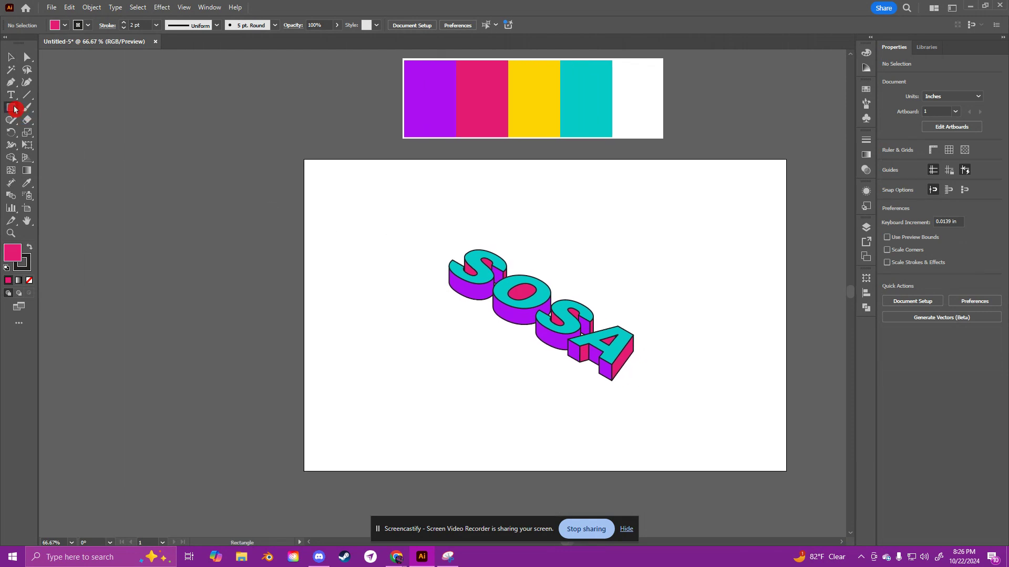
pyautogui.click(75, 133)
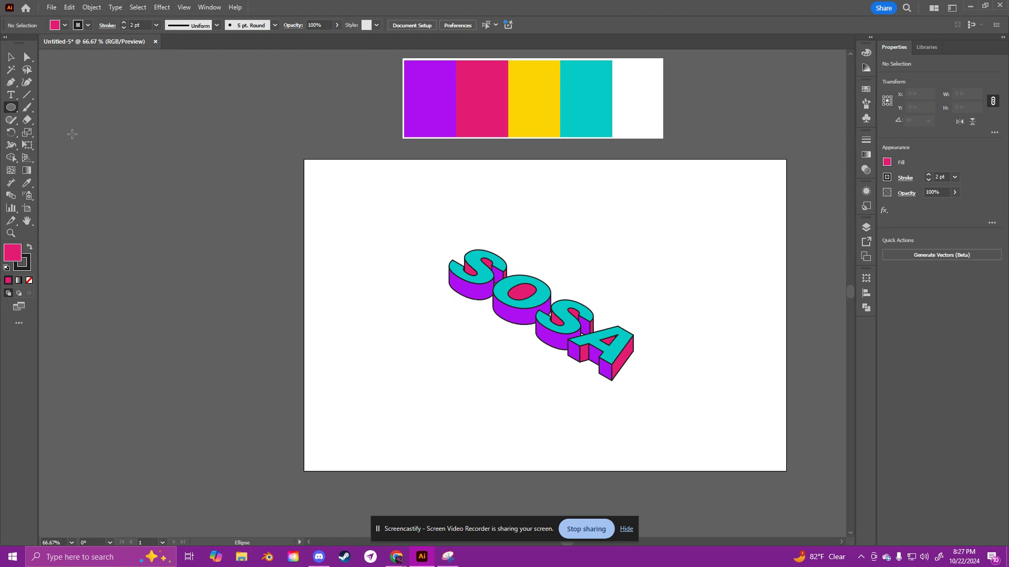
pyautogui.click(887, 177)
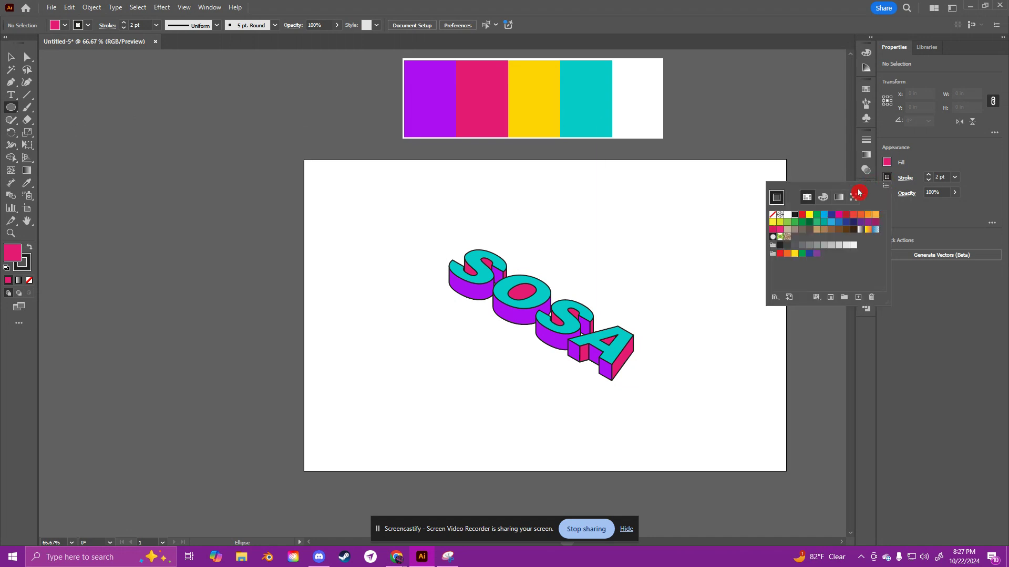
pyautogui.click(773, 215)
pyautogui.click(887, 163)
pyautogui.click(887, 162)
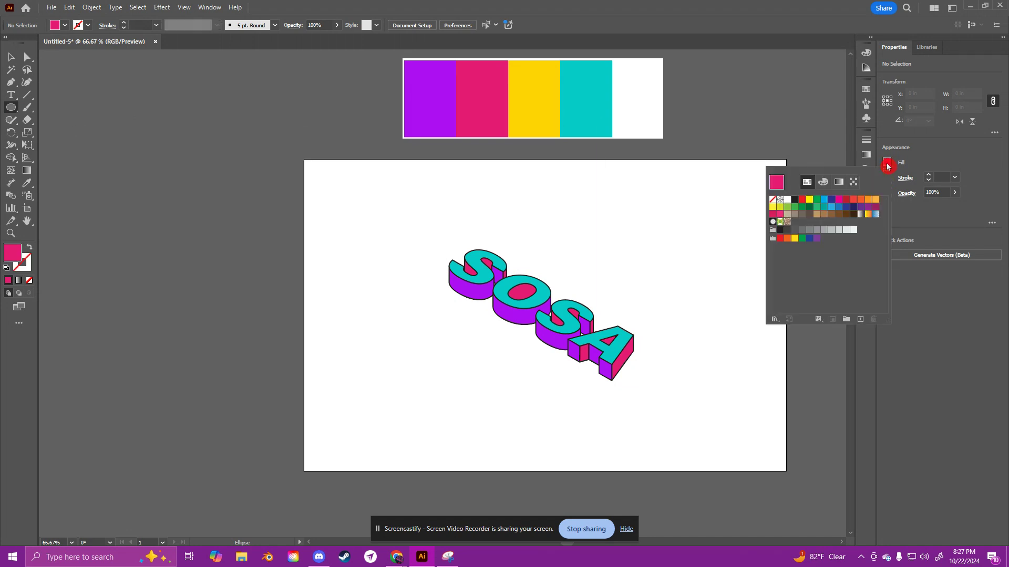
pyautogui.click(780, 229)
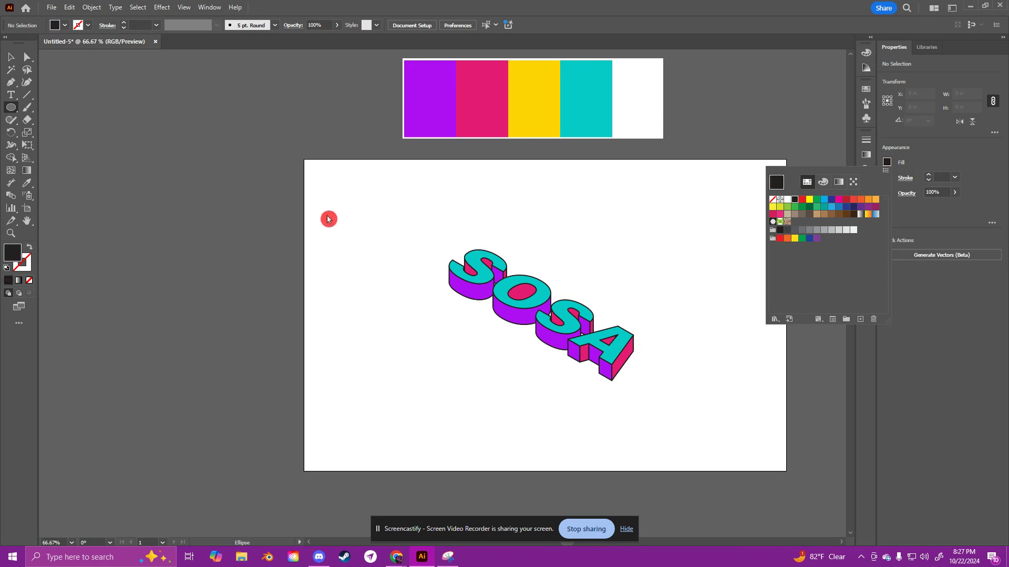
pyautogui.click(336, 200)
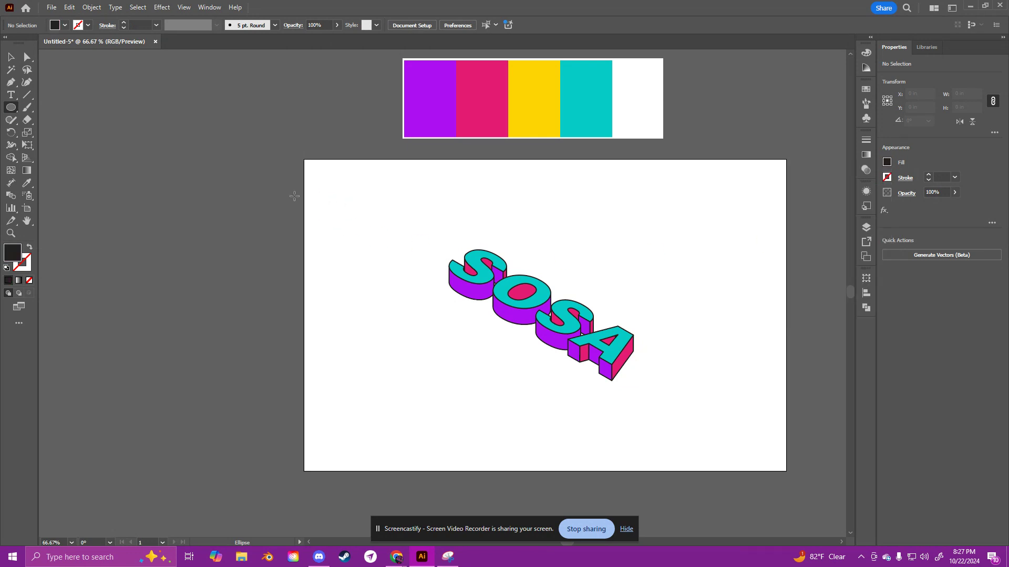
pyautogui.moveTo(272, 196); pyautogui.dragTo(274, 200)
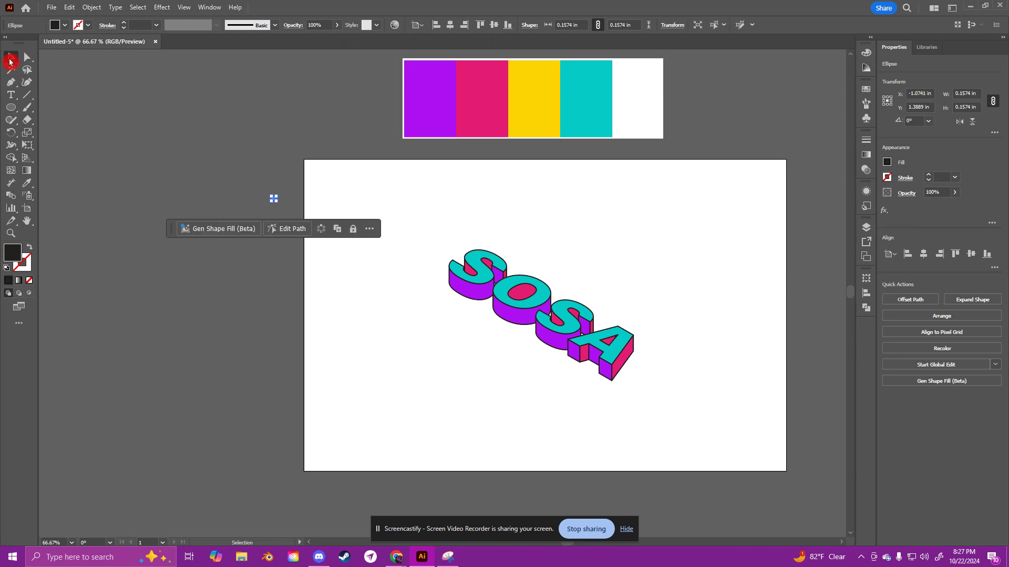
# Step: Make a new pattern from the small black circle and open its pattern options
pyautogui.click(10, 57)
pyautogui.click(239, 185)
pyautogui.moveTo(308, 235); pyautogui.dragTo(306, 234)
pyautogui.click(92, 7)
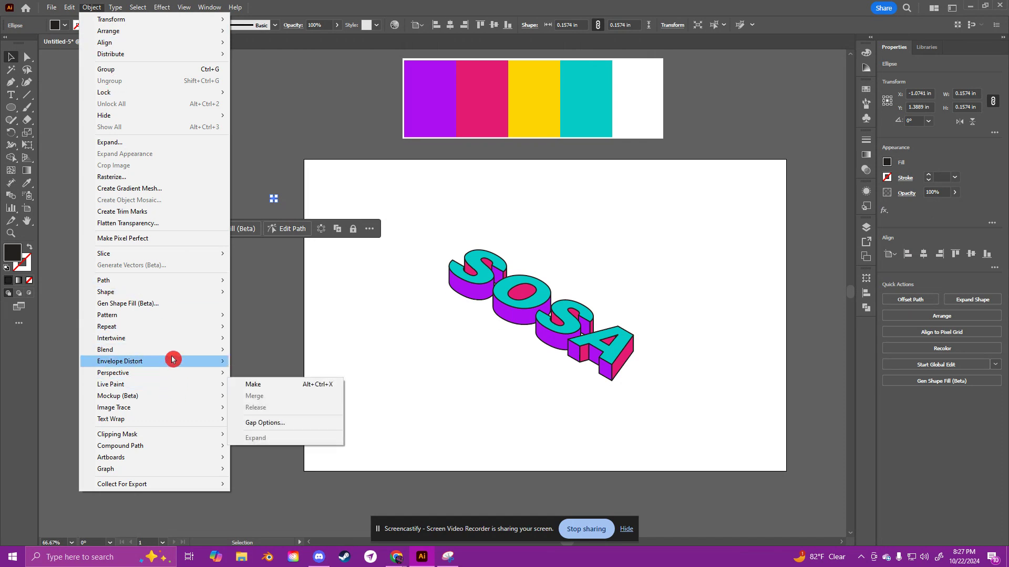
pyautogui.moveTo(157, 320)
pyautogui.click(305, 315)
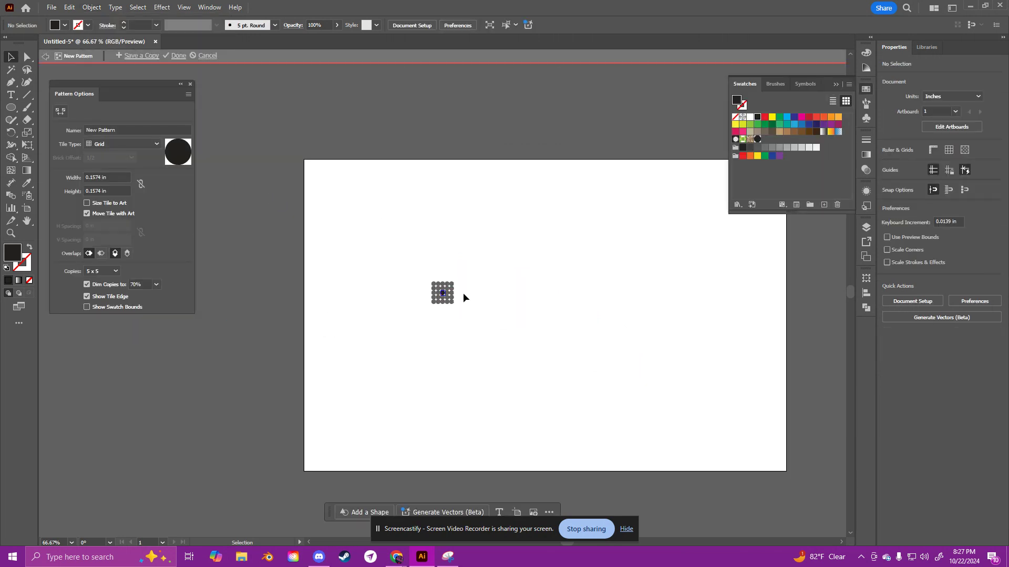
# Step: Name the pattern Polkadot and set its tile type to Brick by Row
pyautogui.click(117, 130)
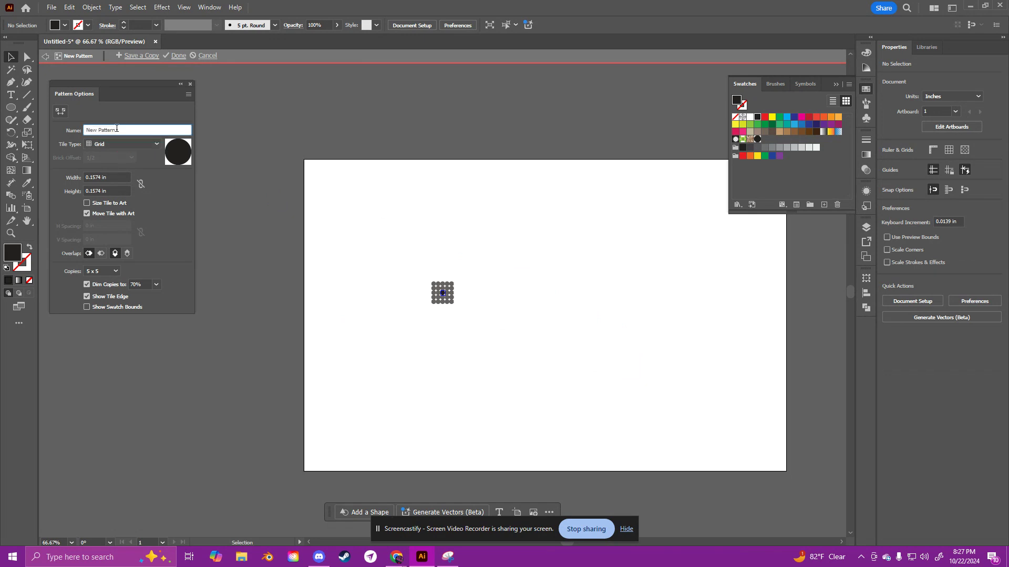
pyautogui.moveTo(116, 129); pyautogui.dragTo(50, 128)
pyautogui.write('pOLkadot')
pyautogui.click(98, 144)
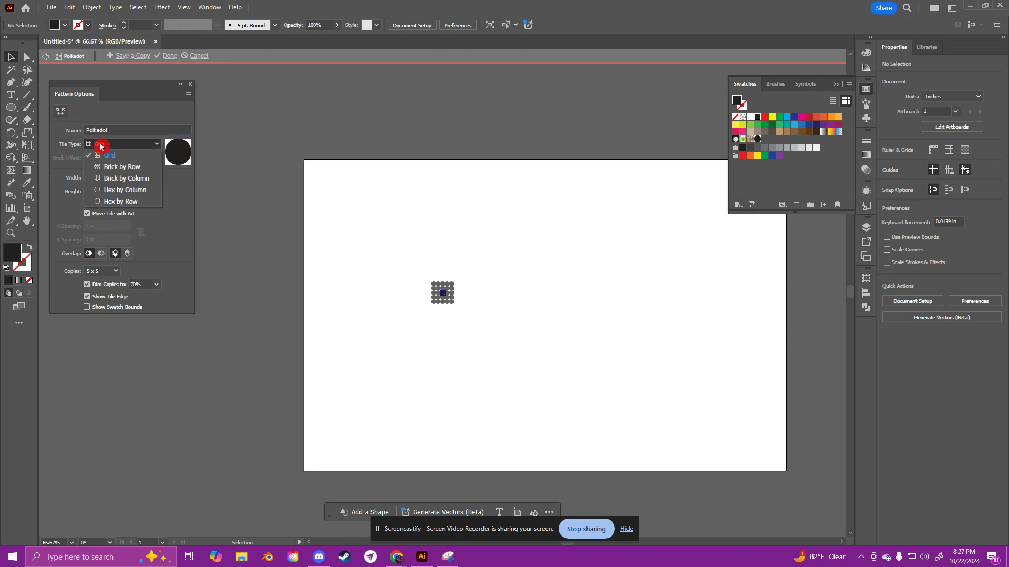
pyautogui.click(128, 168)
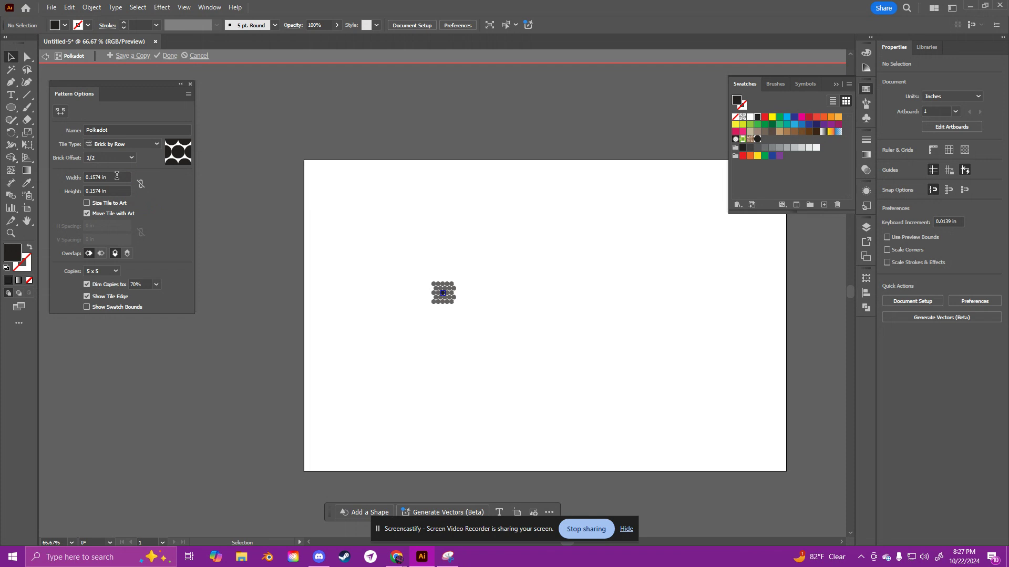
# Step: Try setting the Polkadot pattern's tile width and height to 4 px
pyautogui.click(64, 181)
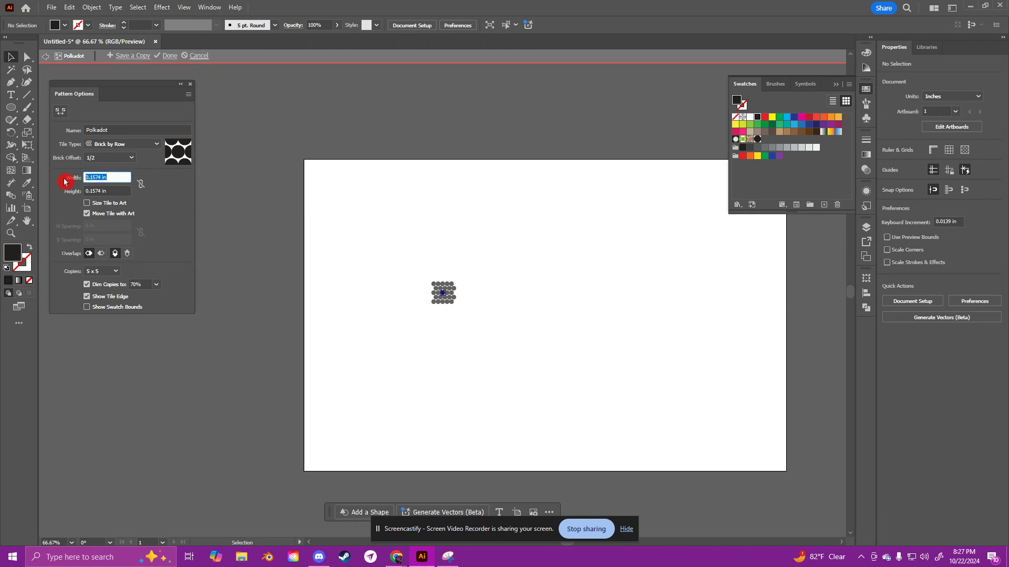
pyautogui.write('4 px')
pyautogui.press('Tab')
pyautogui.click(52, 186)
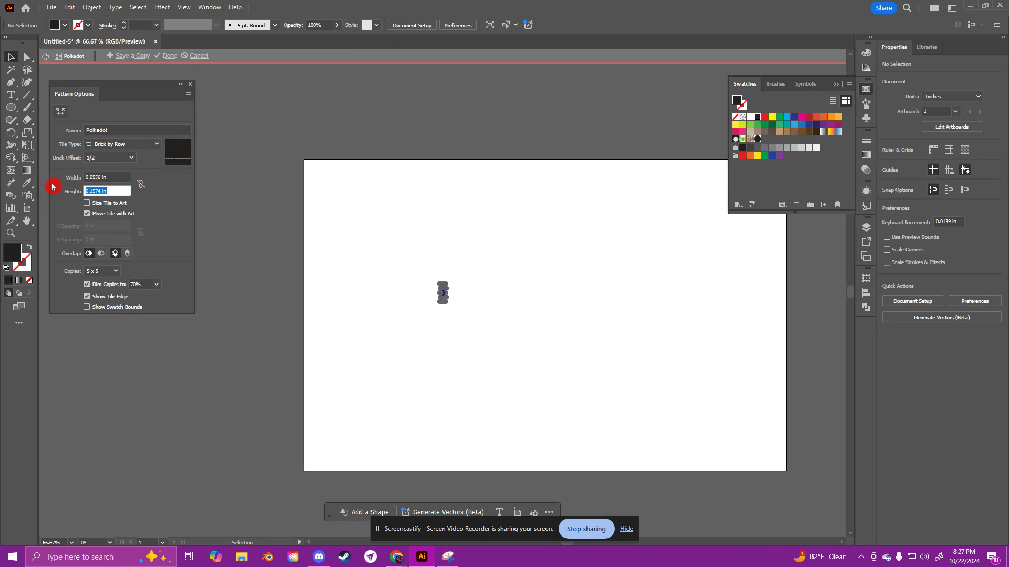
pyautogui.write('4')
pyautogui.click(85, 180)
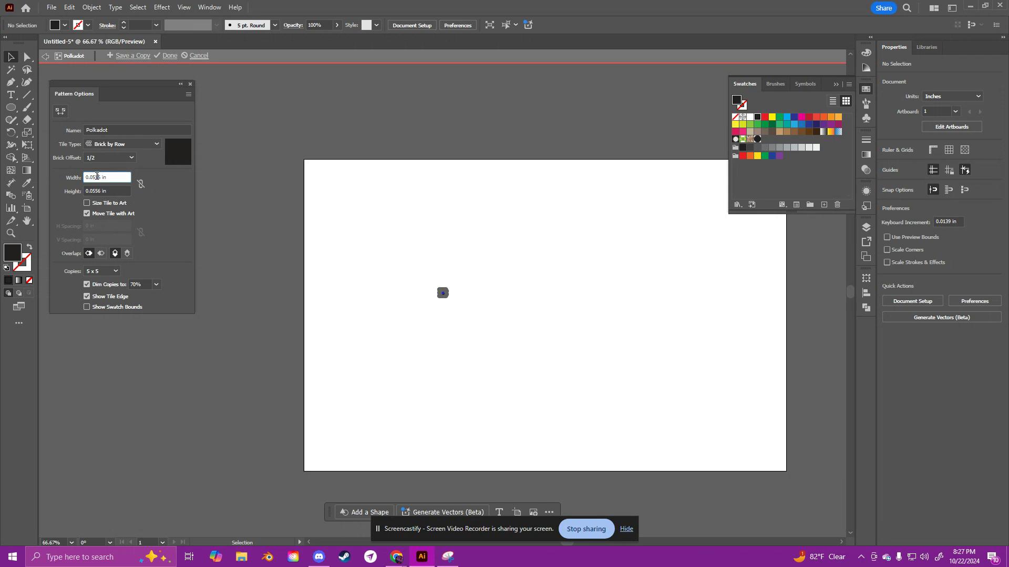
pyautogui.click(117, 189)
pyautogui.moveTo(117, 177); pyautogui.dragTo(62, 176)
# Step: Size the pattern tile to the art and set its horizontal and vertical spacing to 4 px
pyautogui.click(134, 200)
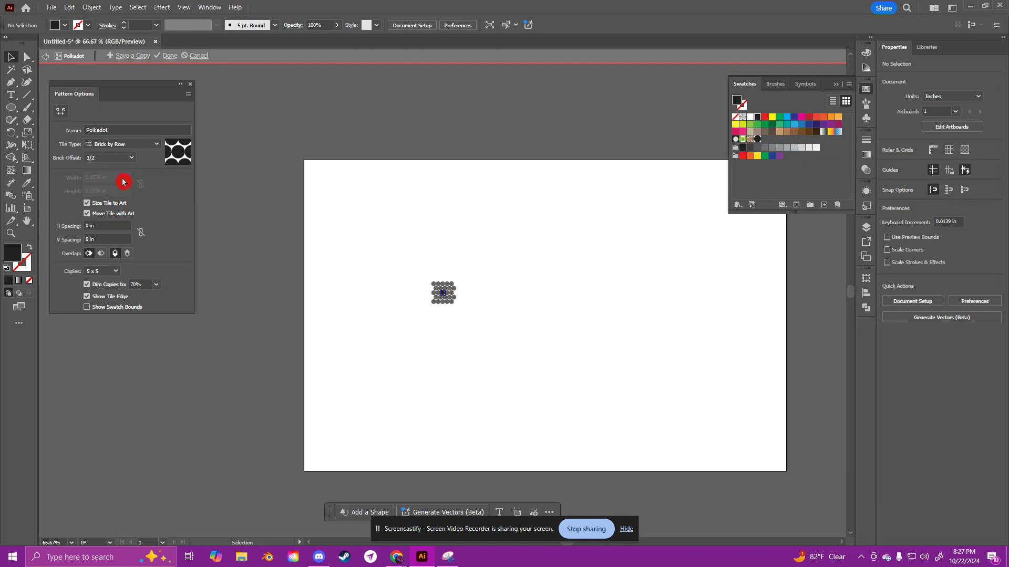
pyautogui.click(108, 225)
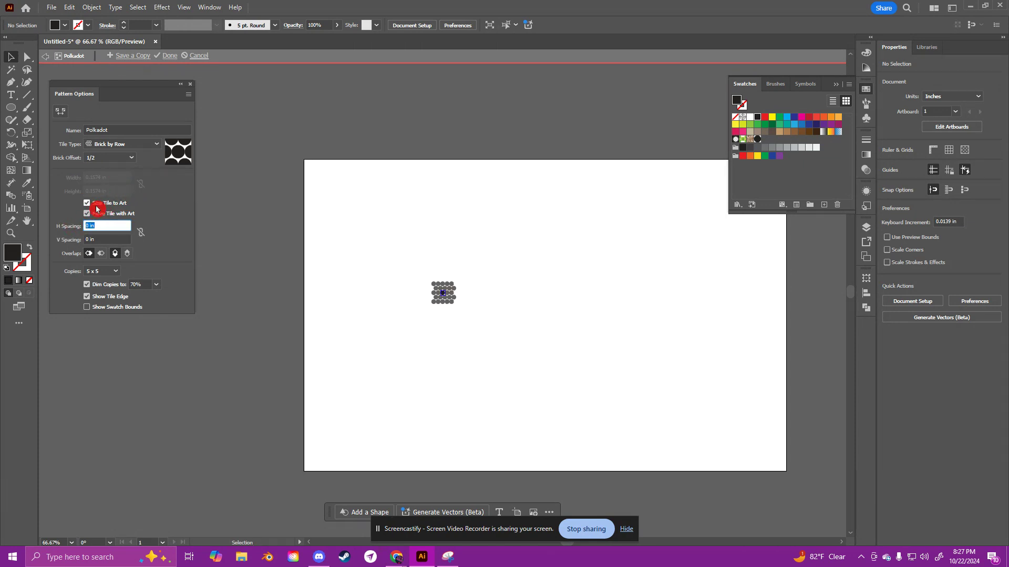
pyautogui.write('4 px')
pyautogui.press('Tab')
pyautogui.write('4')
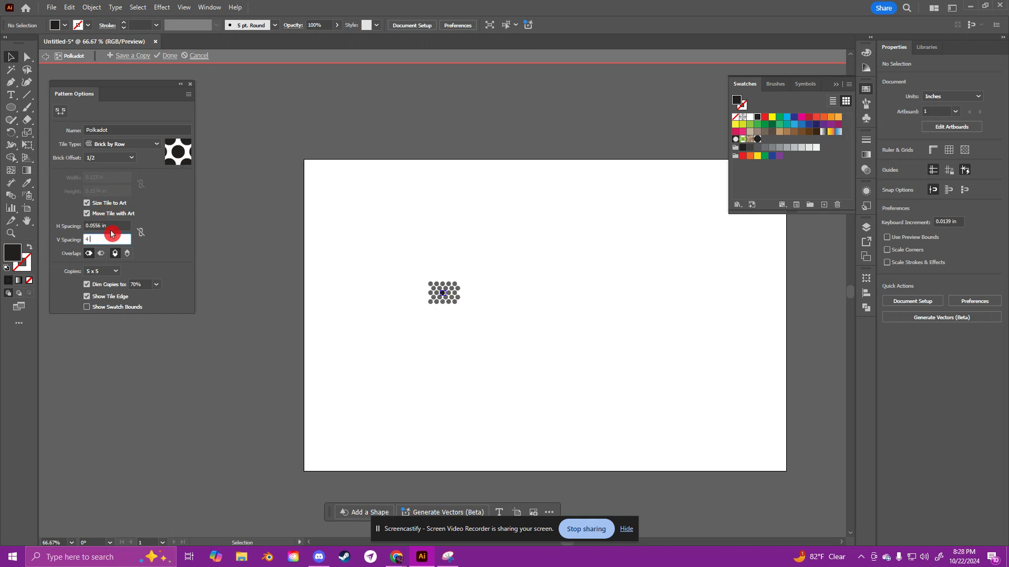
pyautogui.write(' px')
pyautogui.press('Tab')
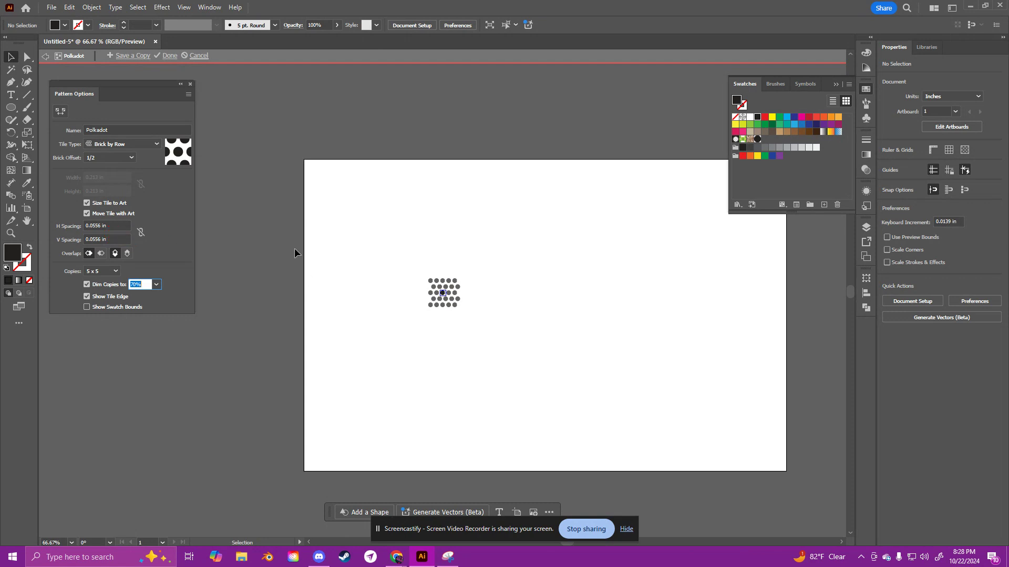
pyautogui.click(169, 236)
# Step: Try scaling the central dot of the Polkadot pattern and undo the change
pyautogui.hotkey('ctrl', '+')
pyautogui.hotkey('ctrl', '+')
pyautogui.hotkey('ctrl', '+')
pyautogui.hotkey('ctrl', '+')
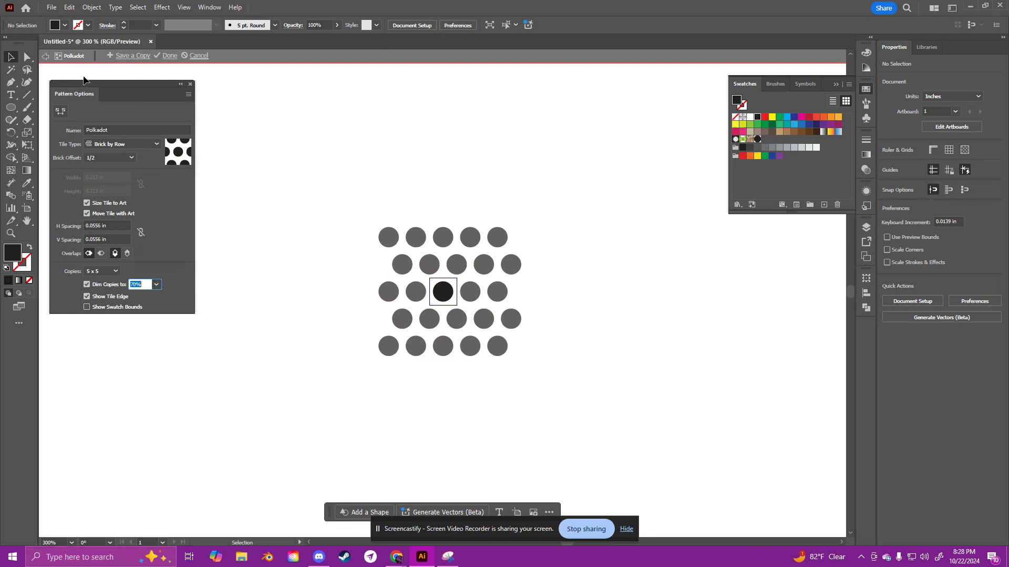
pyautogui.click(444, 290)
pyautogui.moveTo(453, 302); pyautogui.dragTo(450, 299)
pyautogui.hotkey('ctrl', 'z')
pyautogui.hotkey('ctrl', 'z')
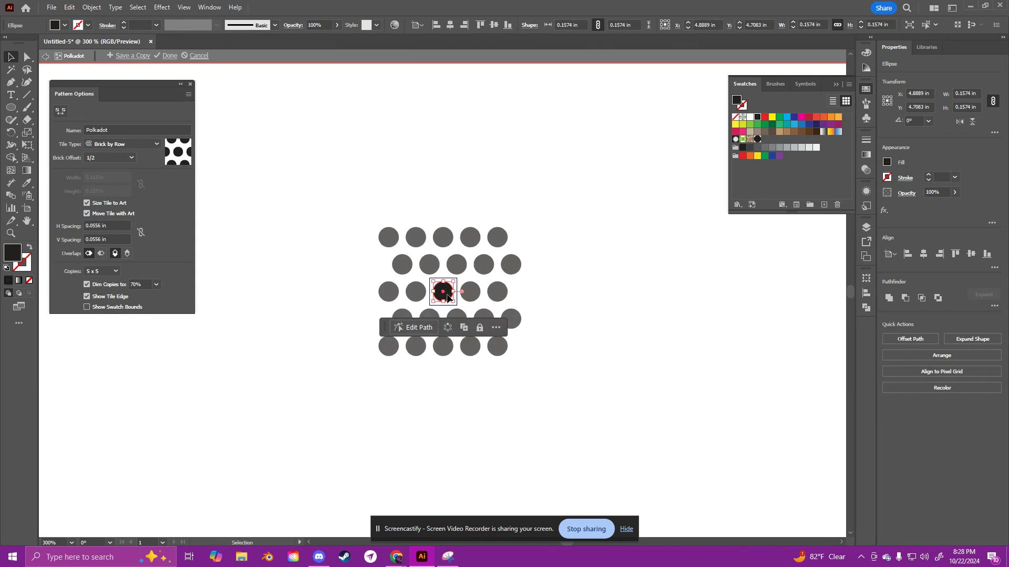
# Step: Scale the central pattern dot down to about 0.07 in across and finish editing the Polkadot pattern
pyautogui.moveTo(78, 145); pyautogui.dragTo(108, 248)
pyautogui.moveTo(455, 303); pyautogui.dragTo(440, 288)
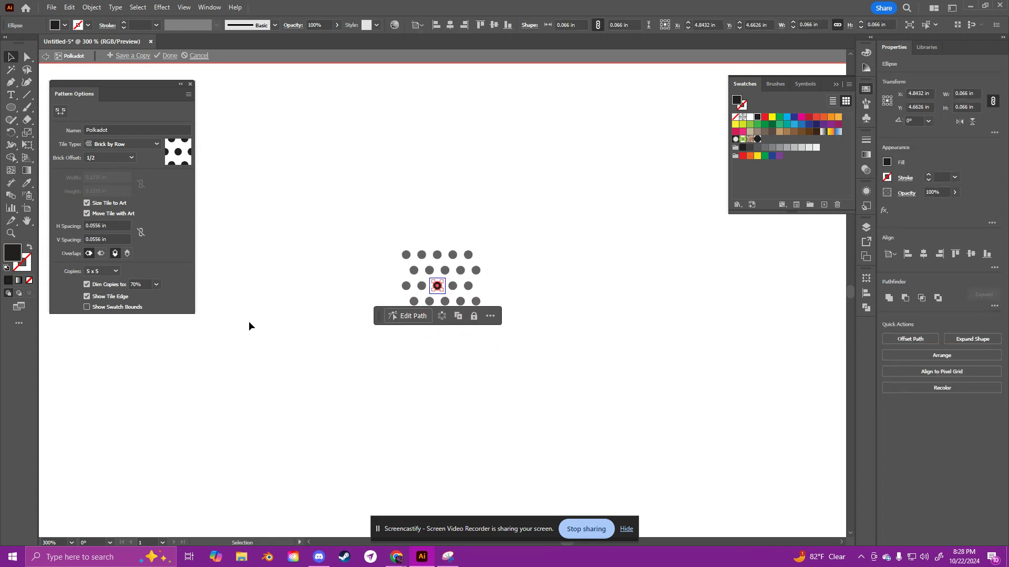
pyautogui.hotkey('ctrl', '1')
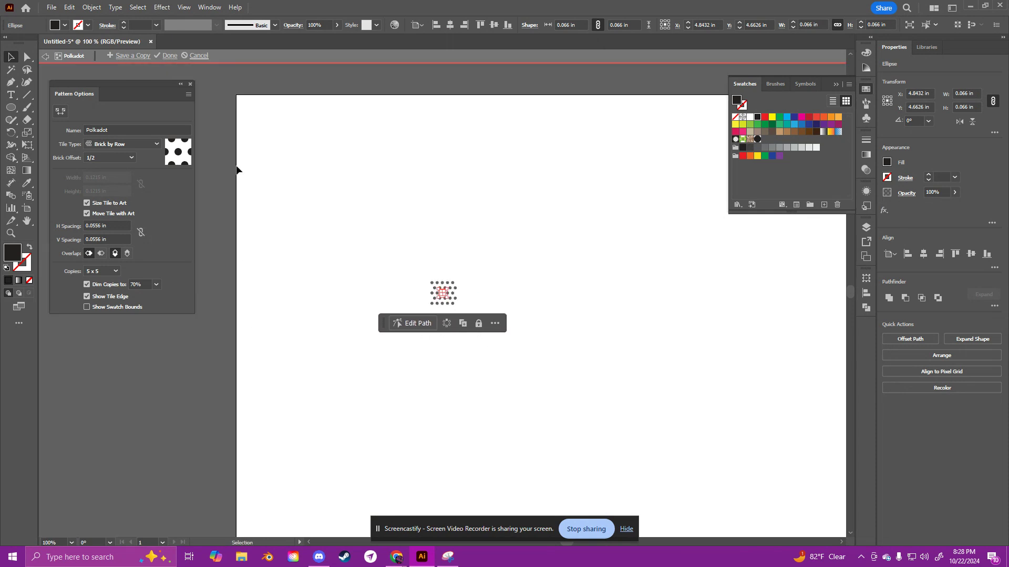
pyautogui.click(170, 56)
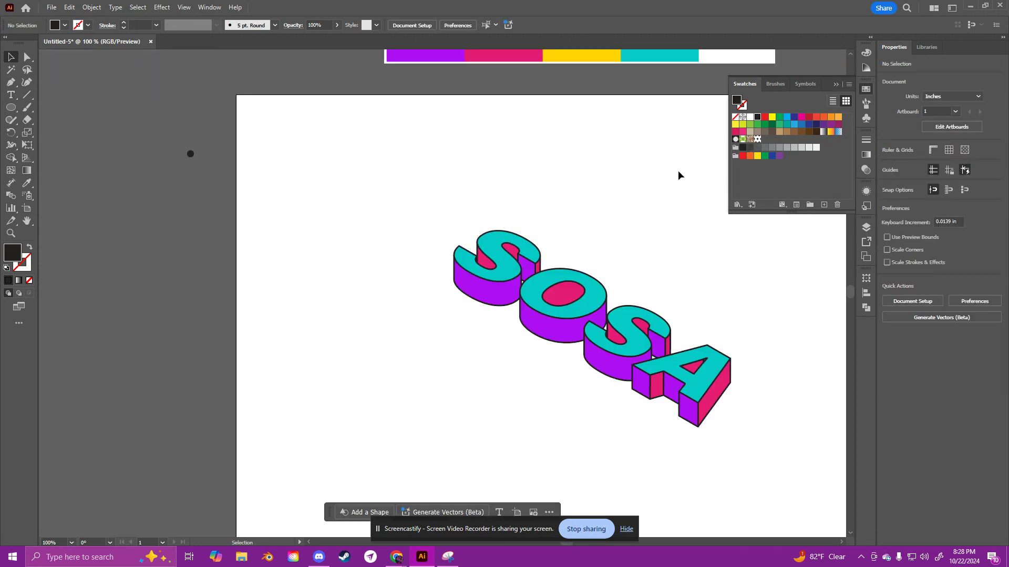
# Step: Copy all the purple side faces of the SOSA letters and paste the copies in place
pyautogui.moveTo(646, 248); pyautogui.dragTo(503, 220)
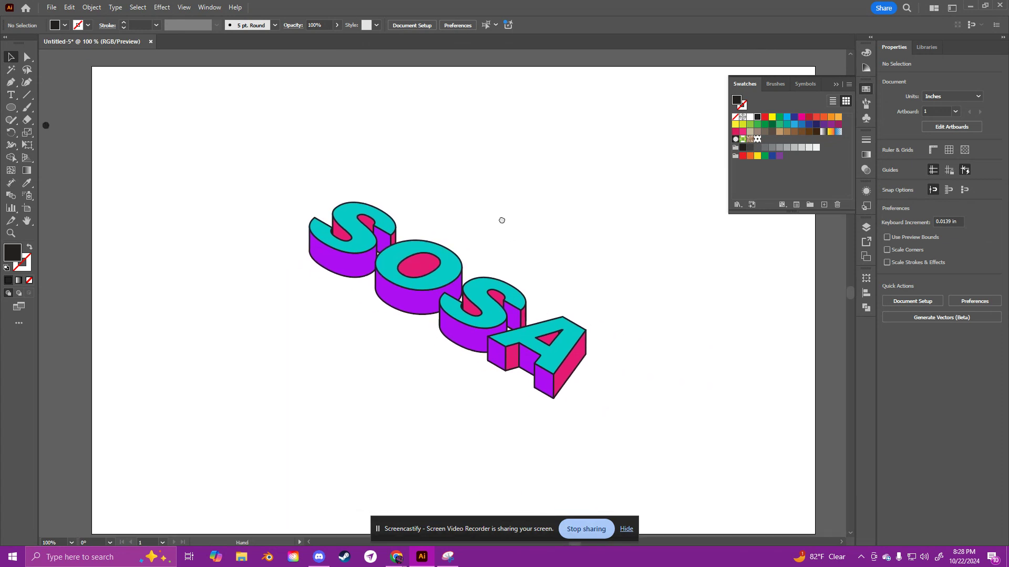
pyautogui.click(355, 261)
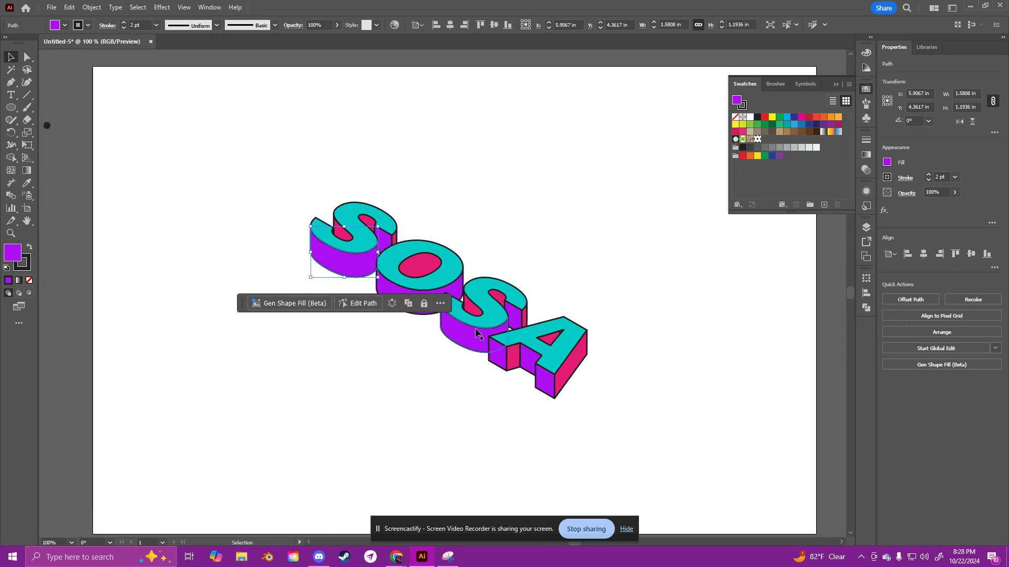
pyautogui.keyDown('shift'); pyautogui.click(456, 287); pyautogui.keyUp('shift')
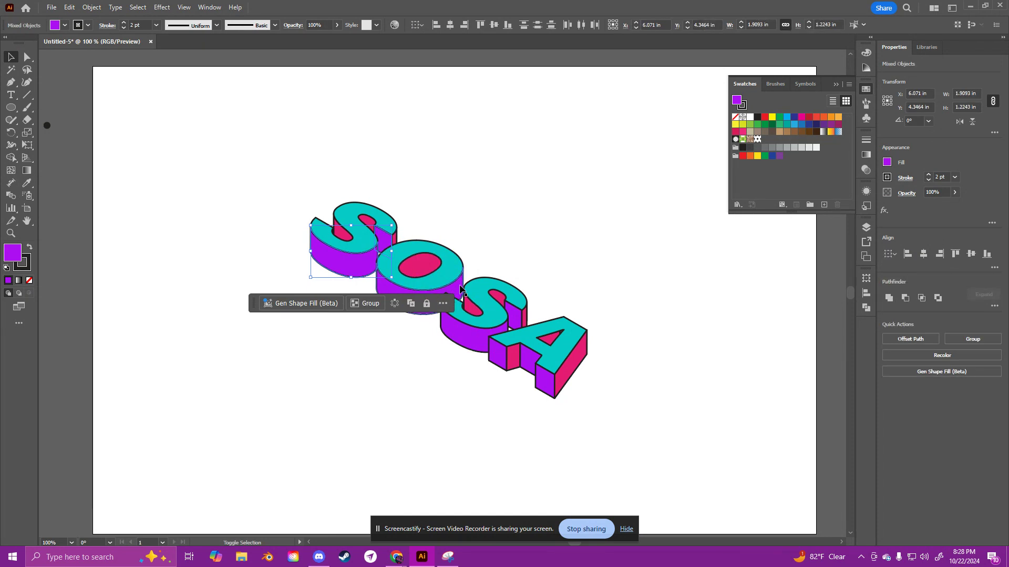
pyautogui.keyDown('shift'); pyautogui.click(453, 303); pyautogui.keyUp('shift')
pyautogui.keyDown('shift'); pyautogui.click(451, 327); pyautogui.keyUp('shift')
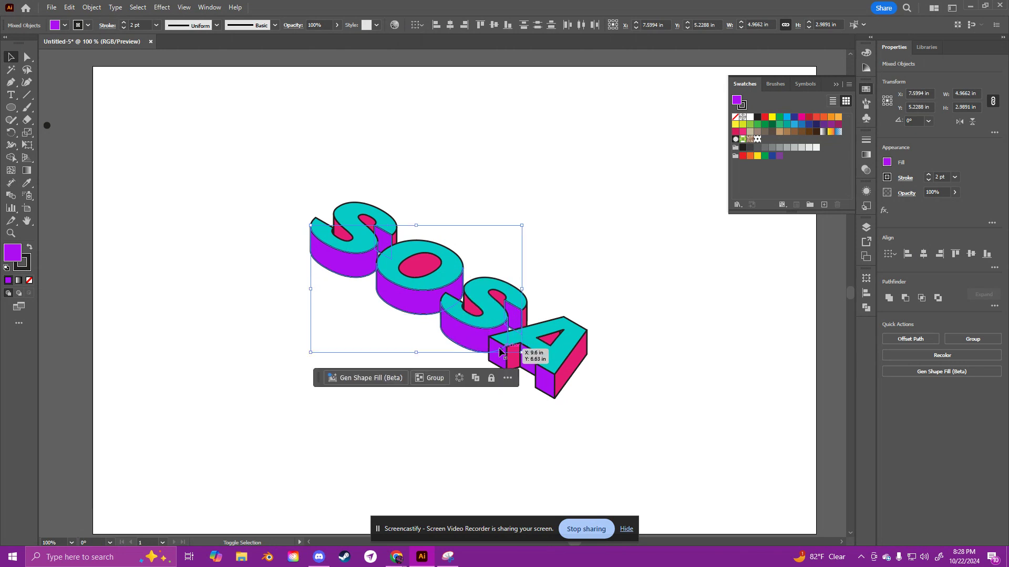
pyautogui.keyDown('shift'); pyautogui.click(532, 359); pyautogui.keyUp('shift')
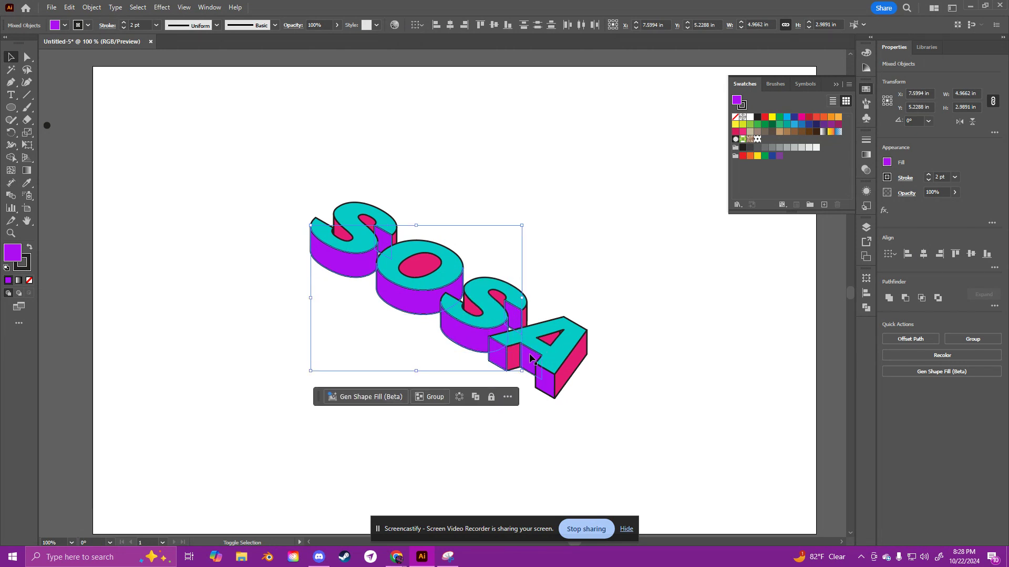
pyautogui.keyDown('shift'); pyautogui.click(547, 384); pyautogui.keyUp('shift')
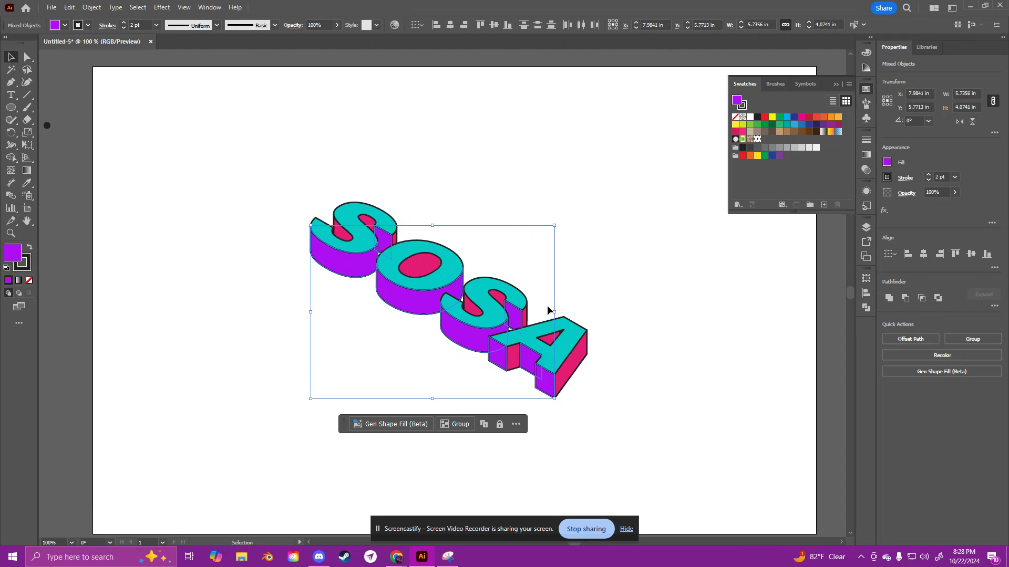
pyautogui.click(91, 11)
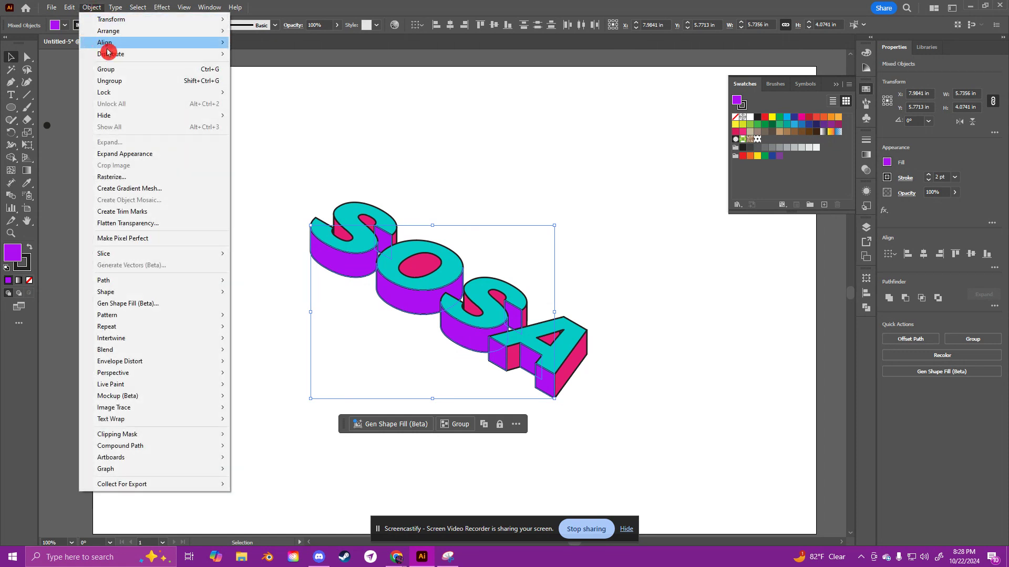
pyautogui.moveTo(74, 9)
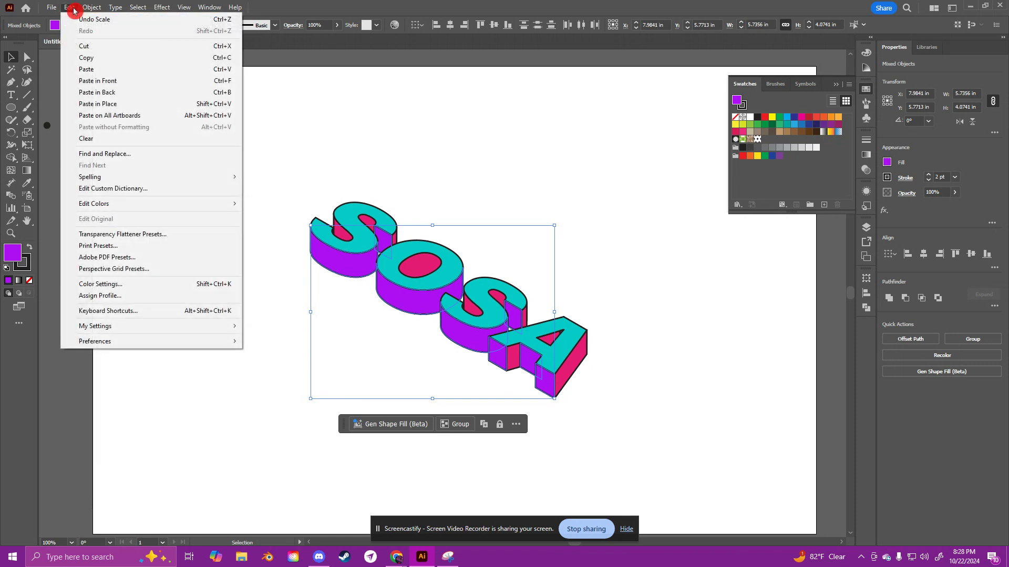
pyautogui.click(105, 58)
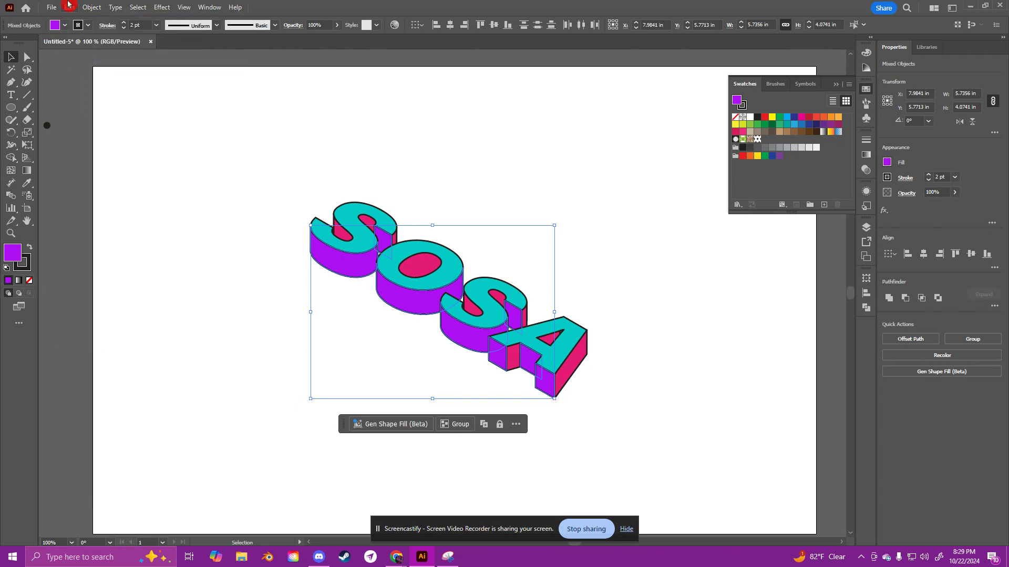
pyautogui.click(74, 7)
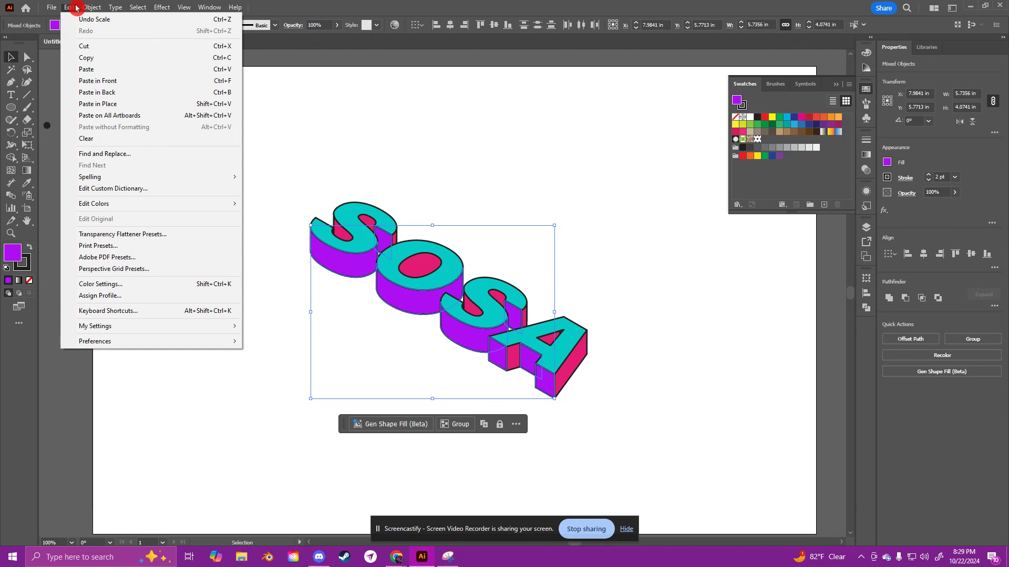
pyautogui.click(99, 104)
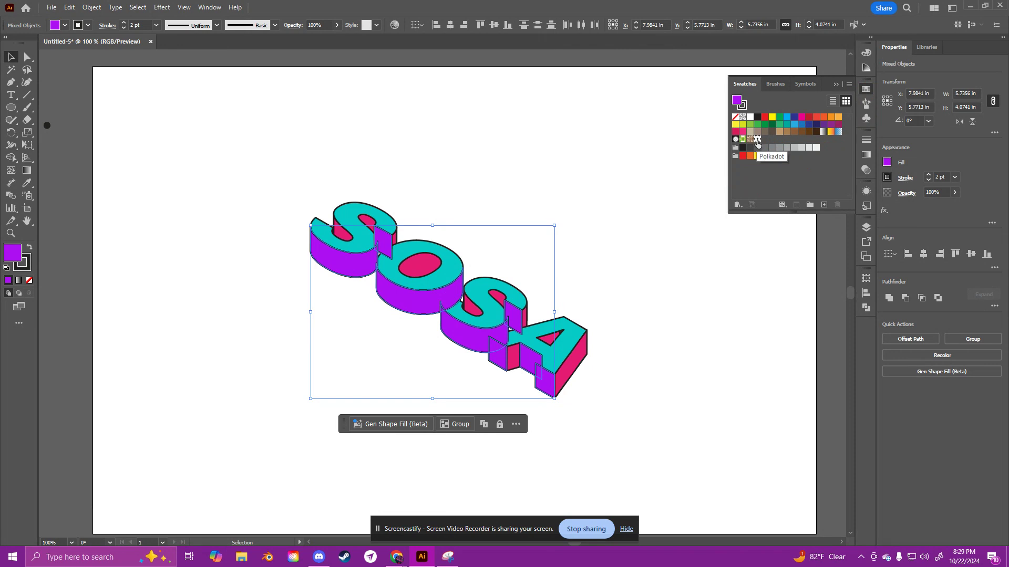
# Step: Fill the pasted side-face copies with the Polkadot pattern swatch
pyautogui.click(757, 140)
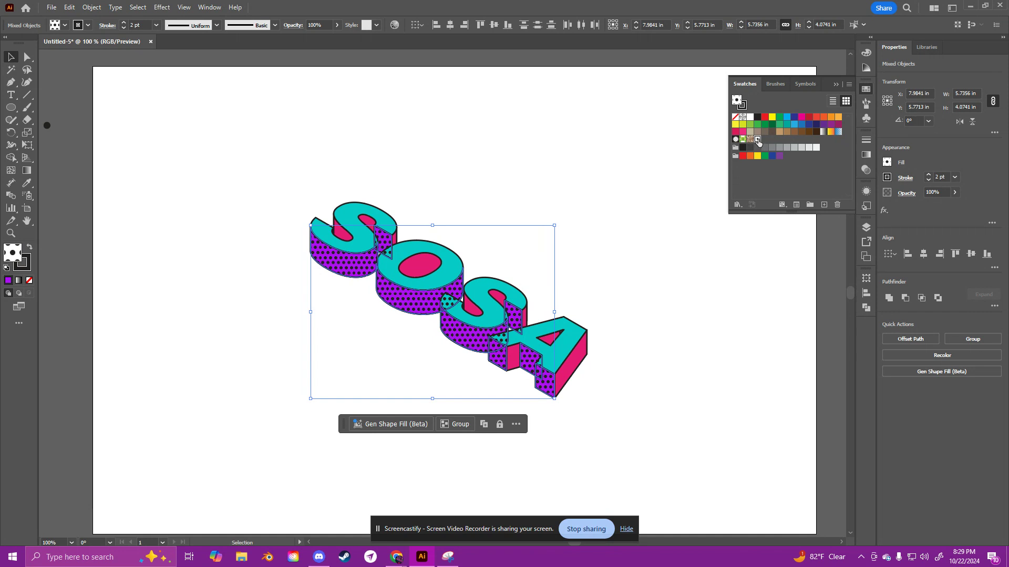
pyautogui.click(742, 85)
pyautogui.click(212, 7)
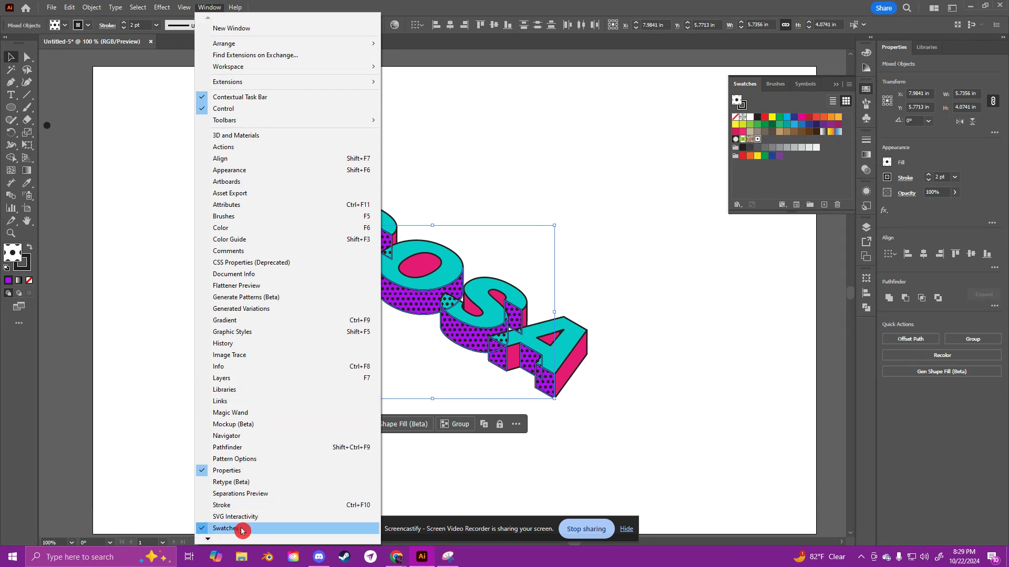
pyautogui.click(514, 4)
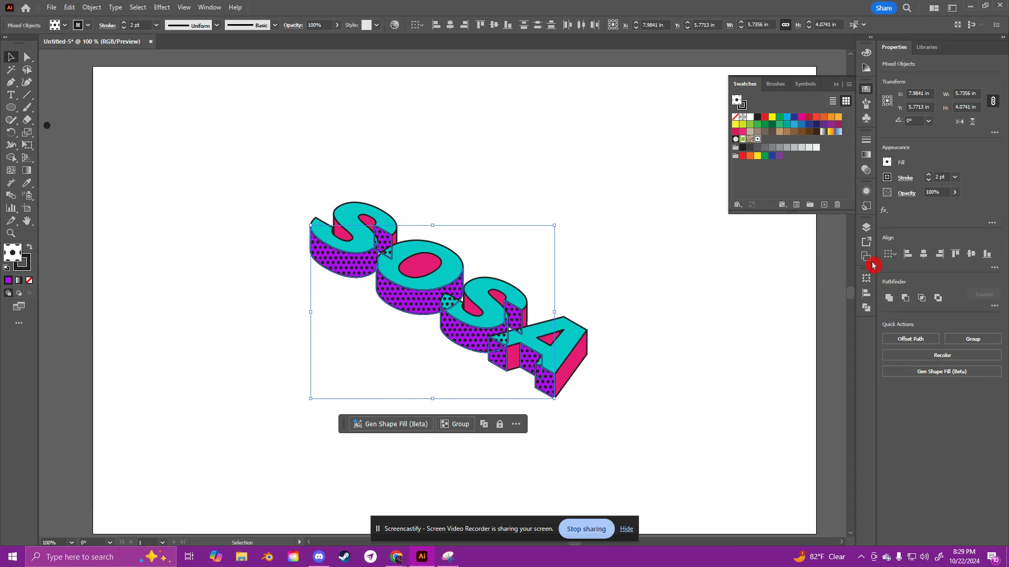
# Step: Move all the Polkadot copies in the layer stack to just below the A's teal face and pink inner face
pyautogui.click(866, 227)
pyautogui.click(762, 257)
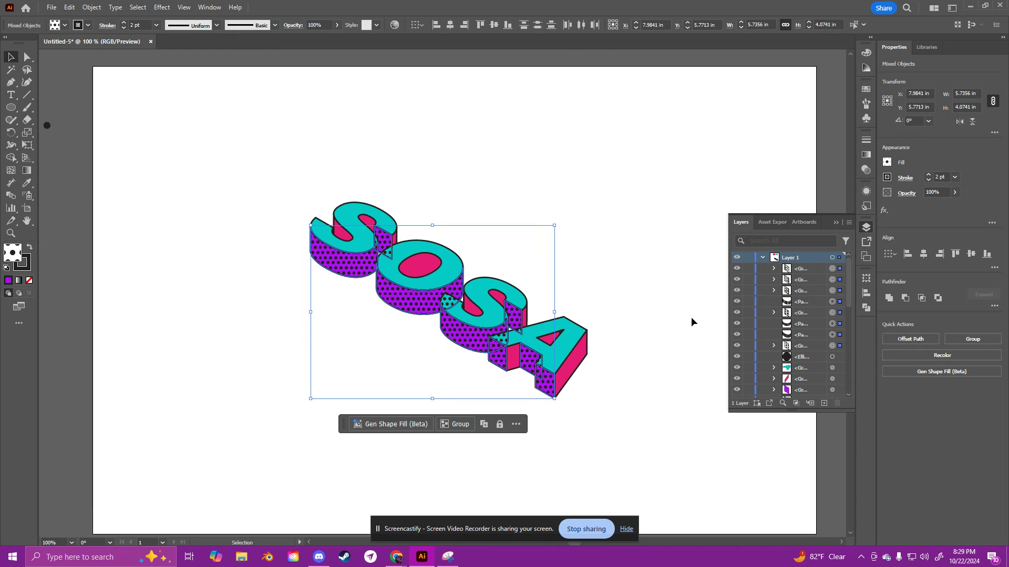
pyautogui.press('a')
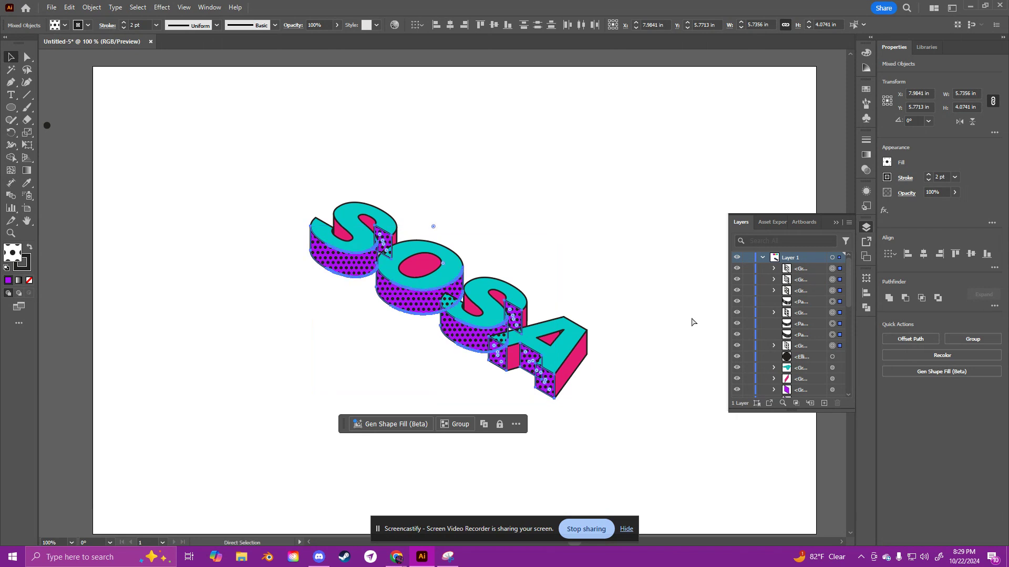
pyautogui.press('v')
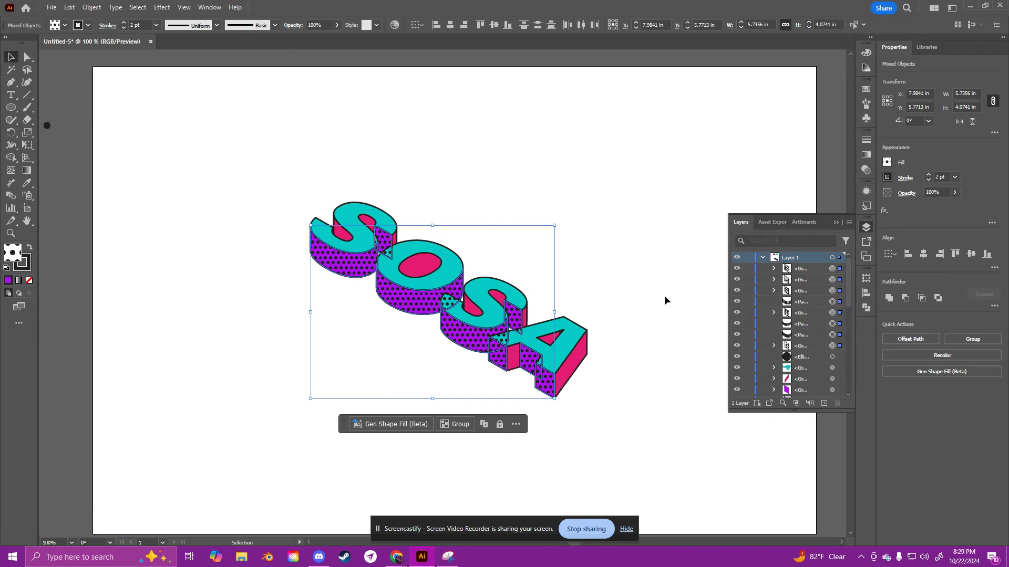
pyautogui.click(807, 270)
pyautogui.moveTo(806, 271)
pyautogui.mouseDown()
pyautogui.moveTo(802, 289)
pyautogui.moveTo(802, 270)
pyautogui.mouseUp()
pyautogui.keyDown('shift'); pyautogui.click(814, 345); pyautogui.keyUp('shift')
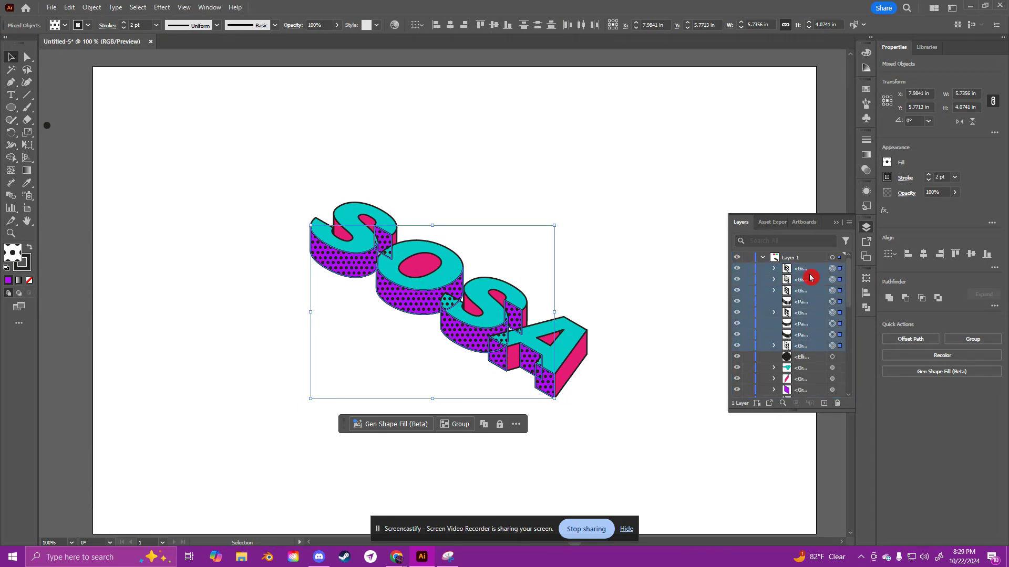
pyautogui.moveTo(806, 367); pyautogui.dragTo(808, 335)
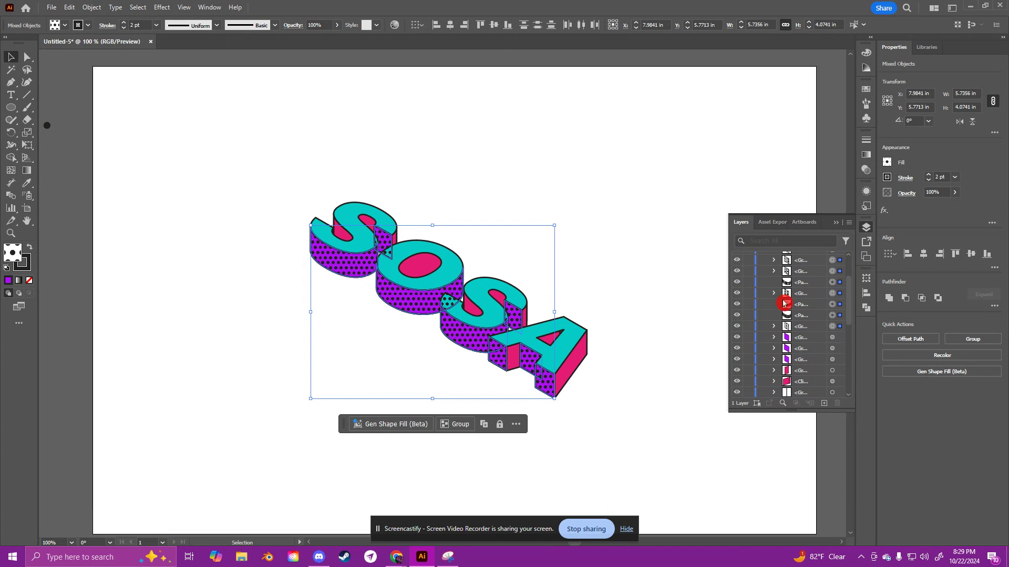
pyautogui.click(814, 326)
pyautogui.scroll(-3, 794, 339)
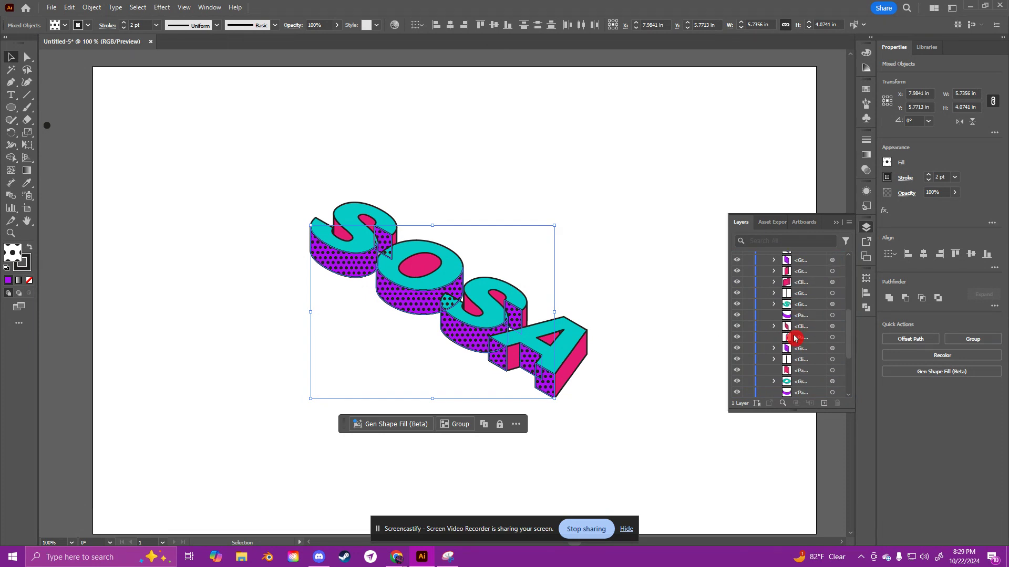
pyautogui.scroll(-3, 794, 339)
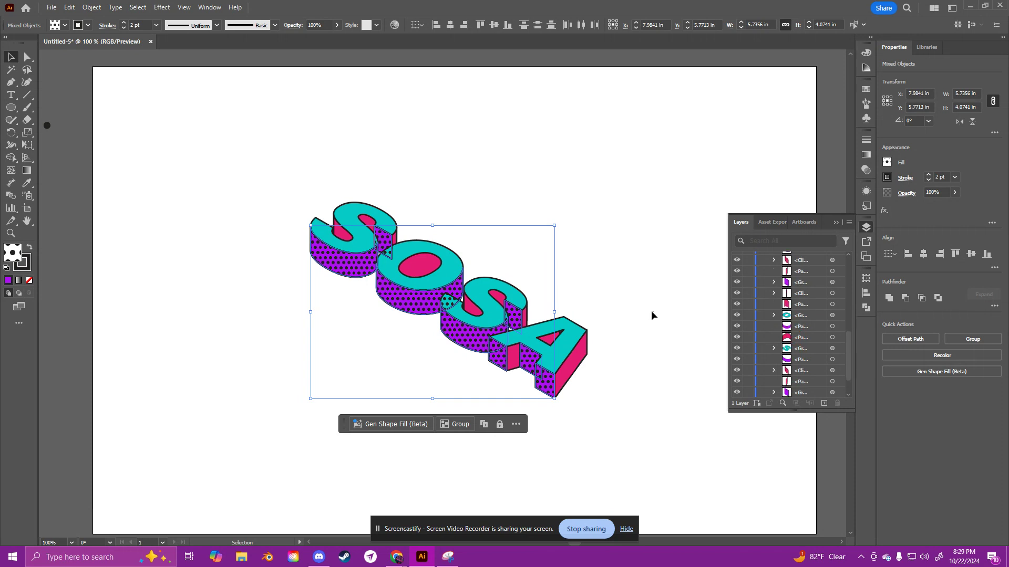
# Step: Send the Polkadot copy on the first S's short end face backward until it sits behind the O
pyautogui.click(629, 310)
pyautogui.click(383, 240)
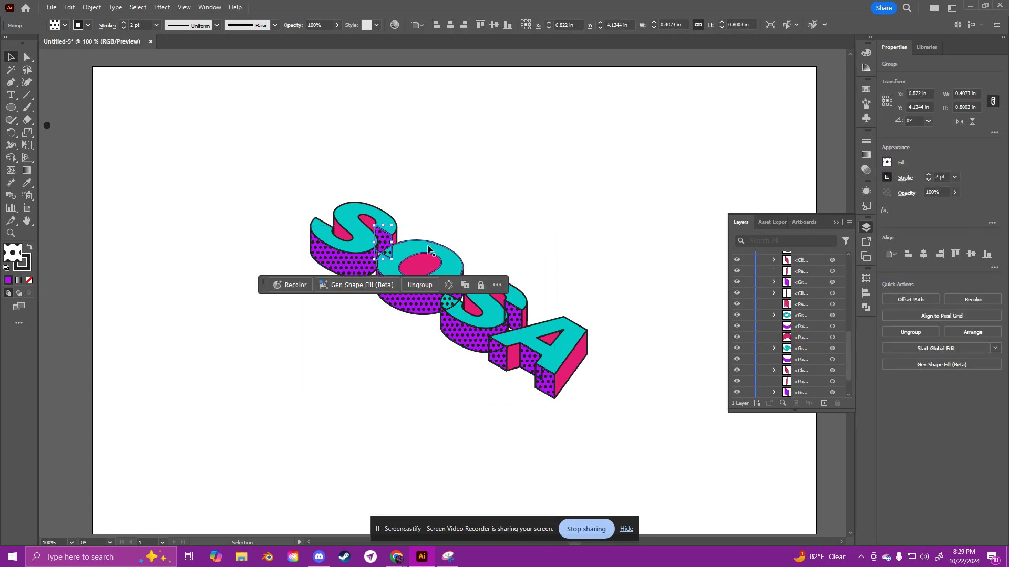
pyautogui.press('a')
pyautogui.press('v')
pyautogui.press('a')
pyautogui.press('v')
pyautogui.press('a')
pyautogui.press('v')
pyautogui.hotkey('ctrl', '[')
pyautogui.hotkey('ctrl', '[')
pyautogui.hotkey('ctrl', '[')
pyautogui.hotkey('ctrl', '[')
pyautogui.press('a')
pyautogui.press('v')
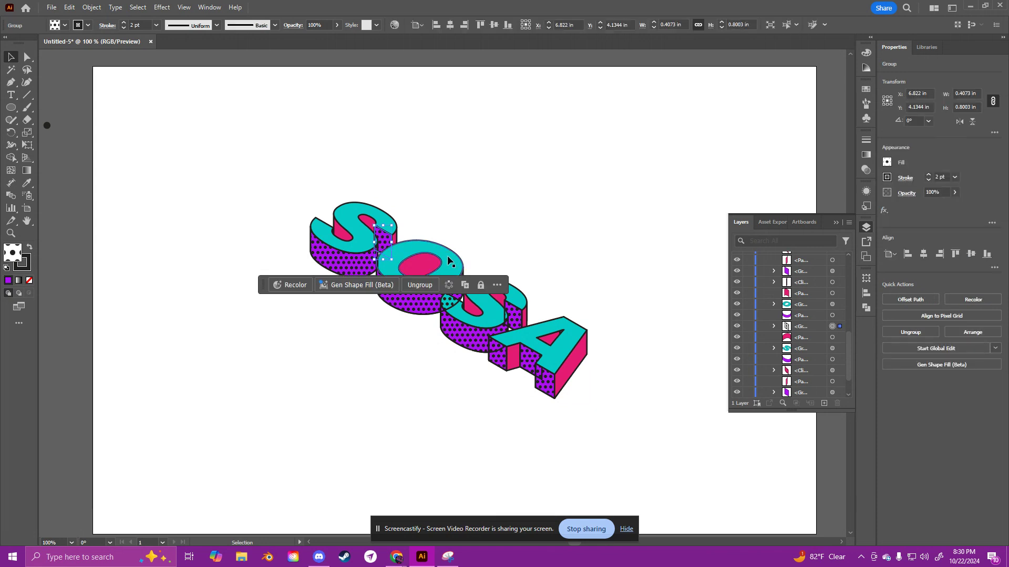
pyautogui.press('a')
pyautogui.hotkey('ctrl', '[')
pyautogui.hotkey('ctrl', '[')
pyautogui.hotkey('ctrl', '[')
pyautogui.press('v')
pyautogui.click(527, 216)
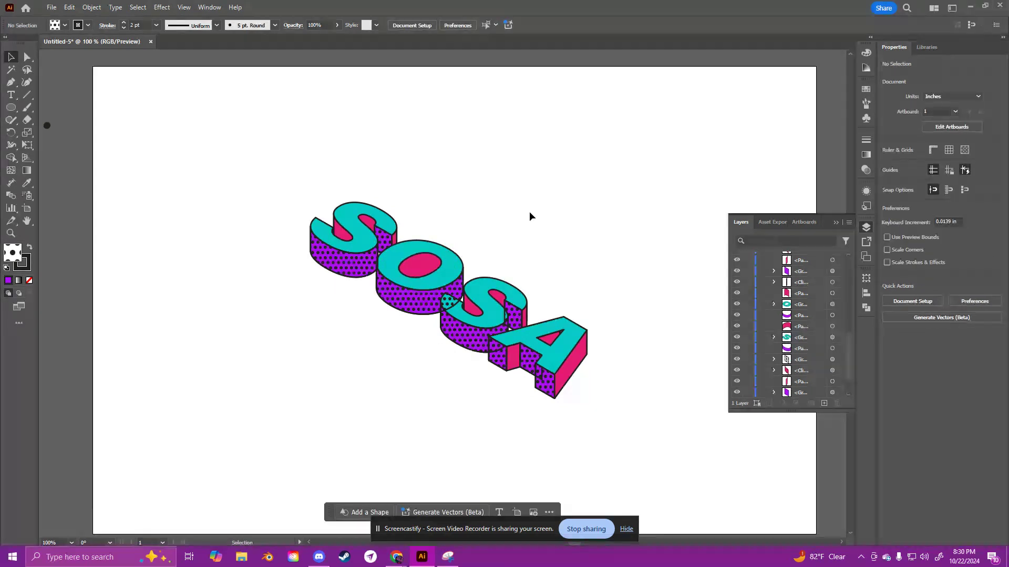
# Step: Send the O's Polkadot side copy backward behind the second S's teal face
pyautogui.click(464, 286)
pyautogui.press('a')
pyautogui.click(465, 288)
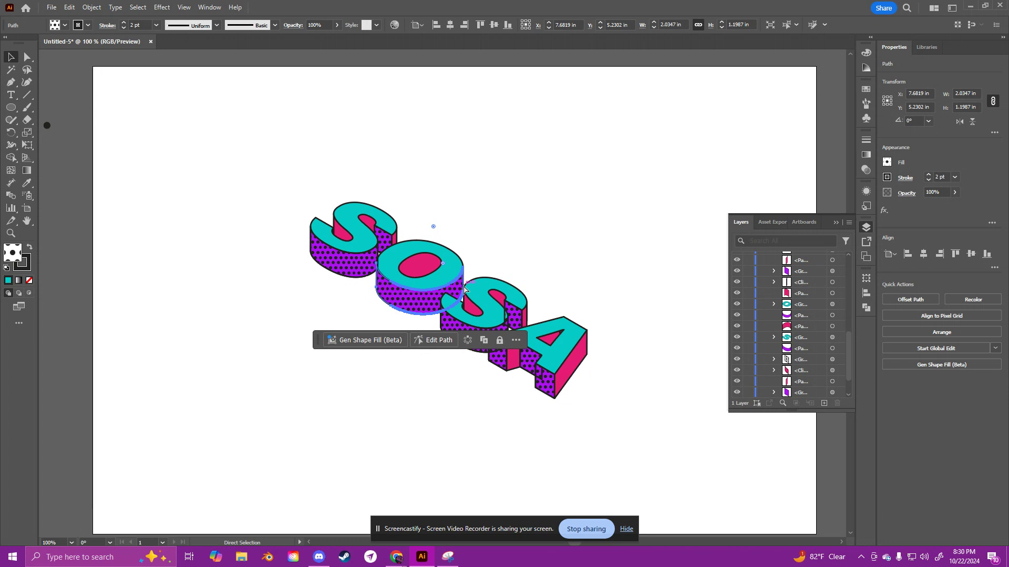
pyautogui.press('v')
pyautogui.click(536, 255)
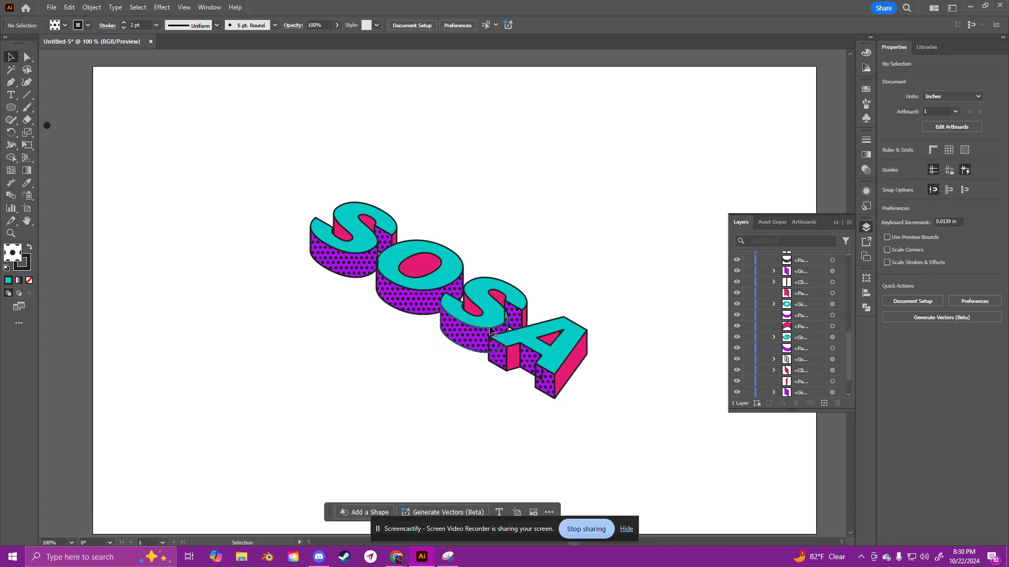
# Step: Send the Polkadot copy on the second S's short end face backward in the stacking order
pyautogui.click(515, 316)
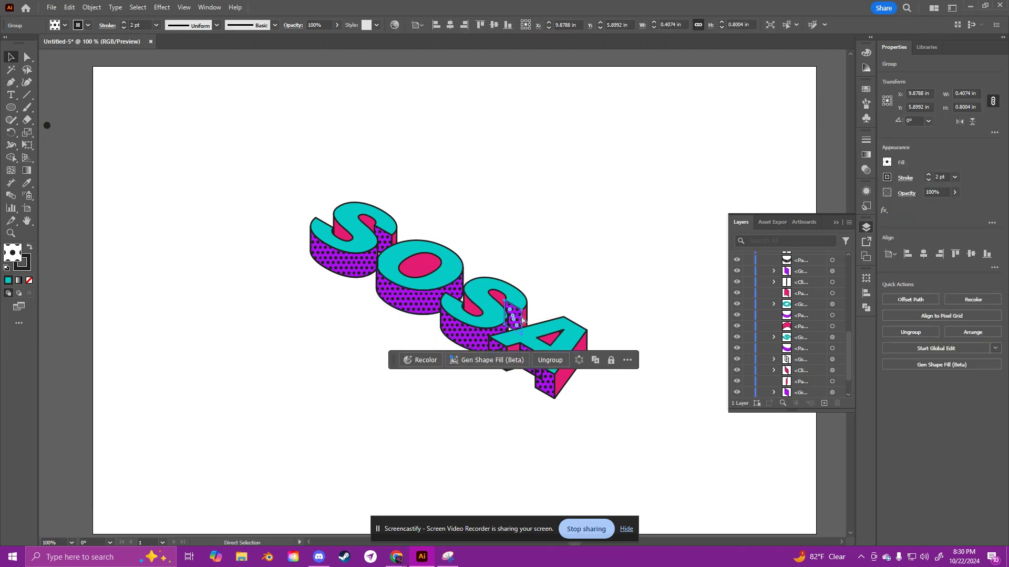
pyautogui.scroll(-1, 594, 310)
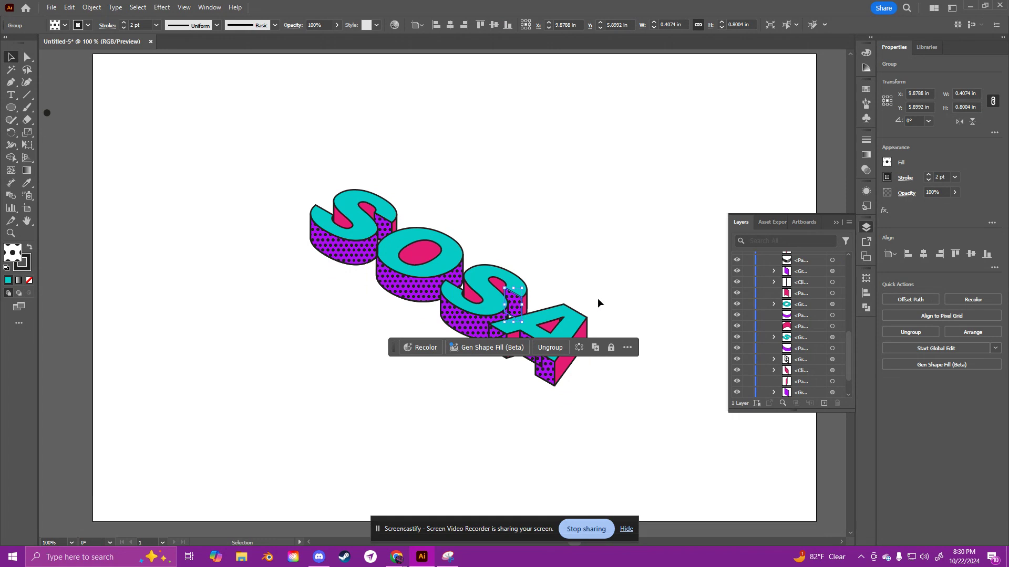
pyautogui.click(597, 316)
# Step: Try sending the second S's curved Polkadot side copy backward and undo the change
pyautogui.click(501, 344)
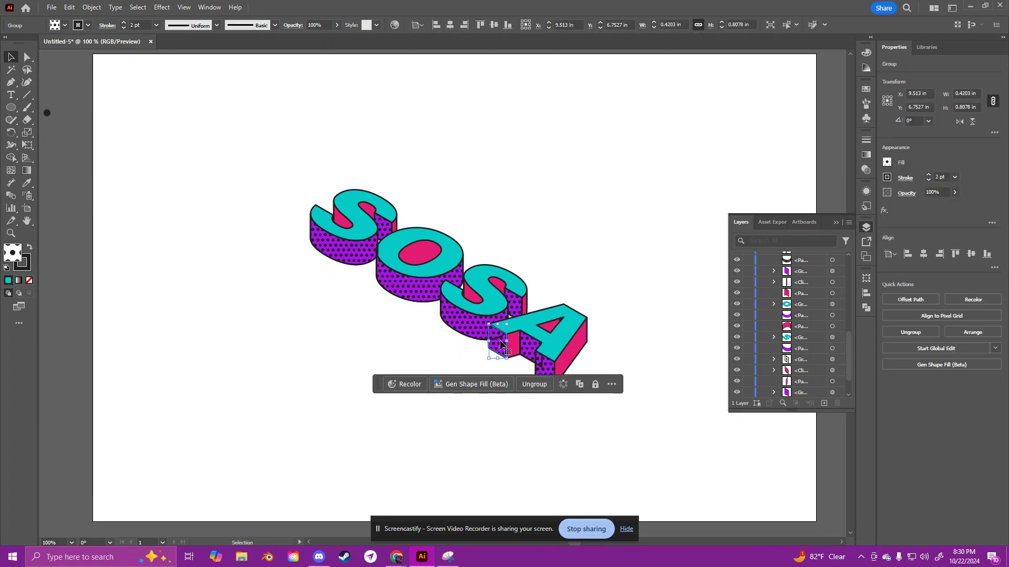
pyautogui.keyDown('ctrl'); pyautogui.click(480, 333); pyautogui.keyUp('ctrl')
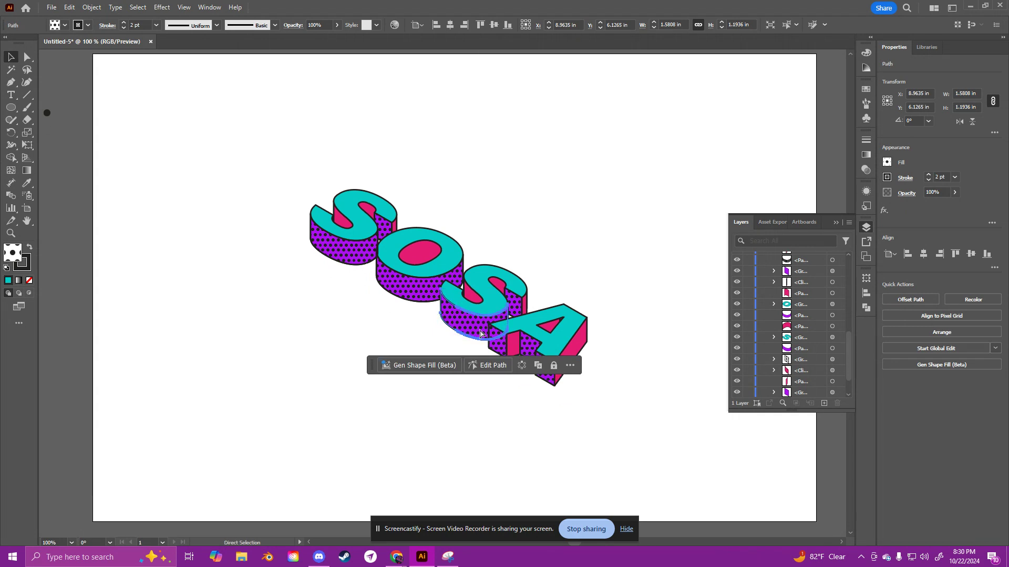
pyautogui.hotkey('ctrl', '[')
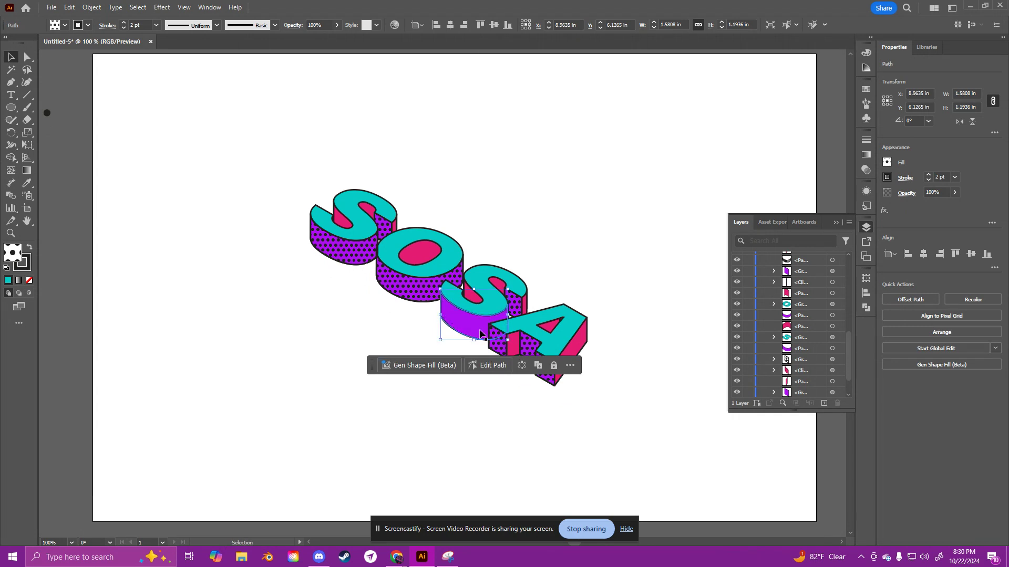
pyautogui.hotkey('ctrl', 'z')
pyautogui.click(650, 337)
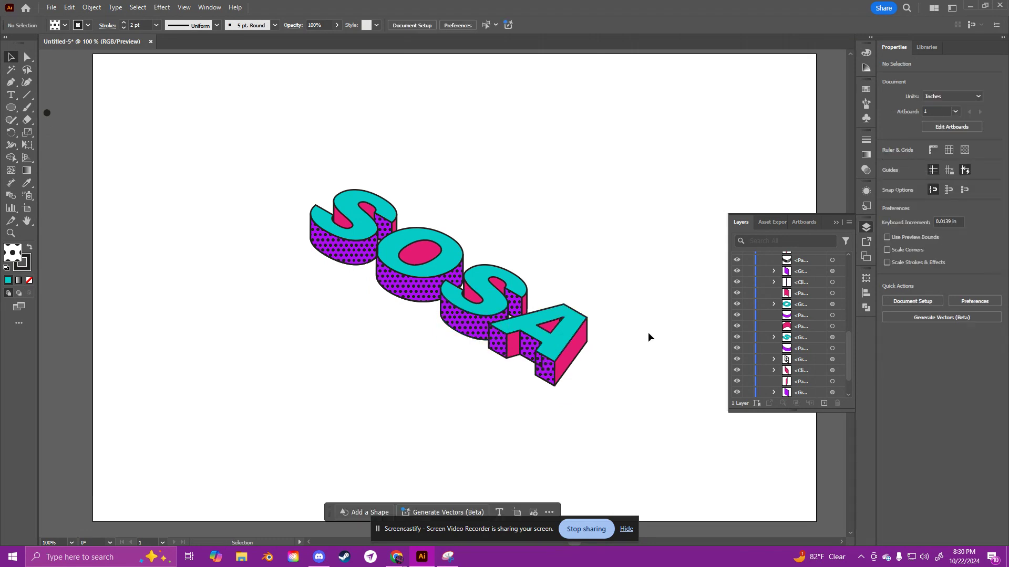
# Step: Send the Polkadot copy on the A's middle side face backward behind the side of its front leg
pyautogui.click(529, 355)
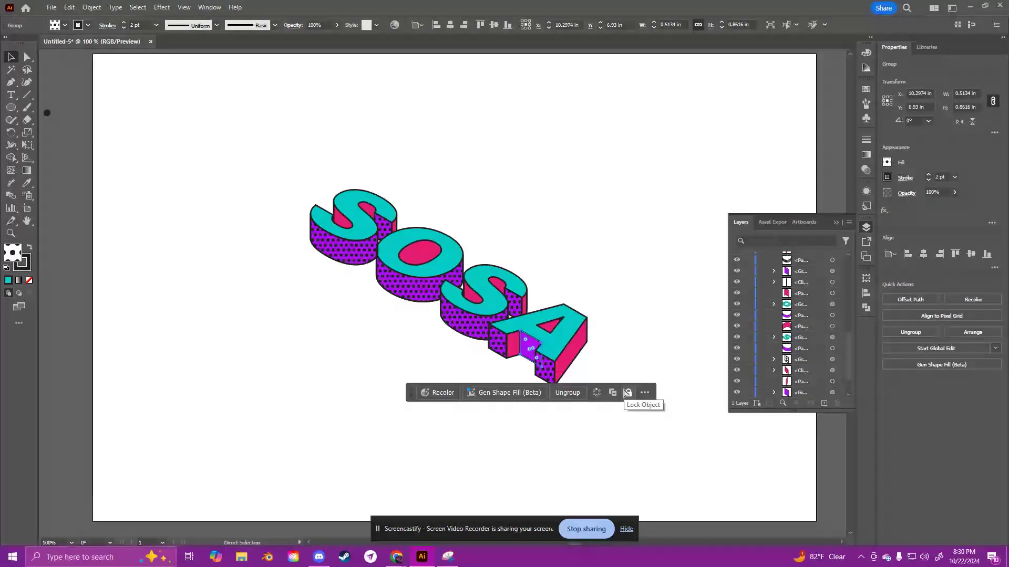
pyautogui.click(626, 393)
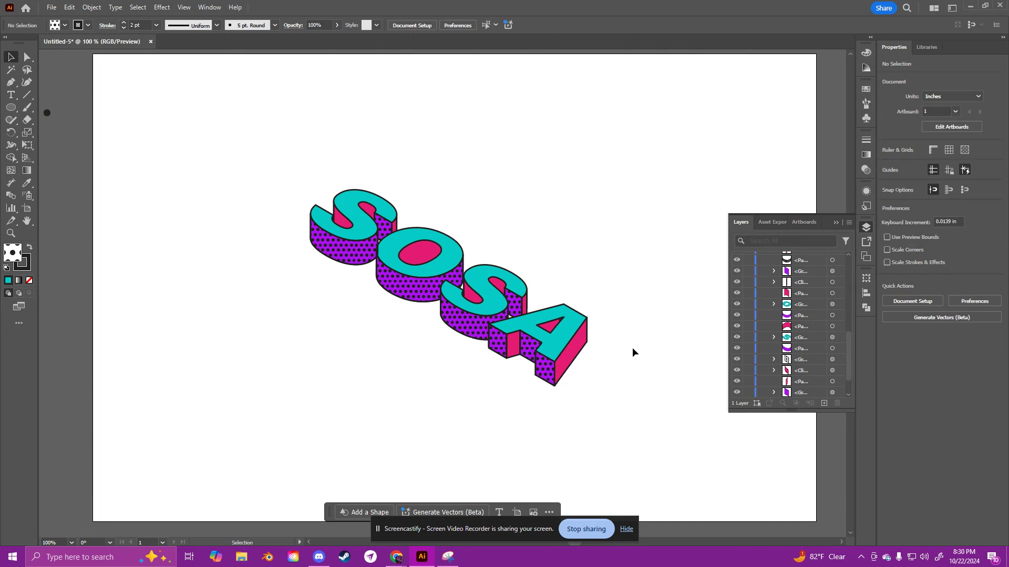
pyautogui.click(804, 368)
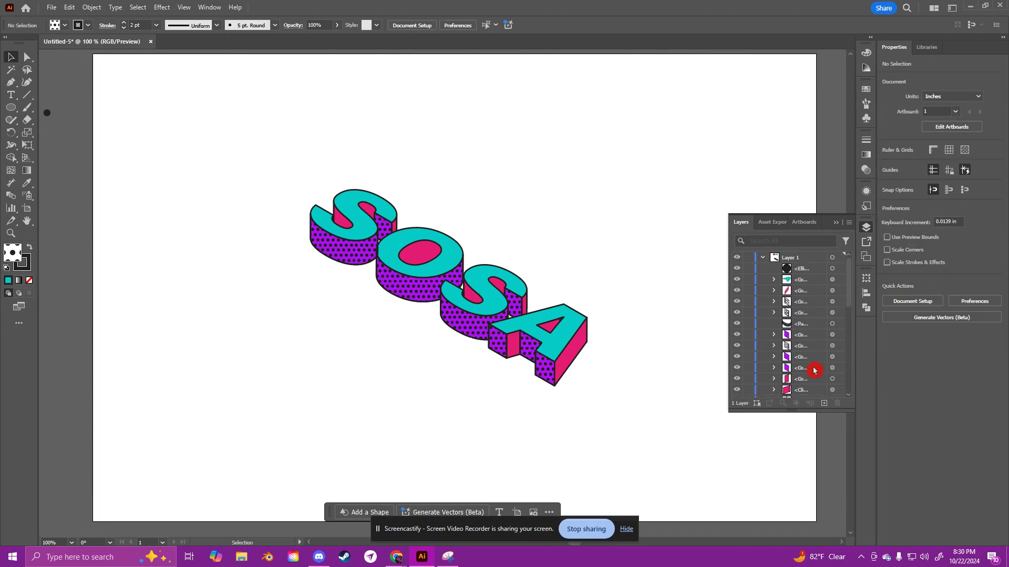
pyautogui.scroll(-1, 813, 370)
pyautogui.scroll(2, 813, 370)
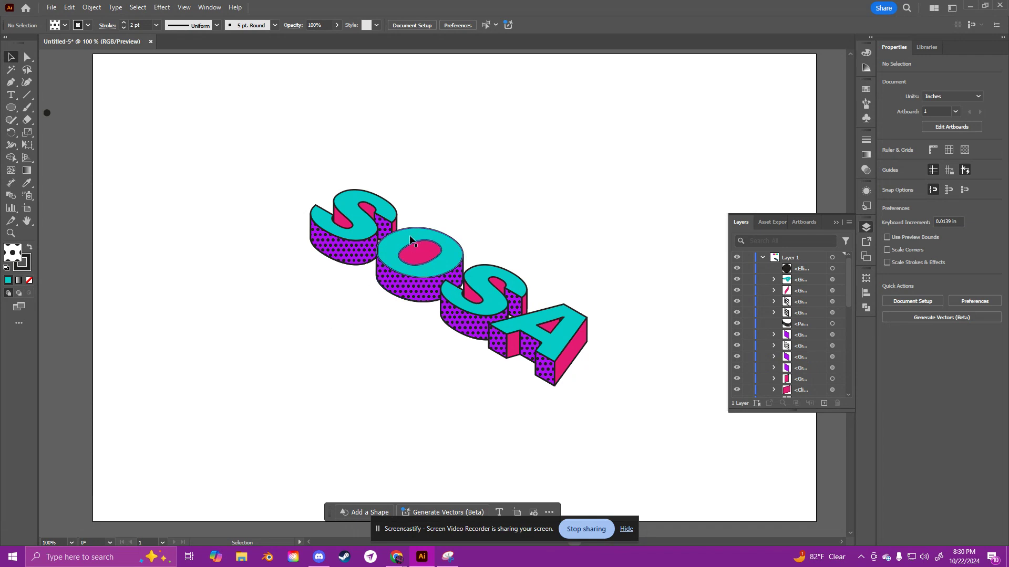
pyautogui.click(385, 257)
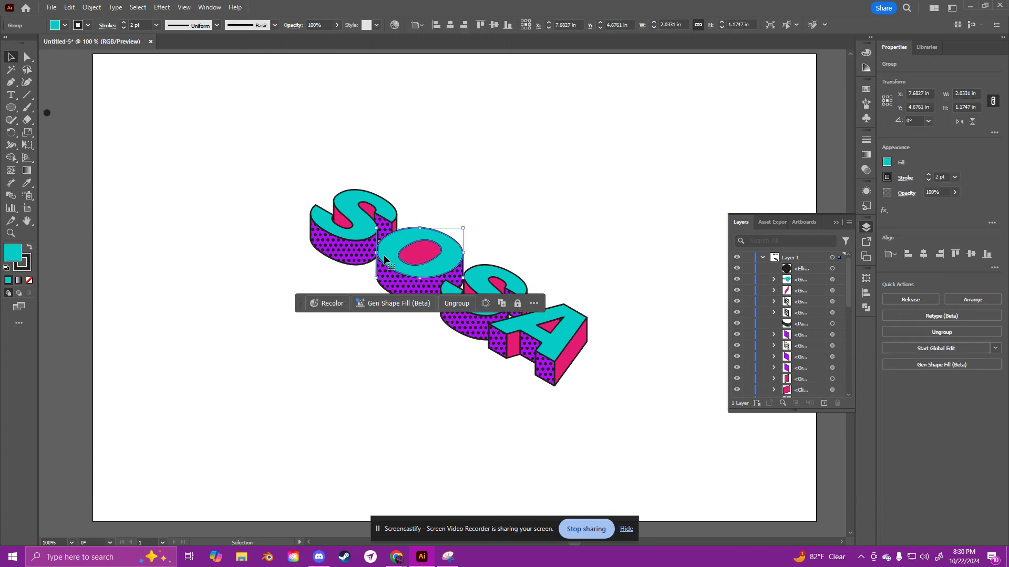
pyautogui.click(578, 177)
pyautogui.hotkey('ctrl', '-')
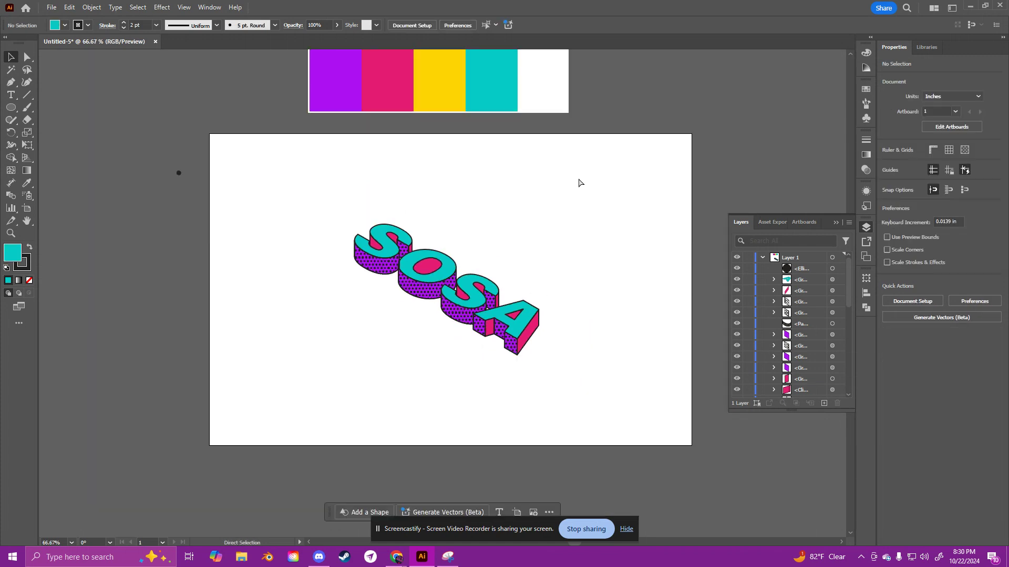
# Step: Send the Polkadot copy on the first S's curved front side backward in the stacking order
pyautogui.hotkey('ctrl', '+')
pyautogui.hotkey('ctrl', '+')
pyautogui.click(326, 223)
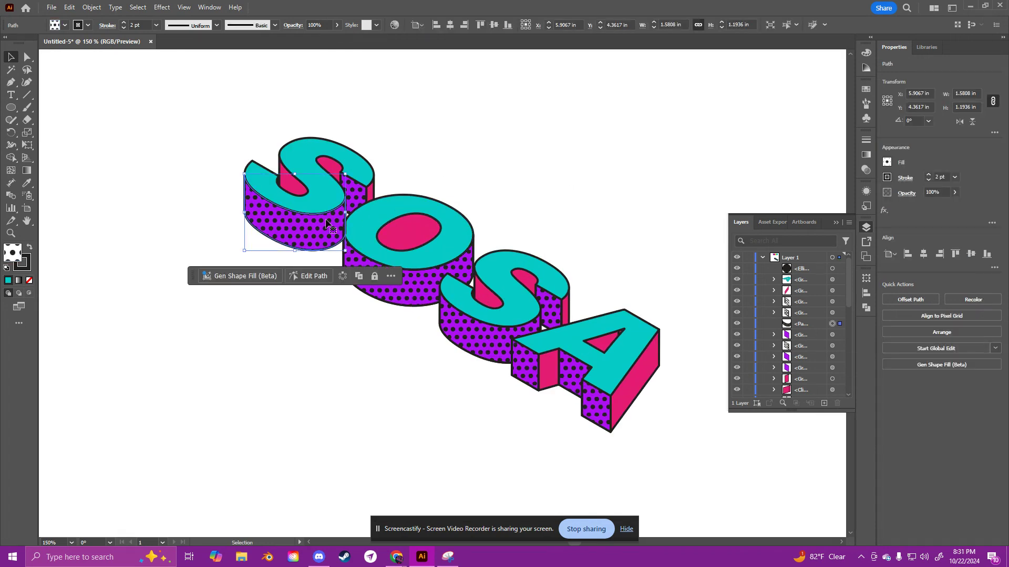
pyautogui.press('a')
pyautogui.hotkey('ctrl', '[')
pyautogui.hotkey('ctrl', '[')
pyautogui.hotkey('ctrl', '[')
pyautogui.hotkey('ctrl', '[')
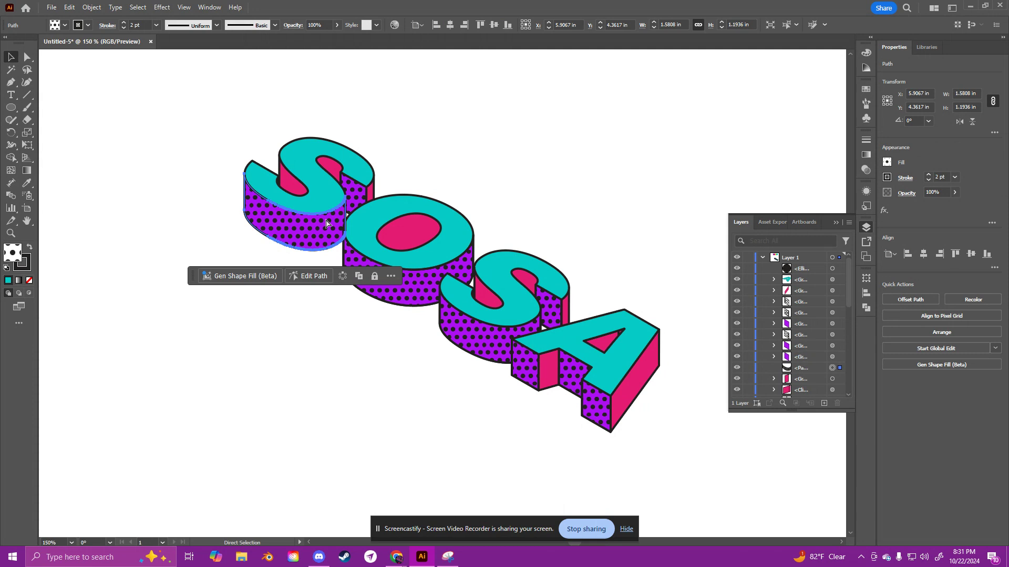
pyautogui.hotkey('ctrl', '[')
pyautogui.hotkey('ctrl', '[')
pyautogui.hotkey('ctrl', '[')
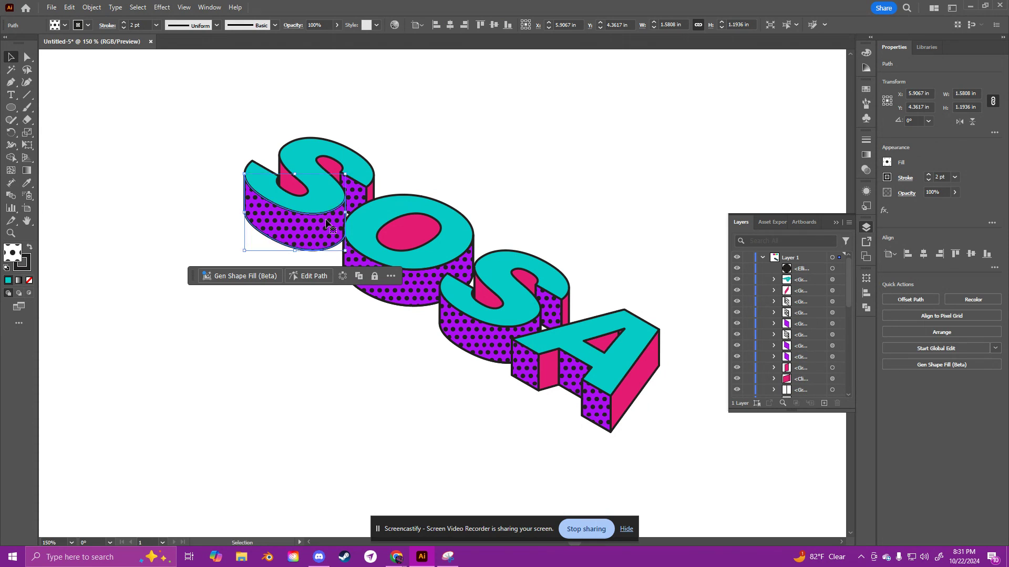
# Step: Rotate the whole SOSA lettering about 10.5° counterclockwise and shift it slightly left on the artboard
pyautogui.click(545, 187)
pyautogui.hotkey('ctrl', '-')
pyautogui.hotkey('ctrl', '-')
pyautogui.hotkey('ctrl', '-')
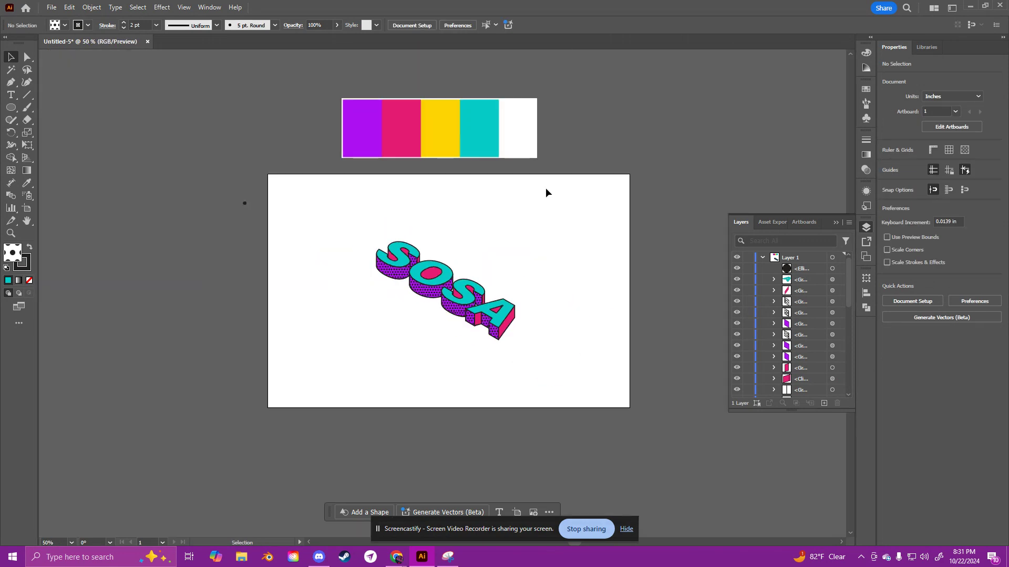
pyautogui.moveTo(352, 225); pyautogui.dragTo(529, 351)
pyautogui.click(566, 304)
pyautogui.moveTo(361, 232)
pyautogui.mouseDown()
pyautogui.moveTo(474, 338)
pyautogui.moveTo(505, 344)
pyautogui.moveTo(497, 310)
pyautogui.moveTo(568, 360)
pyautogui.mouseUp()
pyautogui.moveTo(568, 235); pyautogui.dragTo(550, 217)
pyautogui.moveTo(494, 322); pyautogui.dragTo(473, 317)
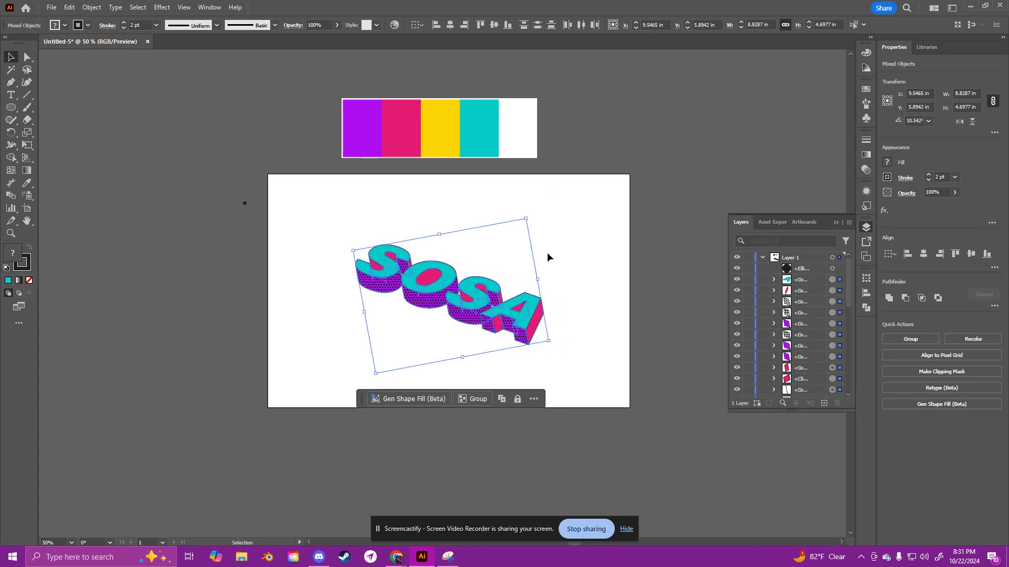
pyautogui.click(566, 266)
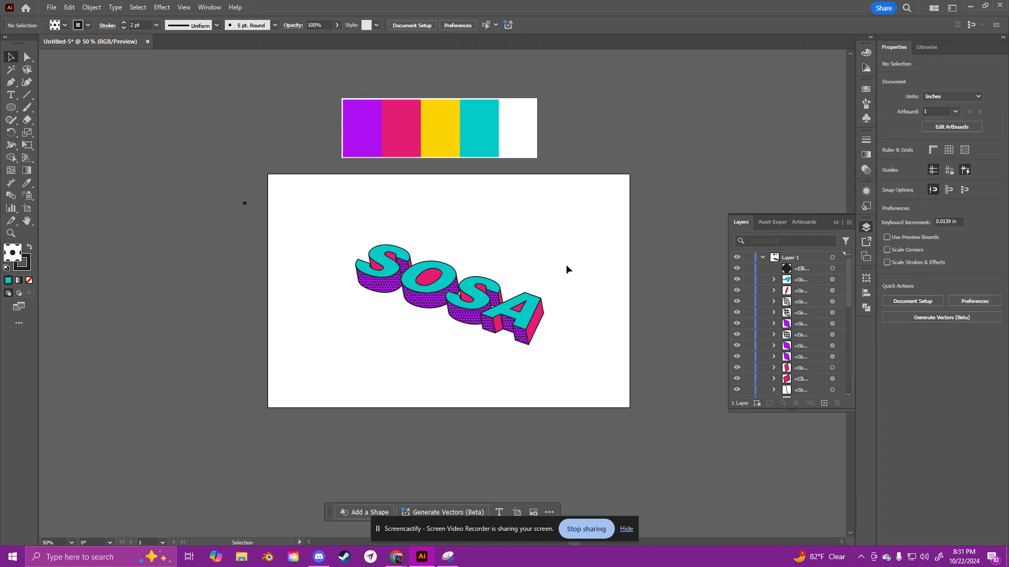
# Step: Add a new layer beneath Layer 1 and name it bg
pyautogui.click(764, 261)
pyautogui.click(824, 403)
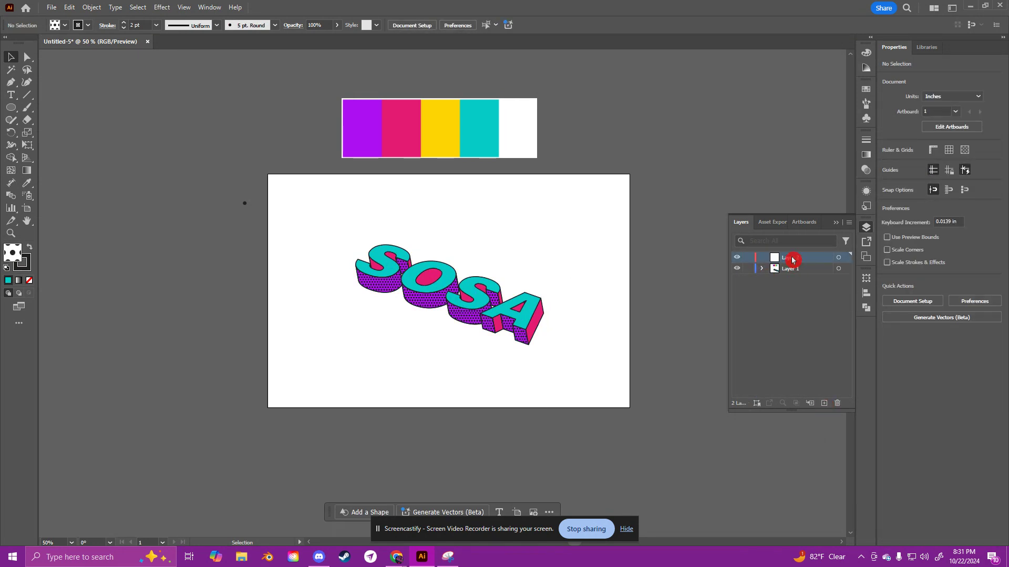
pyautogui.moveTo(793, 260)
pyautogui.mouseDown()
pyautogui.moveTo(730, 286)
pyautogui.moveTo(786, 272)
pyautogui.mouseUp()
pyautogui.doubleClick(788, 268)
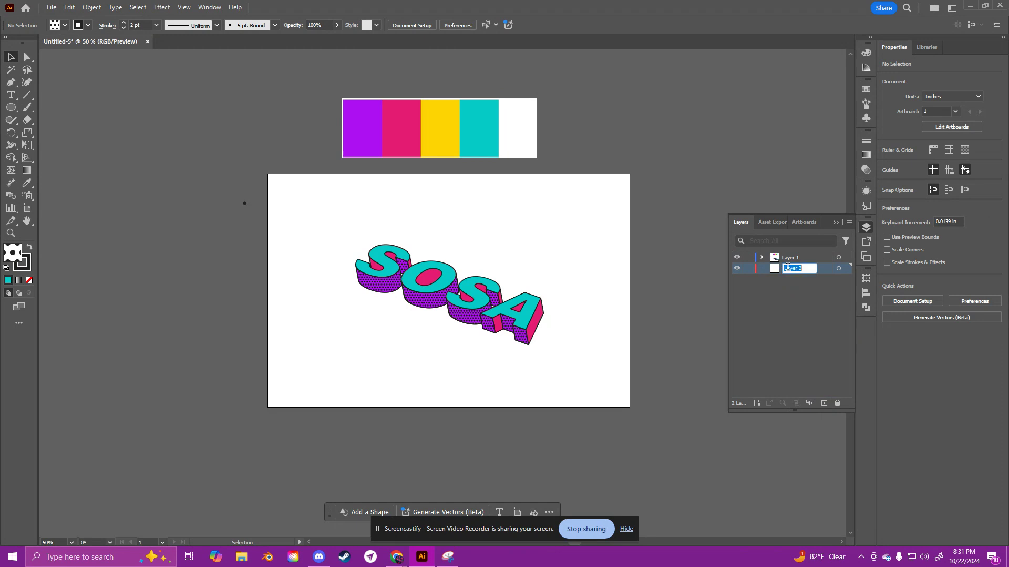
pyautogui.write('bg')
pyautogui.press('Return')
# Step: Cover the artboard with a rectangle in the palette's yellow without a stroke on the bg layer, and lock that layer
pyautogui.moveTo(13, 107); pyautogui.dragTo(55, 109)
pyautogui.click(22, 130)
pyautogui.click(26, 183)
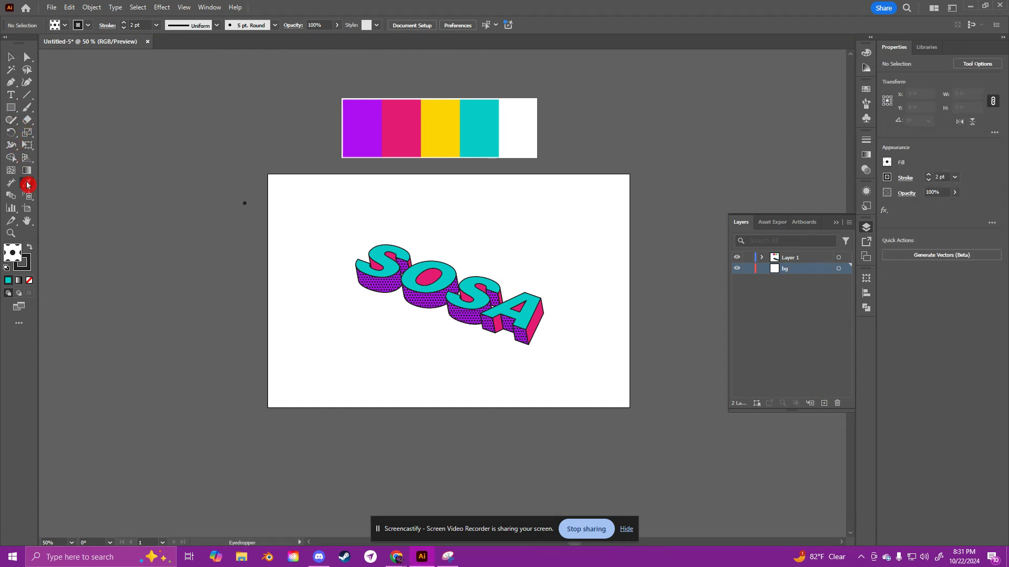
pyautogui.click(441, 125)
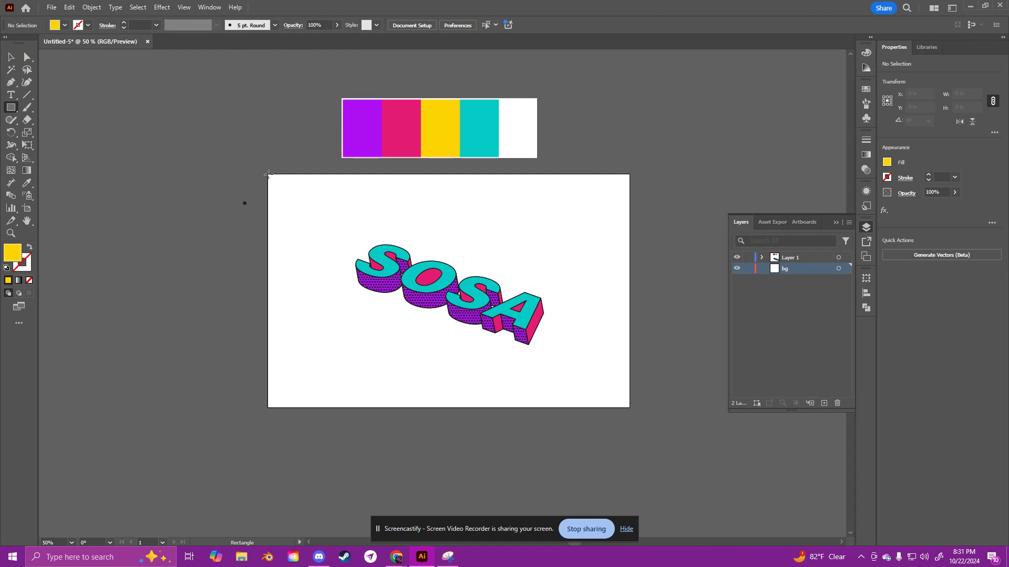
pyautogui.moveTo(268, 175); pyautogui.dragTo(630, 408)
pyautogui.click(748, 268)
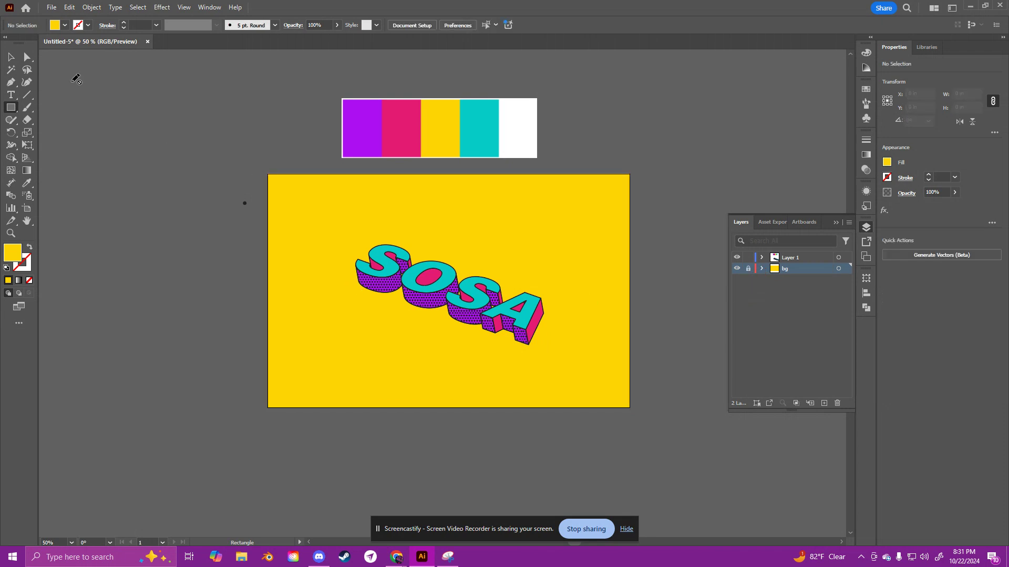
# Step: Copy the teal front faces of all four SOSA letters together
pyautogui.click(11, 57)
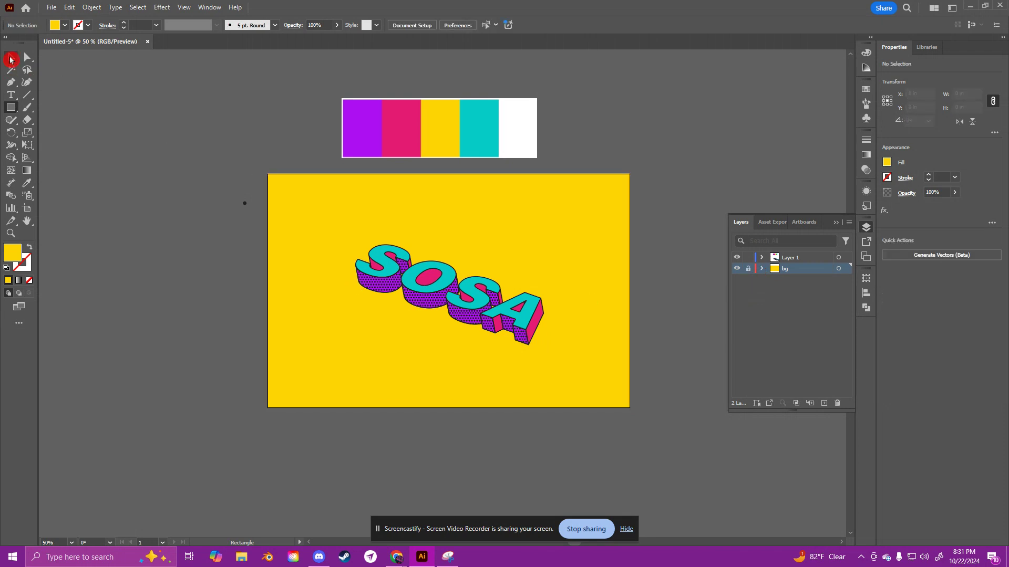
pyautogui.click(381, 257)
pyautogui.keyDown('shift'); pyautogui.click(446, 271); pyautogui.keyUp('shift')
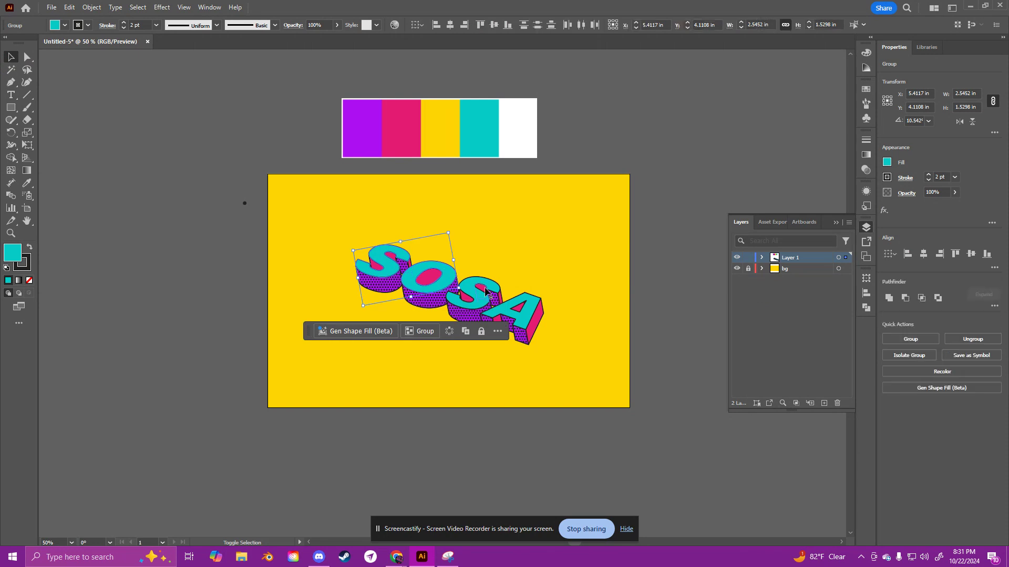
pyautogui.keyDown('shift'); pyautogui.click(475, 292); pyautogui.keyUp('shift')
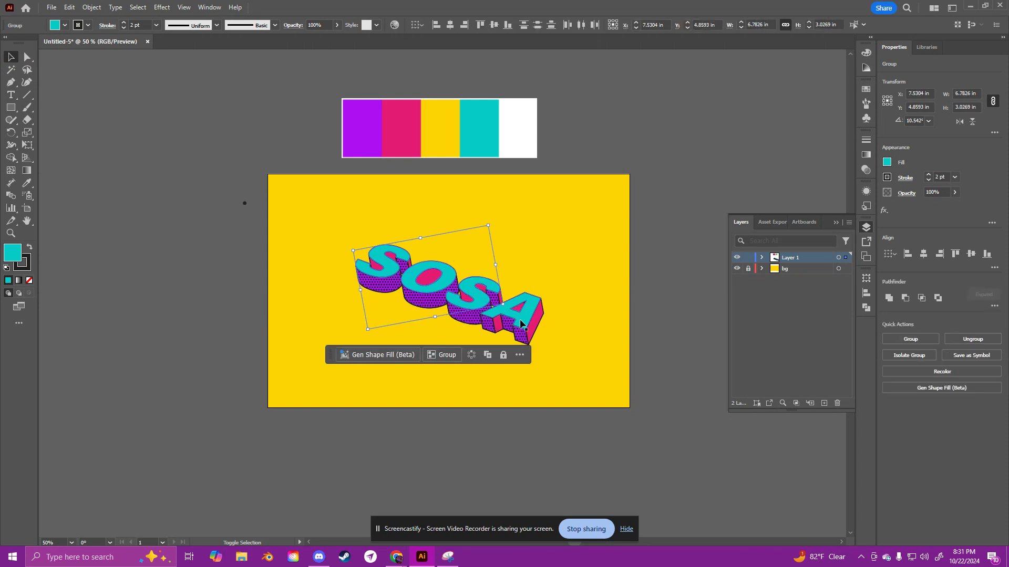
pyautogui.keyDown('shift'); pyautogui.click(520, 324); pyautogui.keyUp('shift')
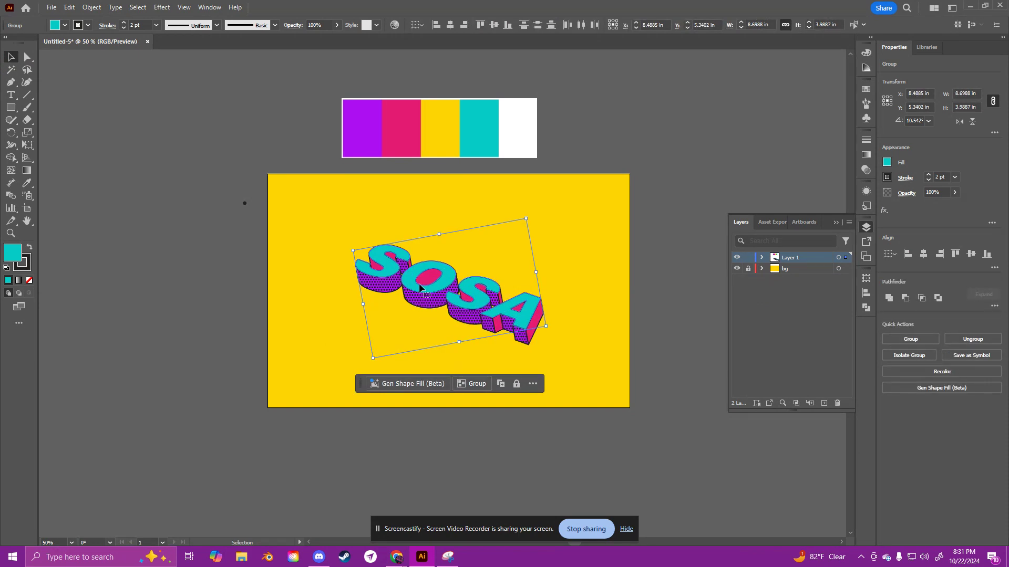
pyautogui.click(69, 8)
pyautogui.click(105, 59)
# Step: Paste the copied teal faces in front of the originals and group the pasted copies
pyautogui.click(68, 5)
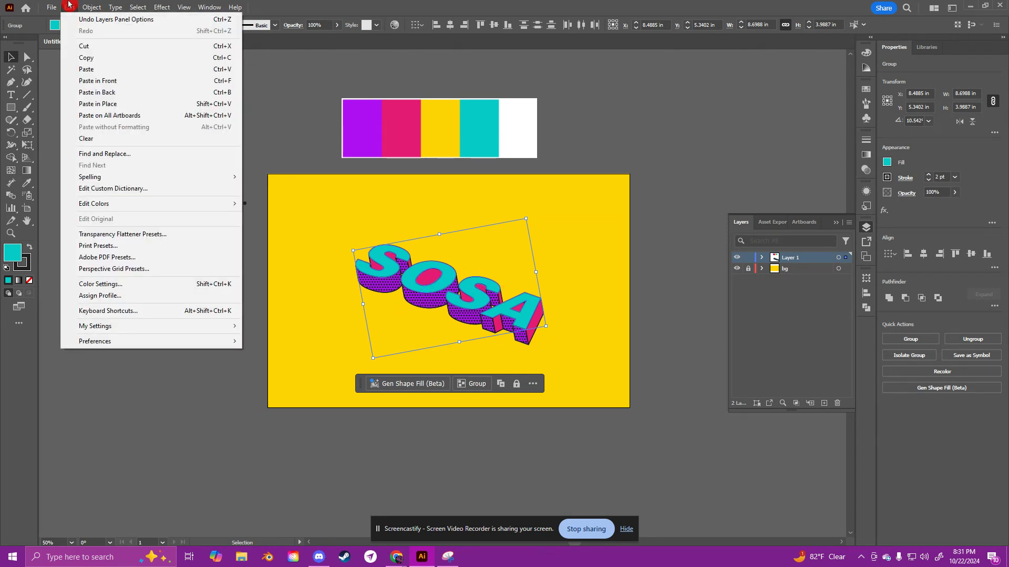
pyautogui.click(149, 84)
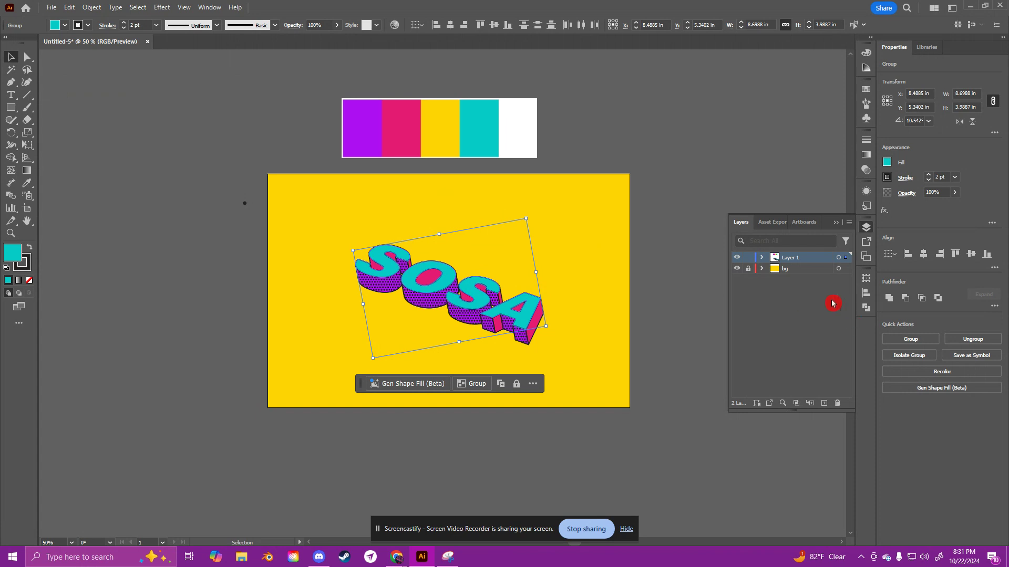
pyautogui.click(761, 257)
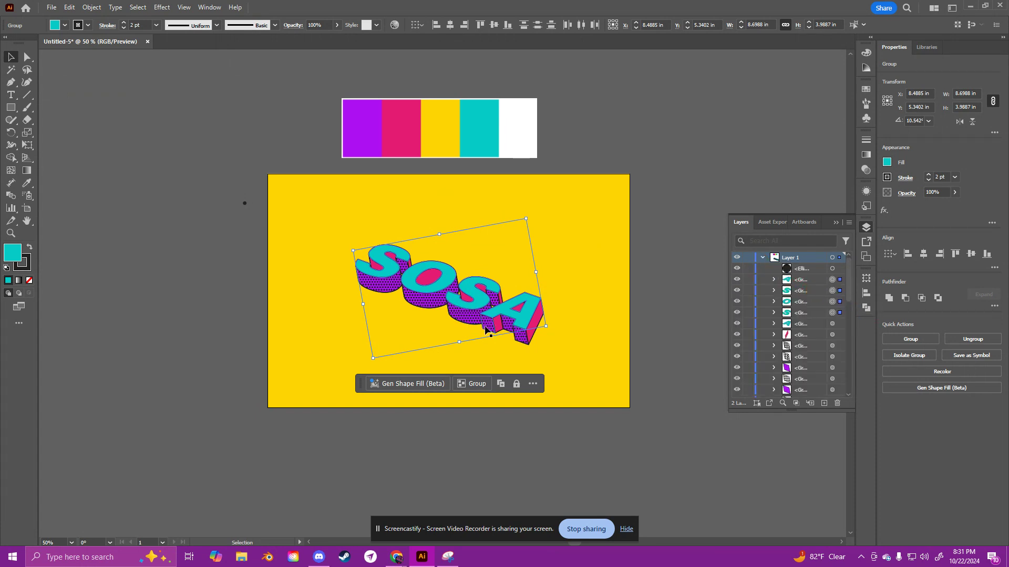
pyautogui.click(476, 384)
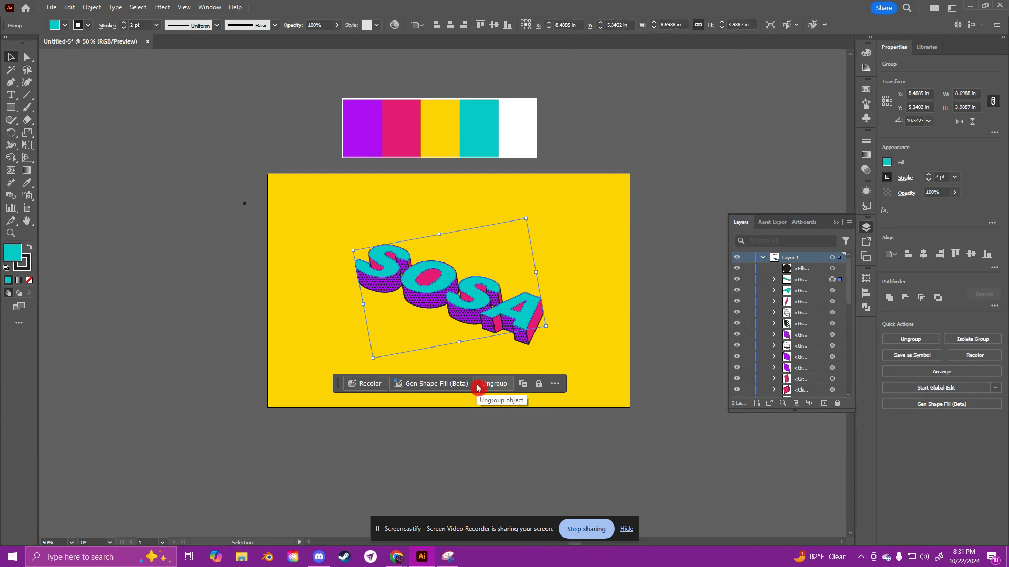
# Step: Fill the grouped face copies with black (000000) and remove their stroke
pyautogui.click(55, 26)
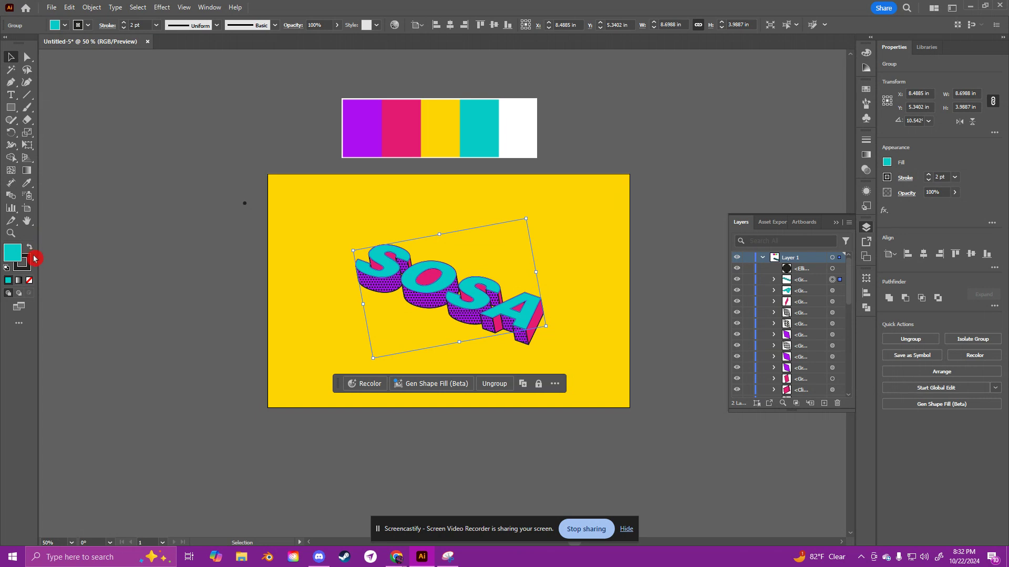
pyautogui.doubleClick(14, 256)
pyautogui.moveTo(476, 304); pyautogui.dragTo(467, 323)
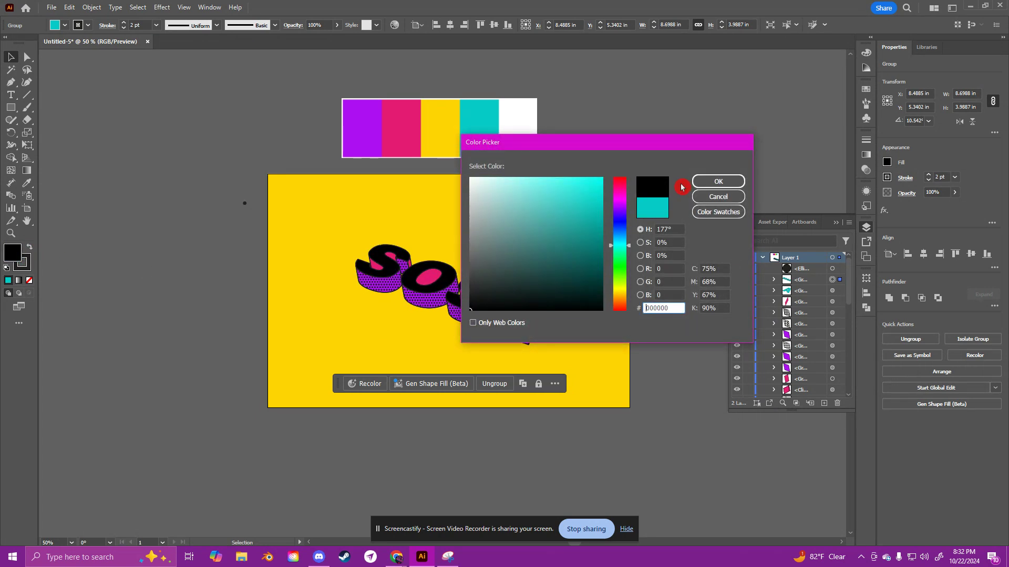
pyautogui.click(699, 185)
pyautogui.click(30, 270)
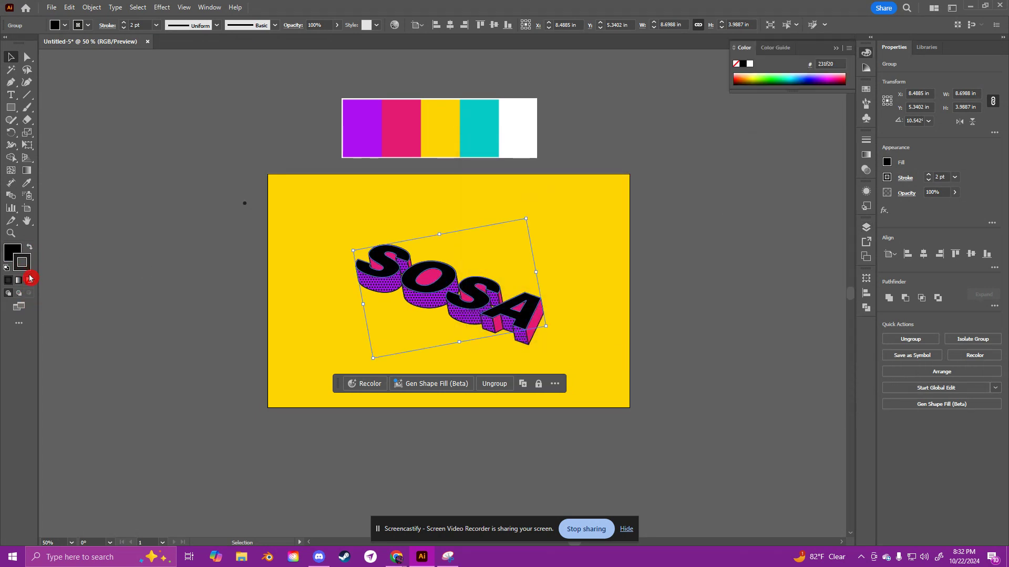
pyautogui.click(29, 280)
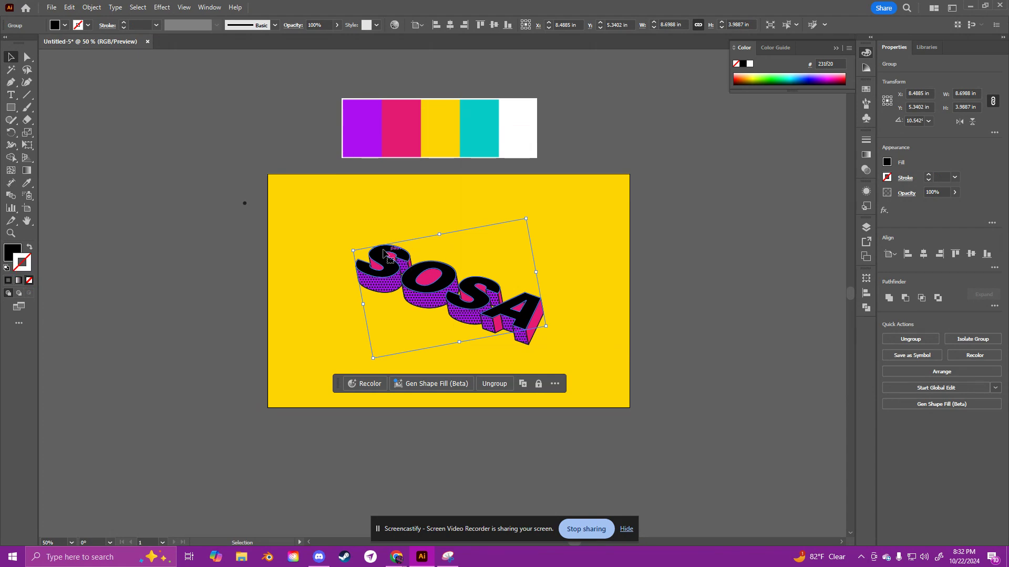
# Step: Paste a copy of the black face group in back and offset it about 0.3 in left and 0.16 in down
pyautogui.click(74, 9)
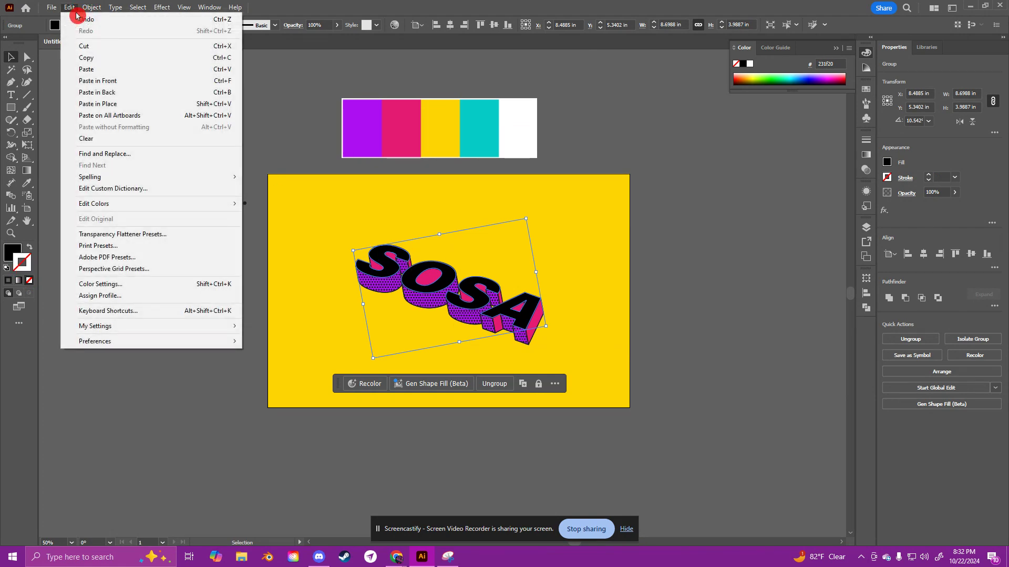
pyautogui.click(97, 58)
pyautogui.click(72, 8)
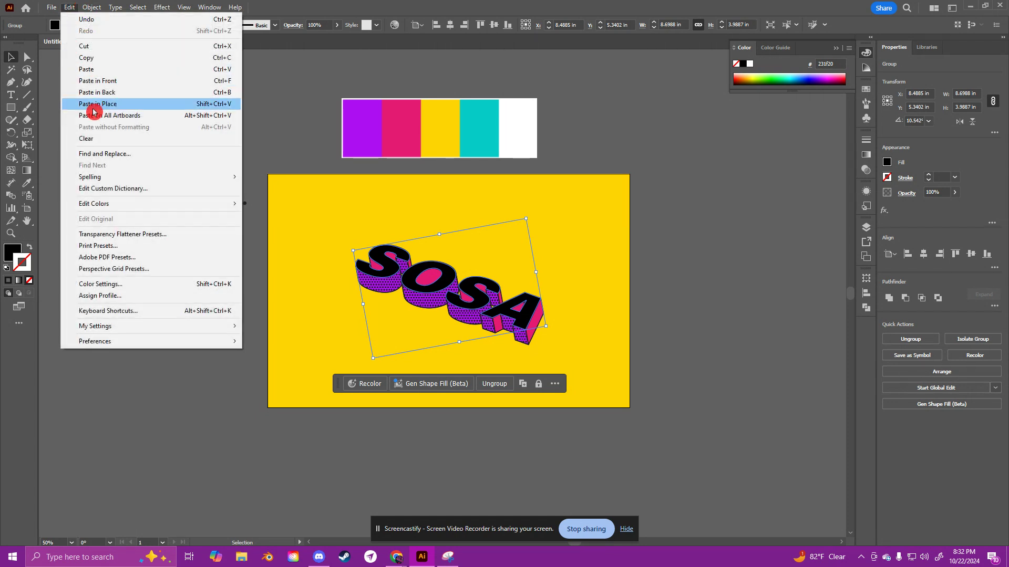
pyautogui.click(92, 98)
pyautogui.moveTo(410, 285); pyautogui.dragTo(404, 287)
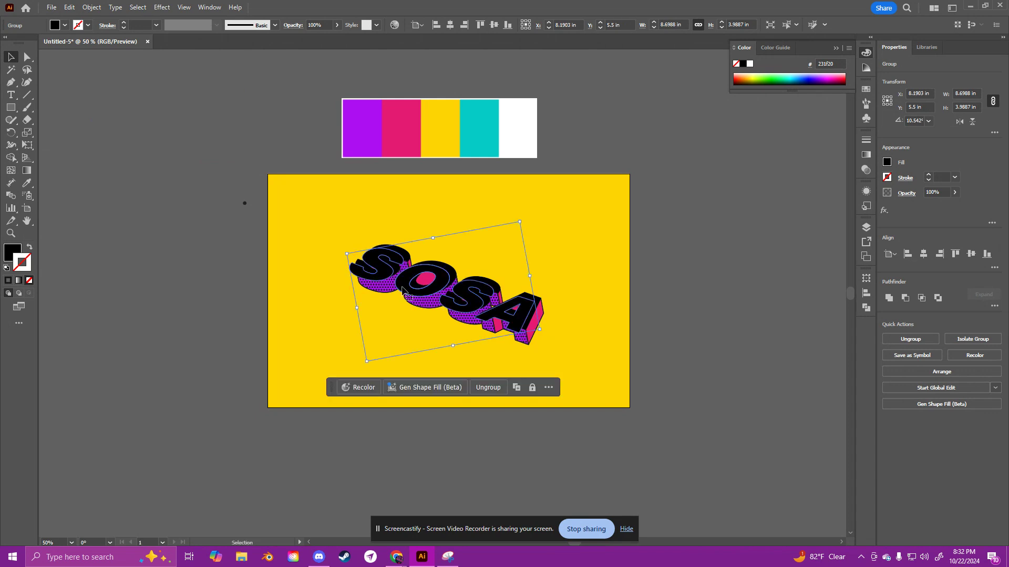
pyautogui.hotkey('ctrl', '1')
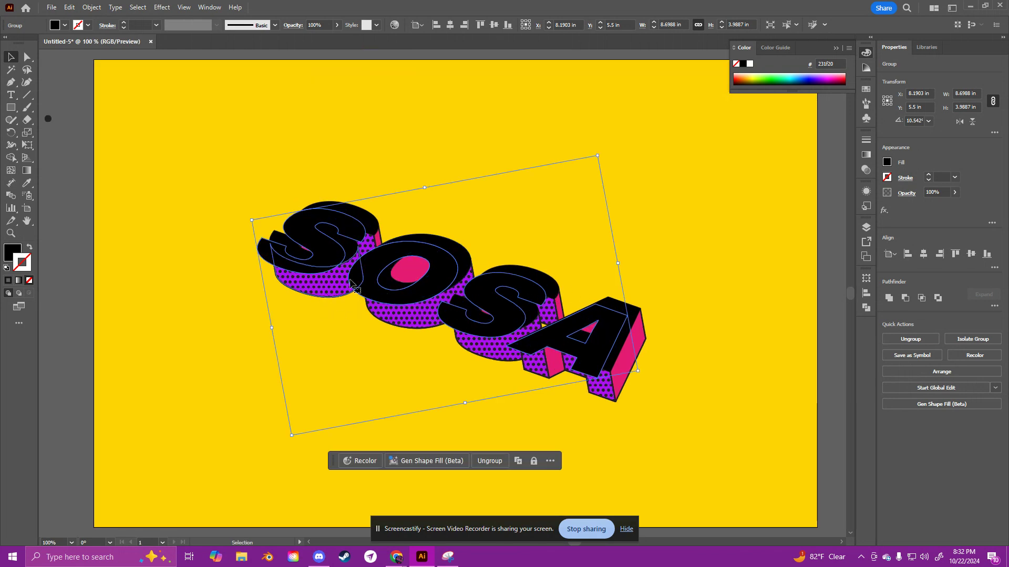
pyautogui.moveTo(361, 285)
pyautogui.mouseDown()
pyautogui.moveTo(350, 282)
pyautogui.moveTo(359, 286)
pyautogui.mouseUp()
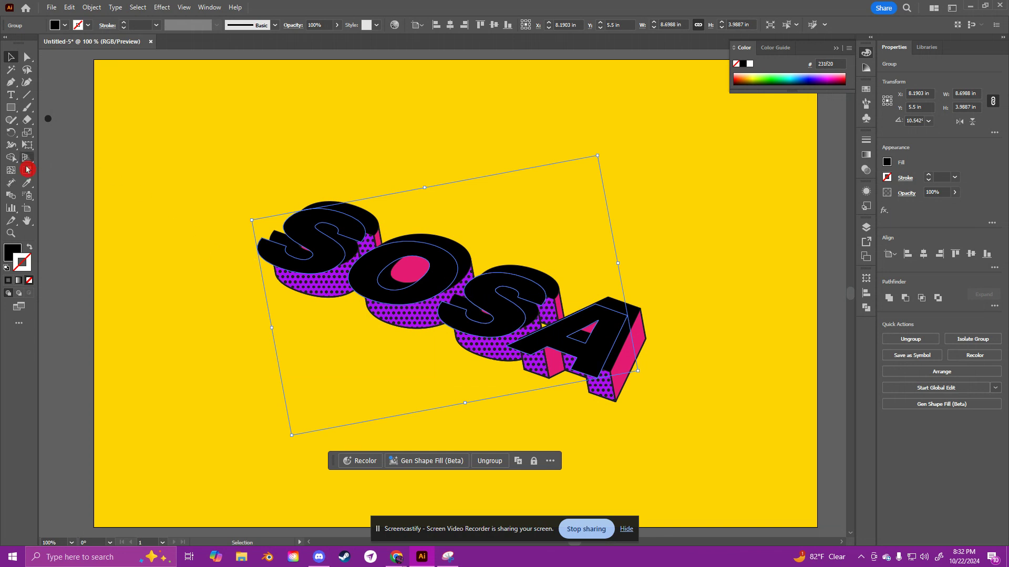
# Step: Blend the black face group with its offset copy using the Blend tool
pyautogui.click(13, 196)
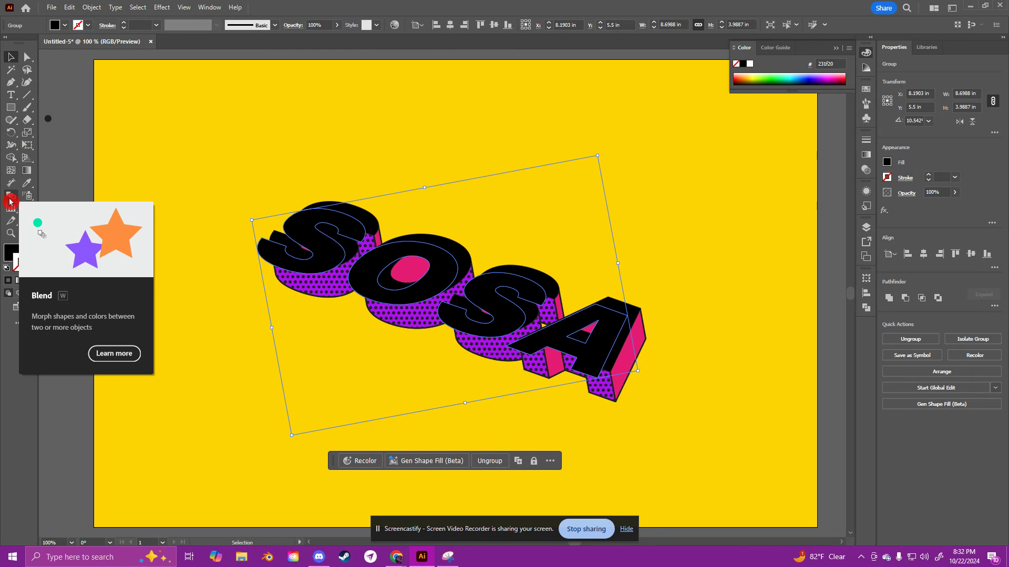
pyautogui.click(12, 197)
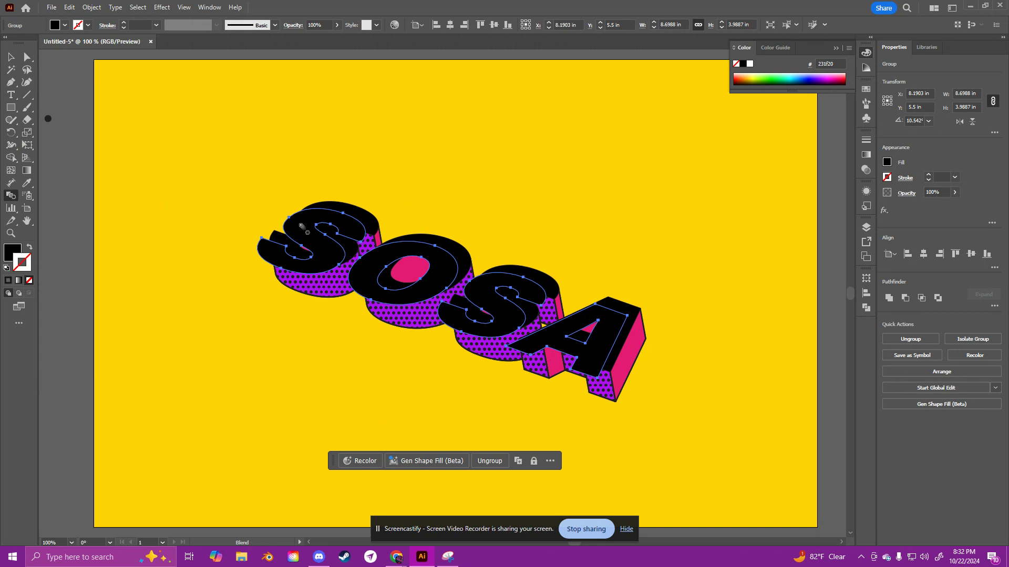
pyautogui.click(362, 215)
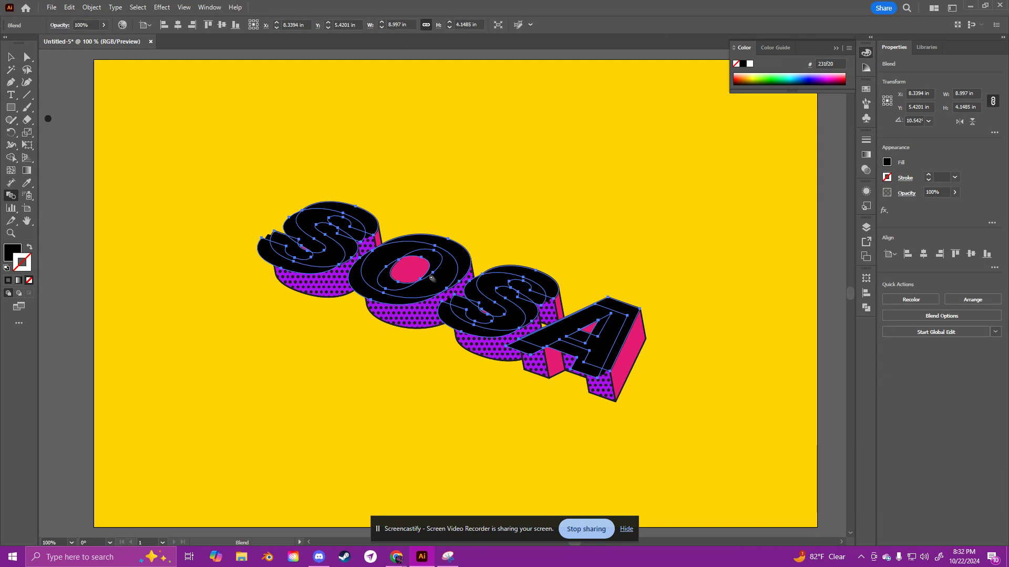
# Step: Set the black blend's spacing to Specified Steps with 150 steps, keeping the Align to Page orientation
pyautogui.click(11, 197)
pyautogui.doubleClick(10, 197)
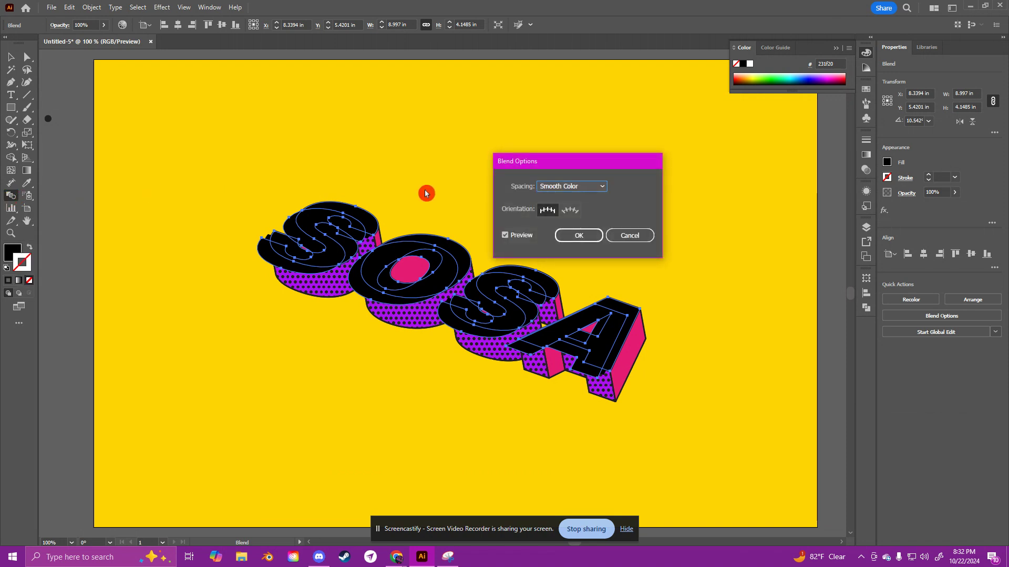
pyautogui.click(568, 187)
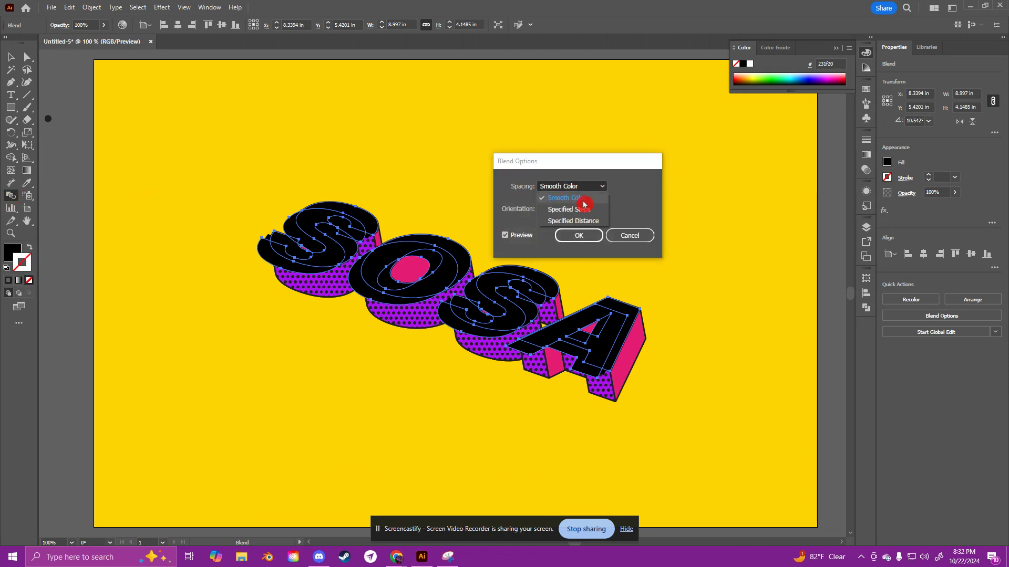
pyautogui.click(578, 209)
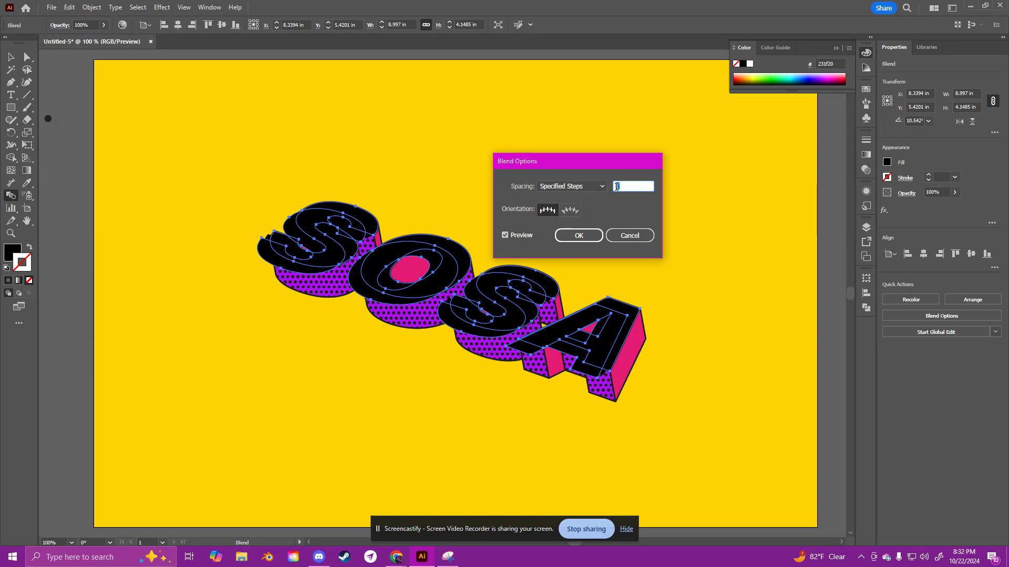
pyautogui.click(602, 191)
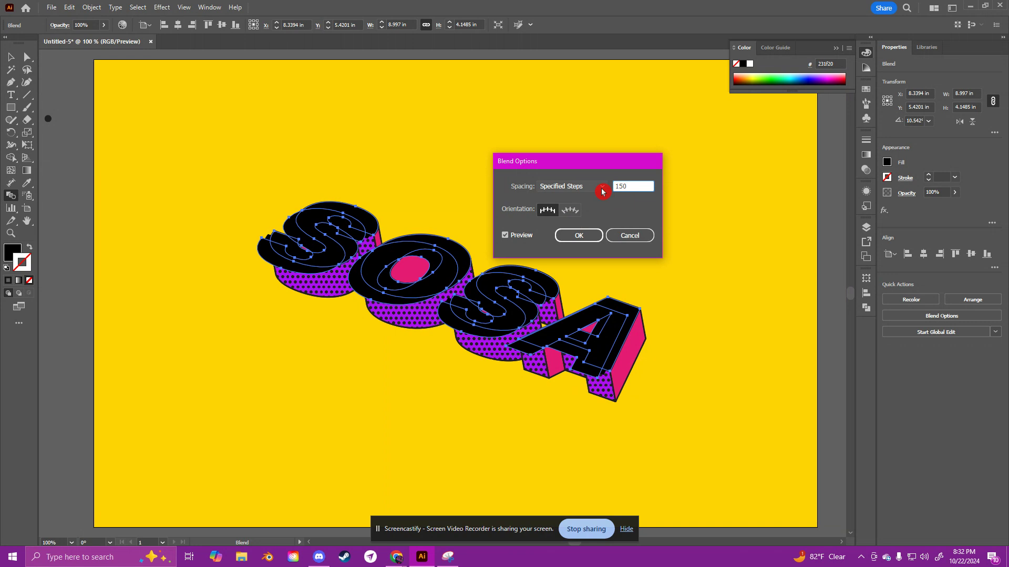
pyautogui.click(579, 210)
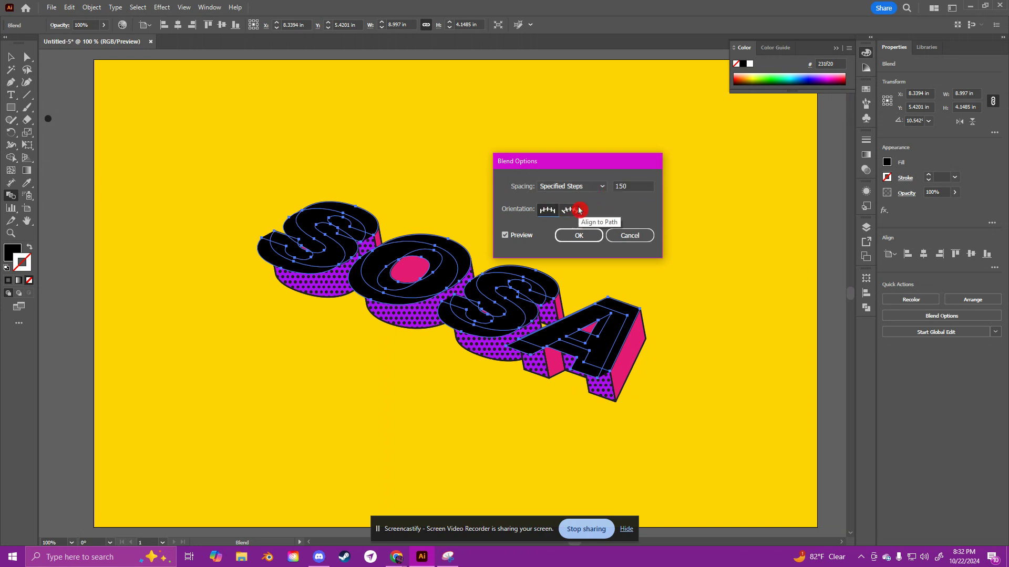
pyautogui.click(562, 210)
pyautogui.click(549, 212)
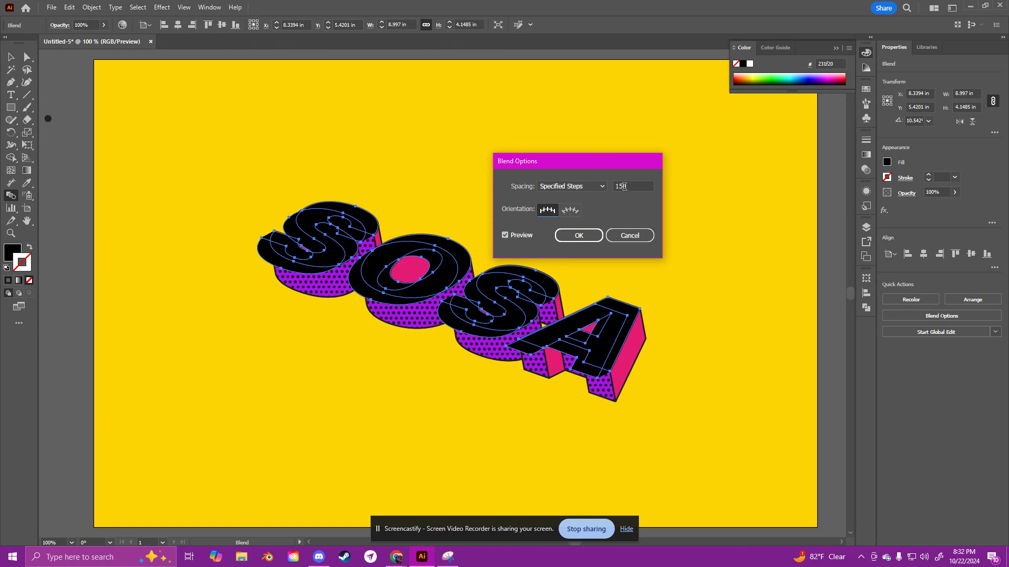
pyautogui.click(569, 187)
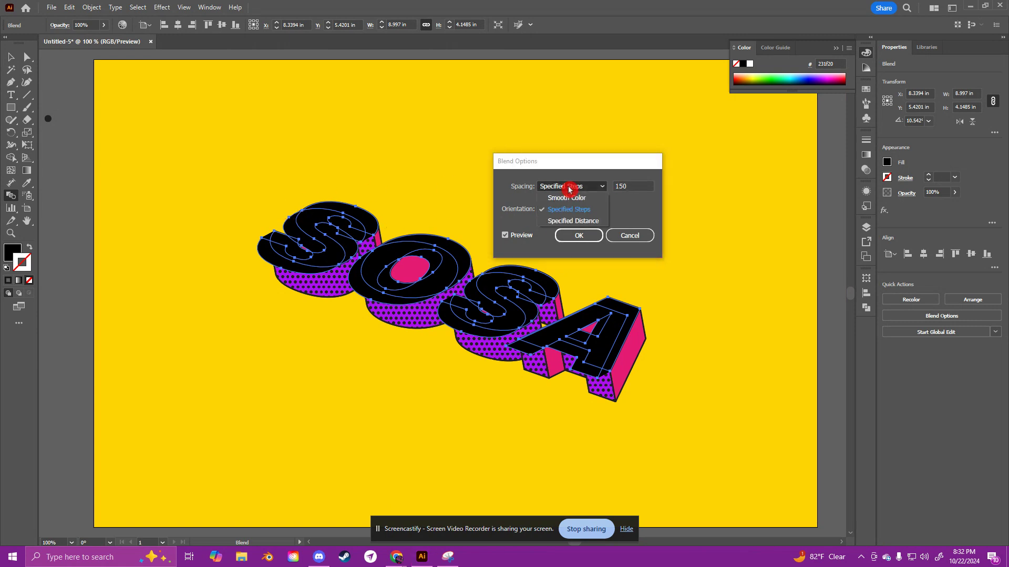
pyautogui.click(572, 209)
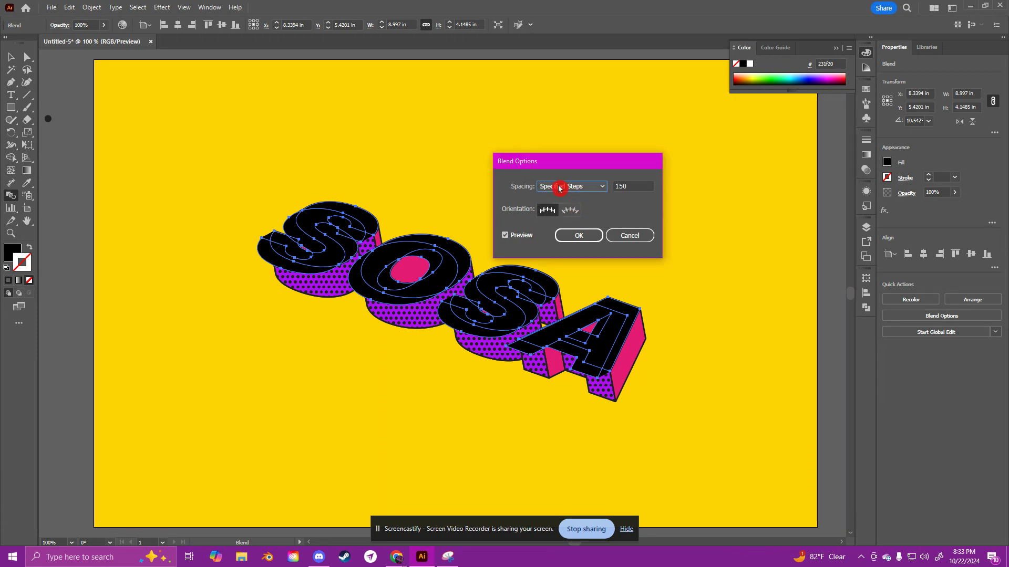
pyautogui.click(582, 235)
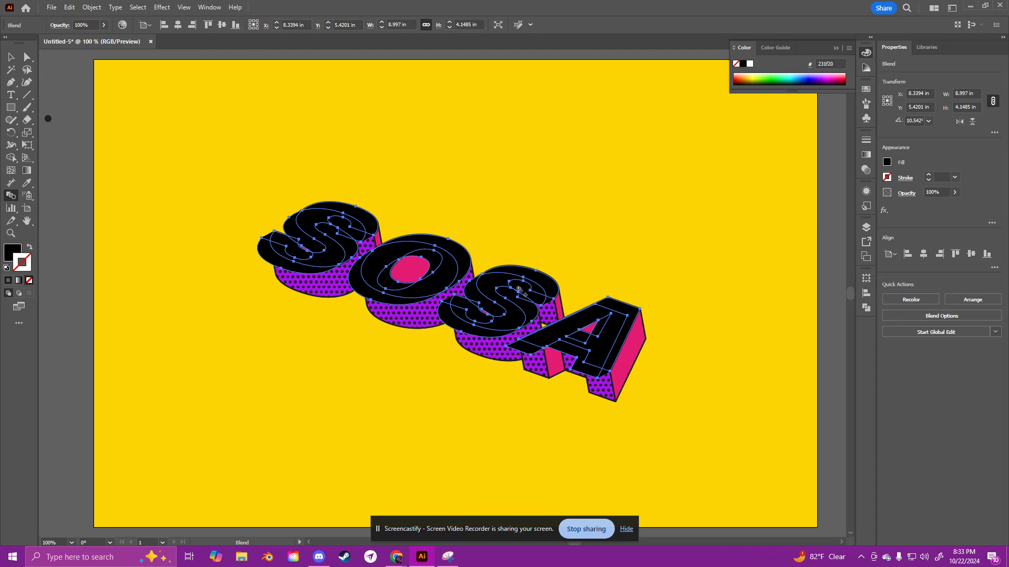
# Step: Undo the blend of the two black face groups and make it again
pyautogui.scroll(3, 520, 287)
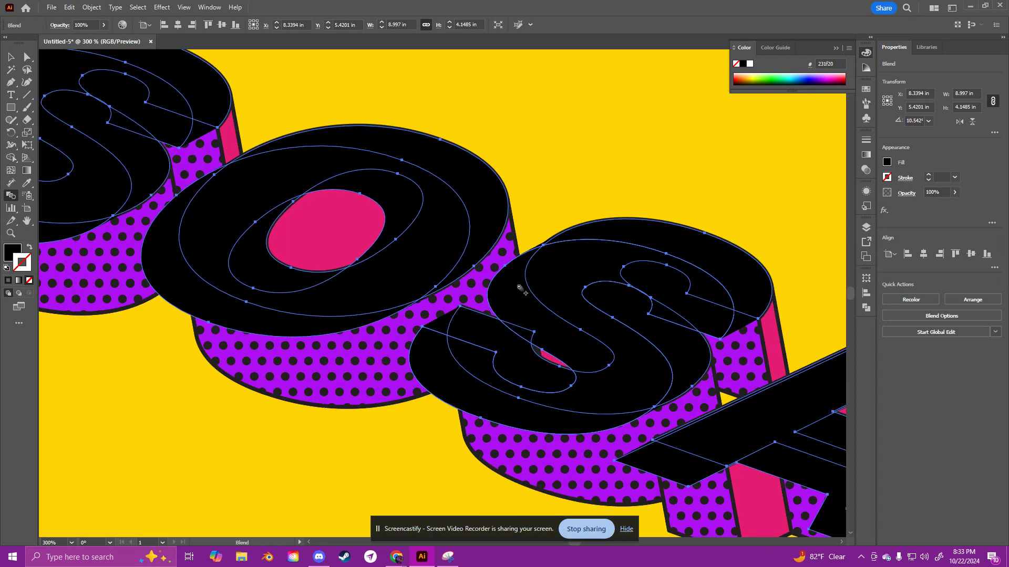
pyautogui.scroll(-3, 520, 288)
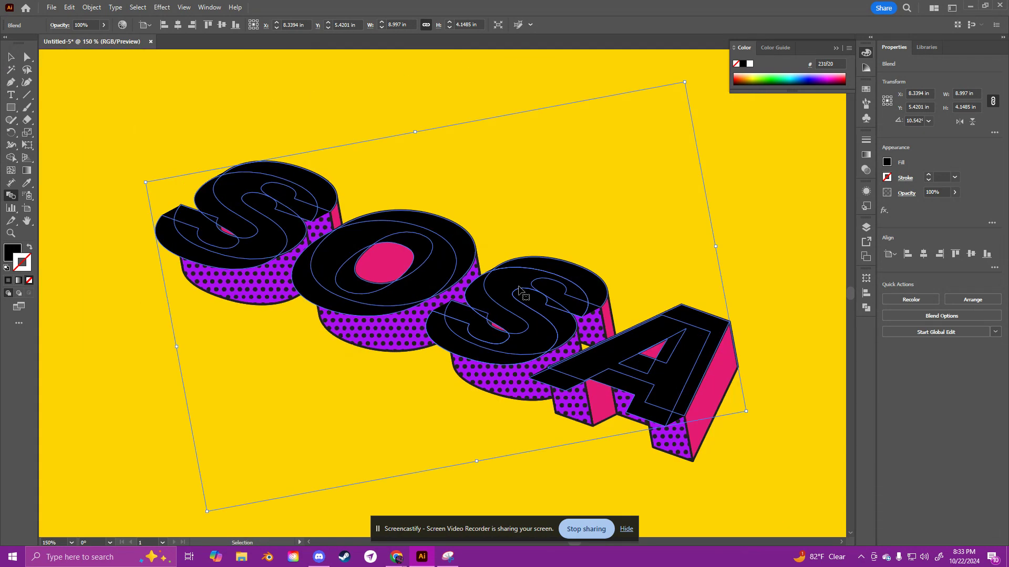
pyautogui.scroll(1, 519, 288)
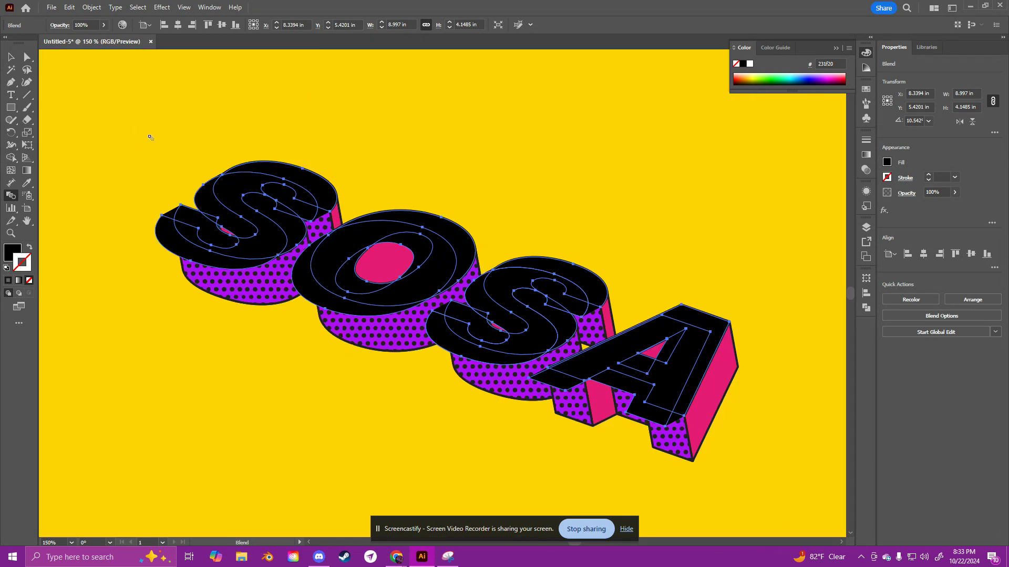
pyautogui.press('v')
pyautogui.hotkey('ctrl', 'g')
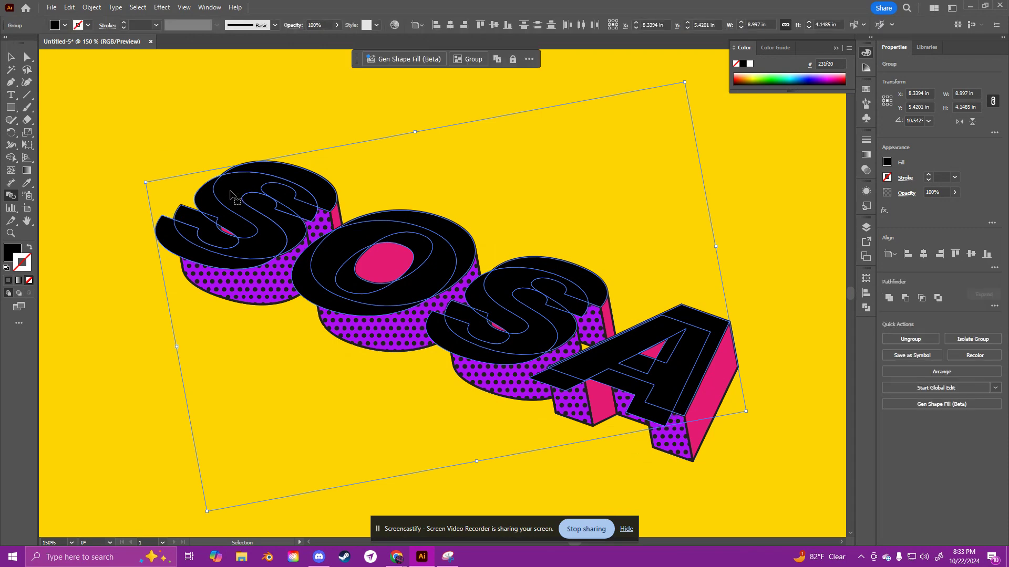
pyautogui.press('w')
pyautogui.hotkey('ctrl', 'z')
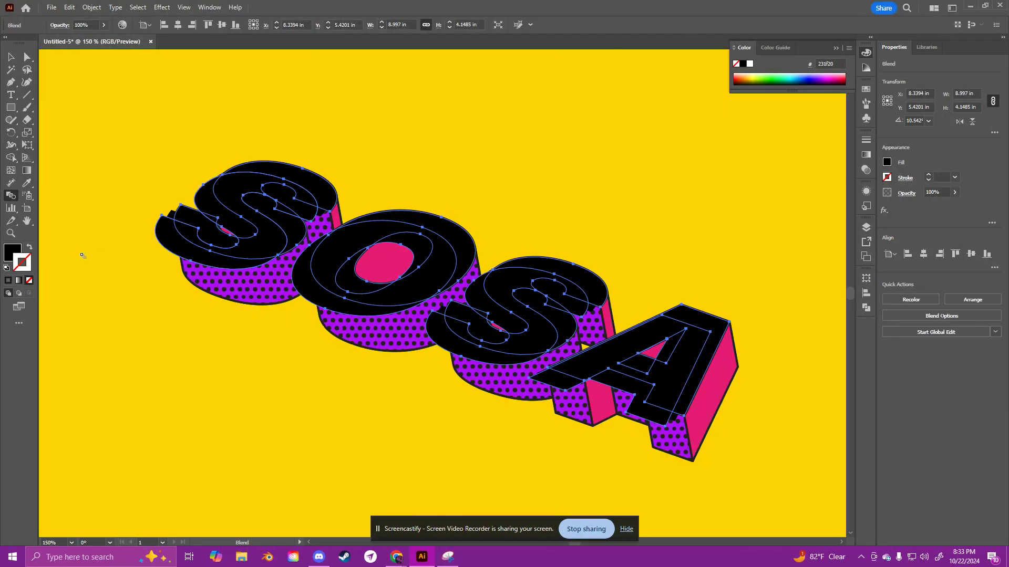
# Step: Change the blend spacing of the black face groups to Specified Steps with a value of 150
pyautogui.doubleClick(10, 195)
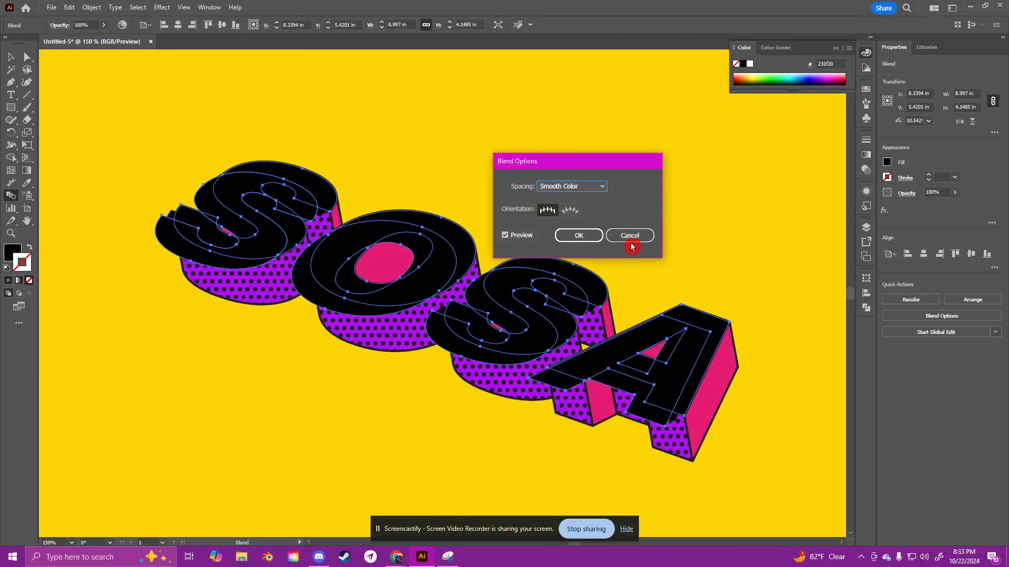
pyautogui.click(564, 188)
pyautogui.click(581, 207)
pyautogui.write('150')
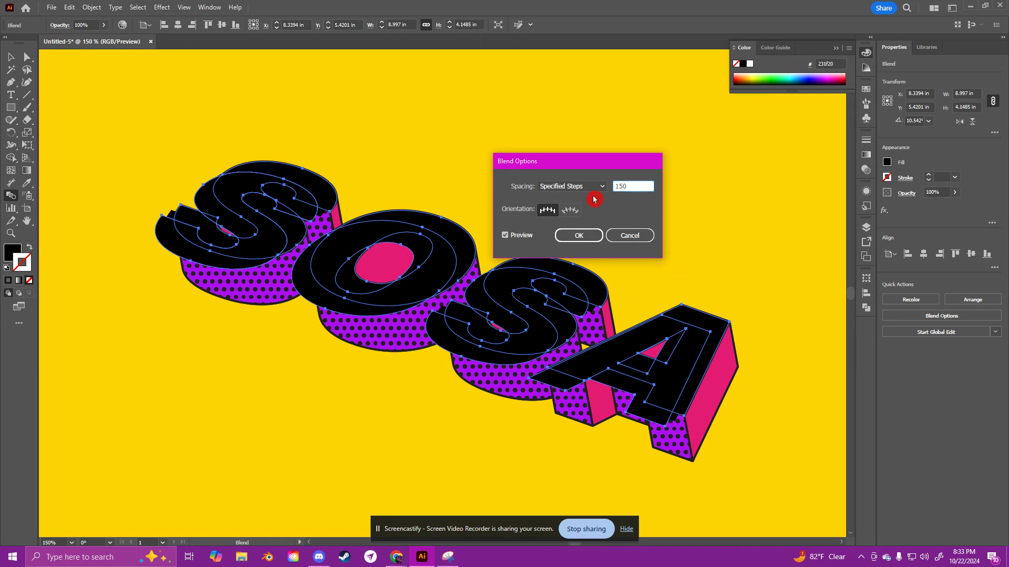
pyautogui.press('Return')
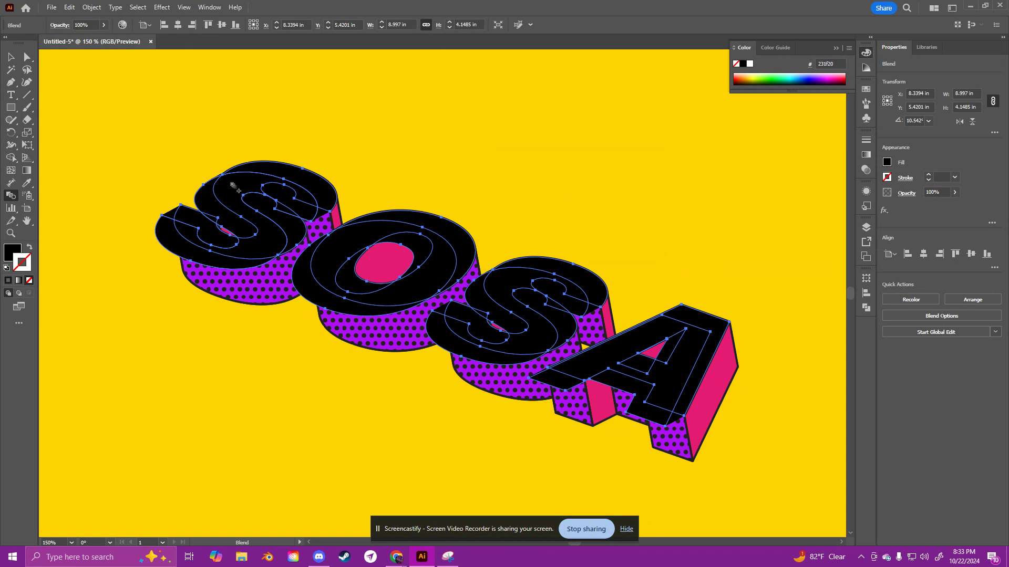
# Step: Expand the black blend, including its object and fill
pyautogui.click(10, 60)
pyautogui.click(13, 57)
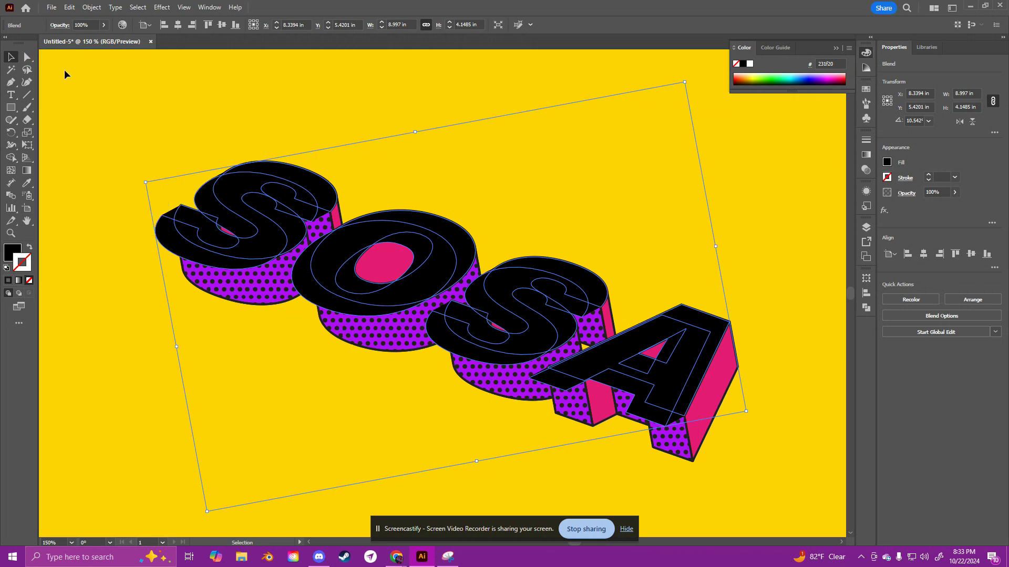
pyautogui.click(92, 8)
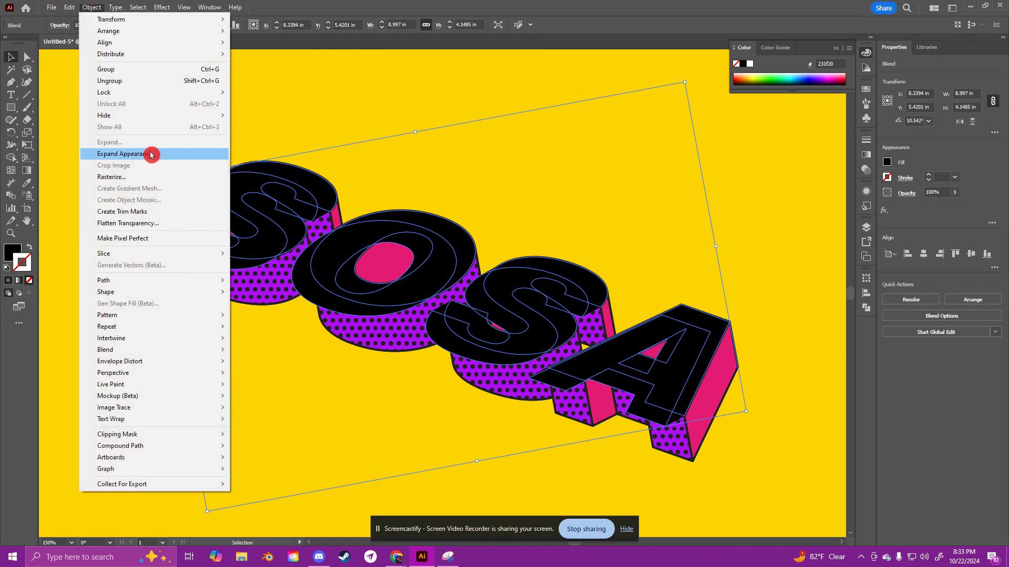
pyautogui.click(152, 155)
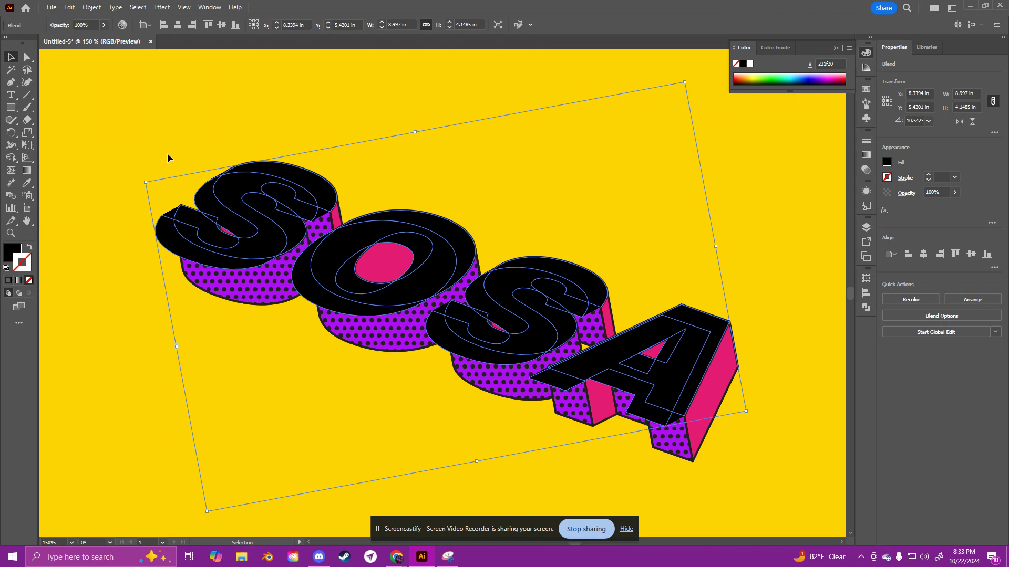
pyautogui.click(92, 8)
pyautogui.click(143, 146)
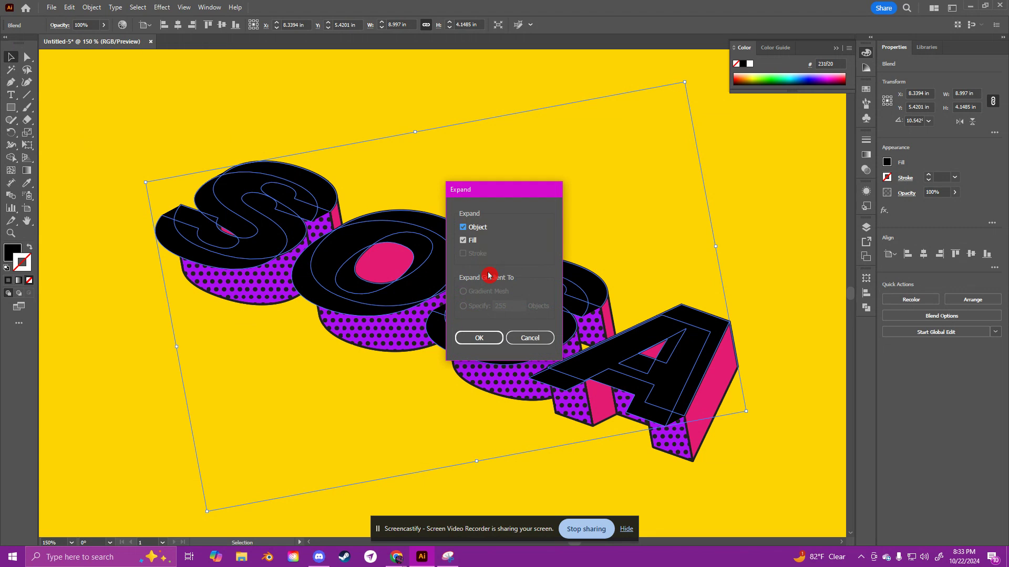
pyautogui.click(478, 339)
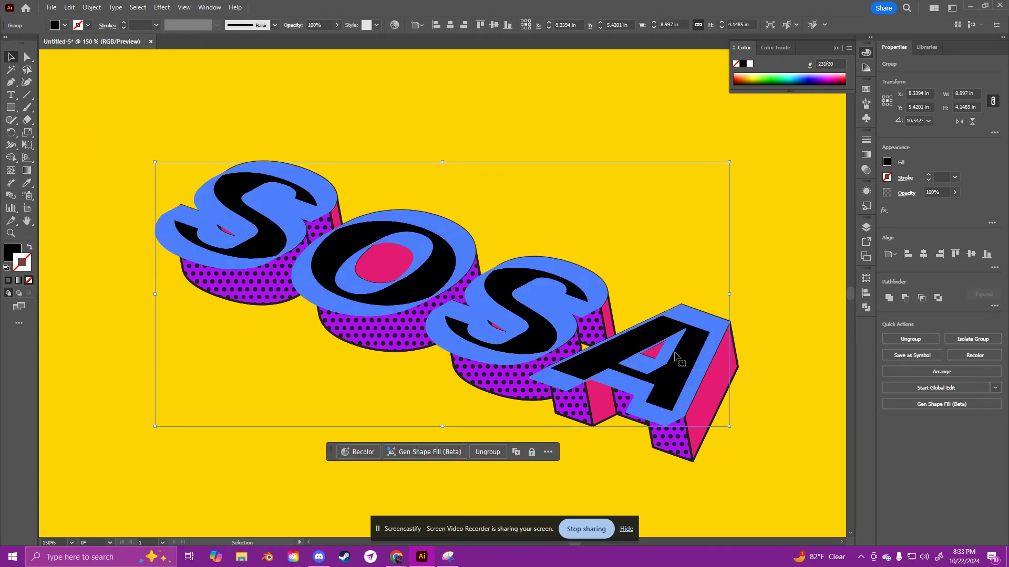
# Step: Unite the expanded black shapes and move the result to the bottom of the Layer 1 stack, behind the lettering
pyautogui.click(891, 303)
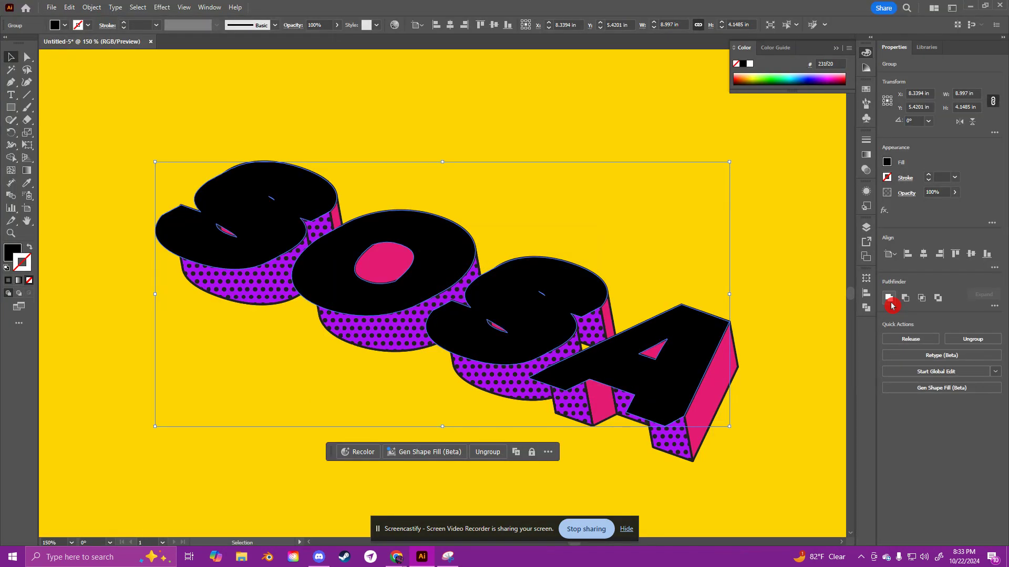
pyautogui.click(867, 227)
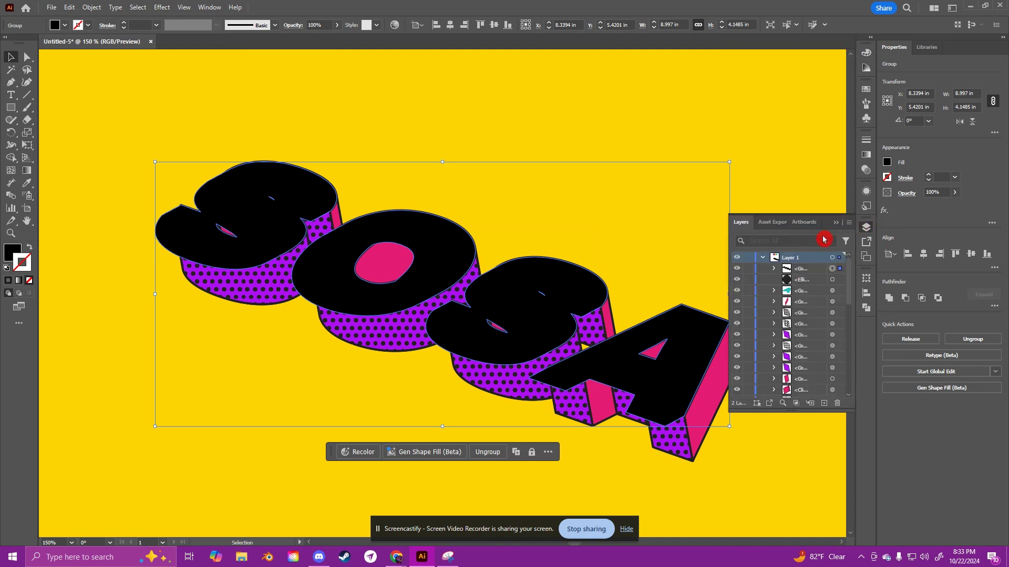
pyautogui.moveTo(811, 269); pyautogui.dragTo(800, 392)
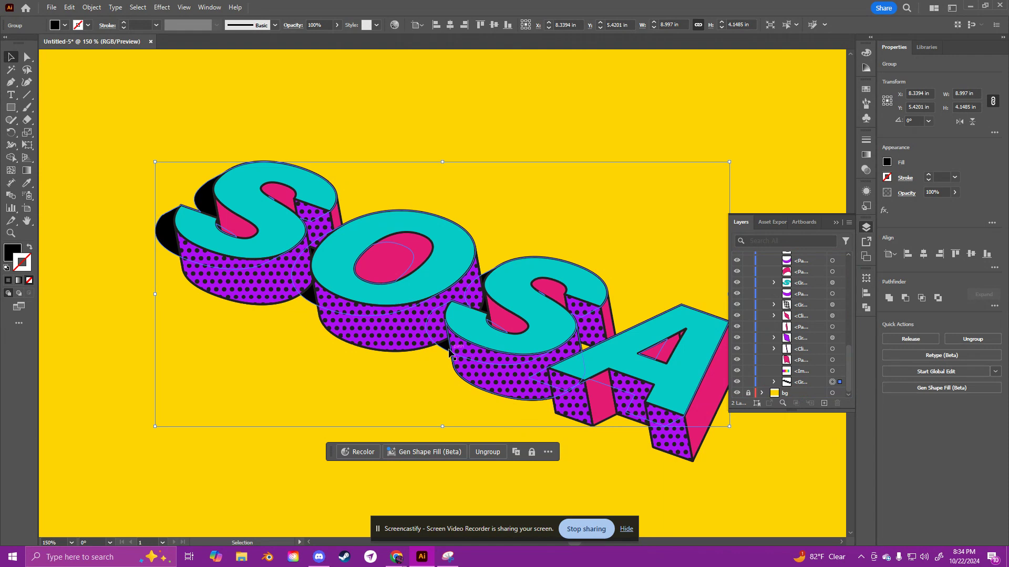
# Step: Move the black shadow about 0.21 in right and 0.82 in down so it sits beneath the letters
pyautogui.moveTo(443, 352); pyautogui.dragTo(460, 401)
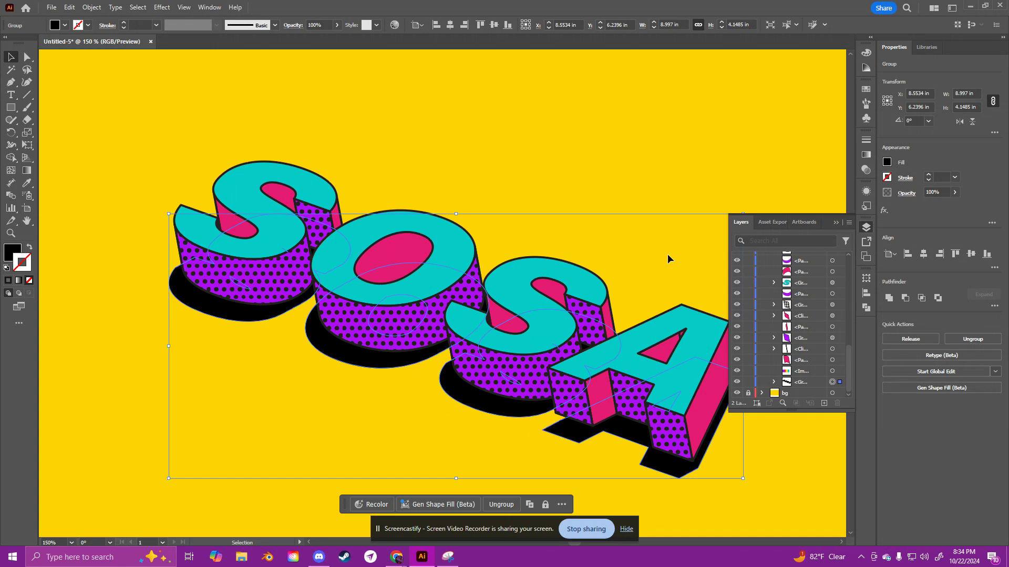
pyautogui.hotkey('ctrl', '-')
pyautogui.hotkey('ctrl', '-')
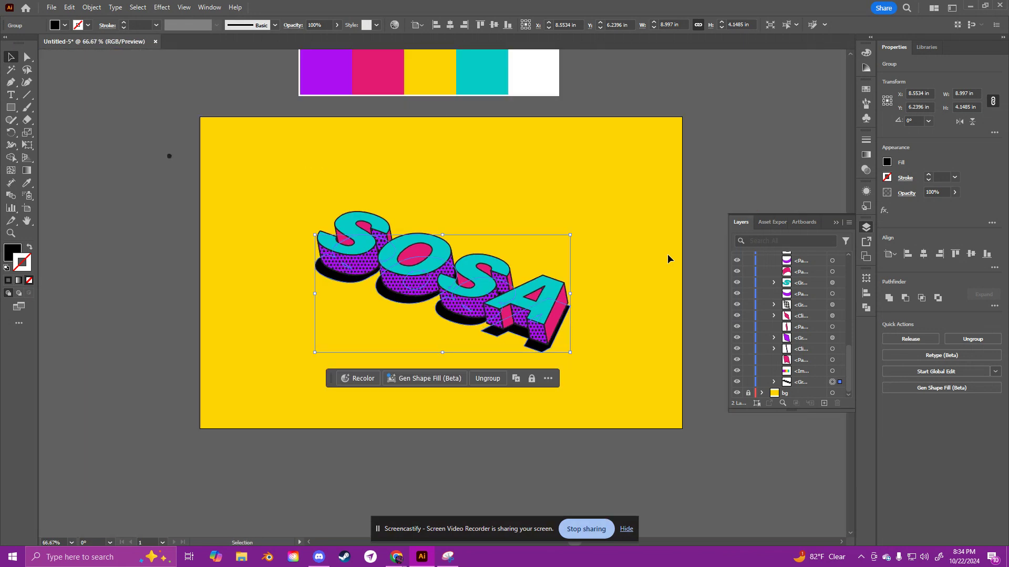
pyautogui.hotkey('ctrl', '+')
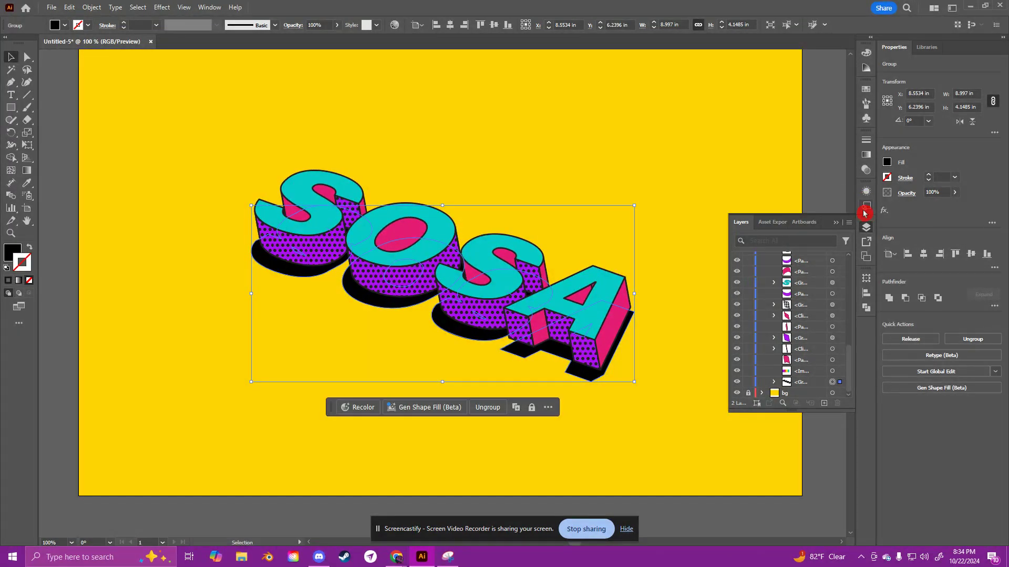
# Step: Lower the shadow's opacity to 38% and deselect it
pyautogui.click(955, 192)
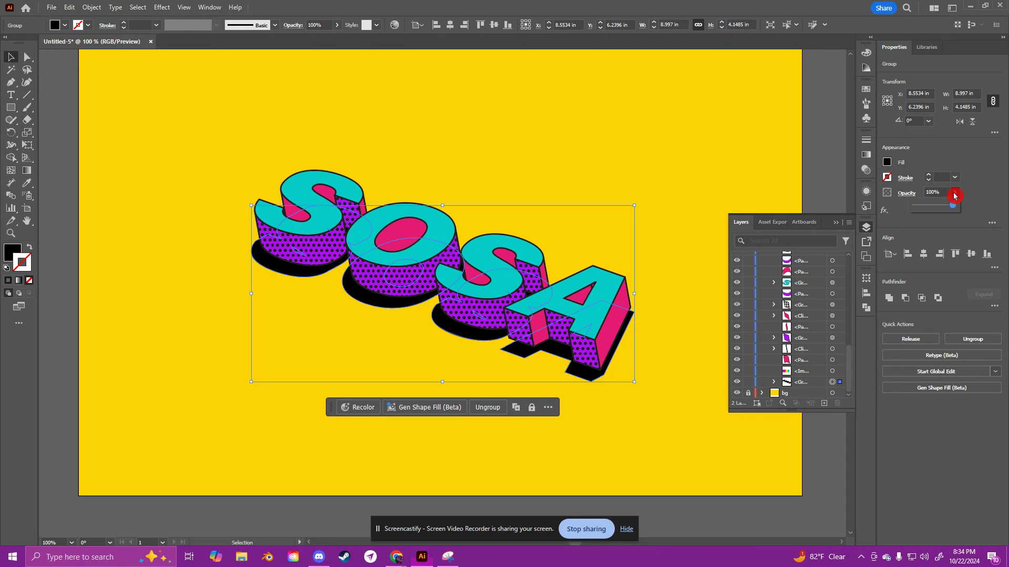
pyautogui.moveTo(954, 210); pyautogui.dragTo(929, 209)
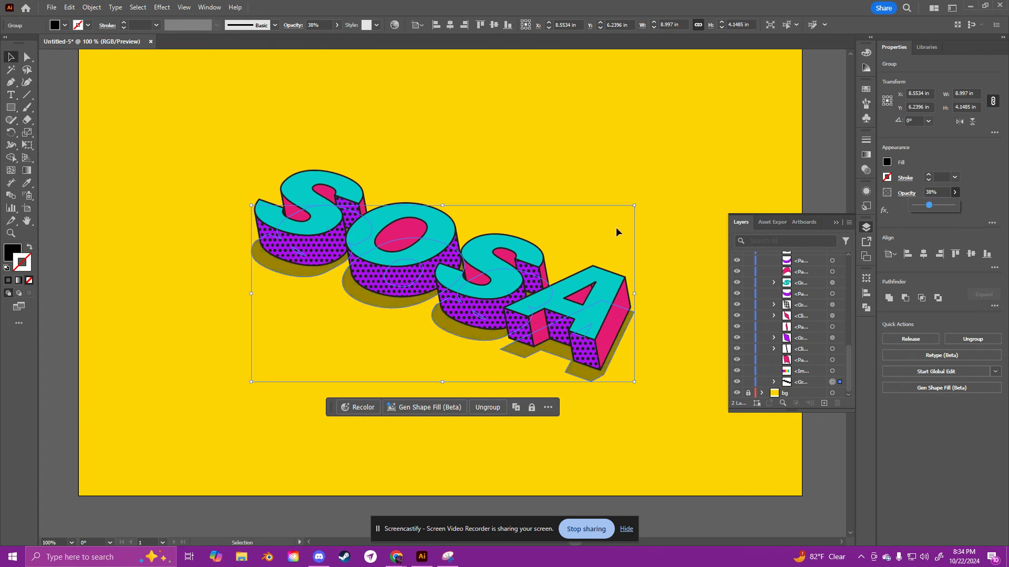
pyautogui.click(682, 212)
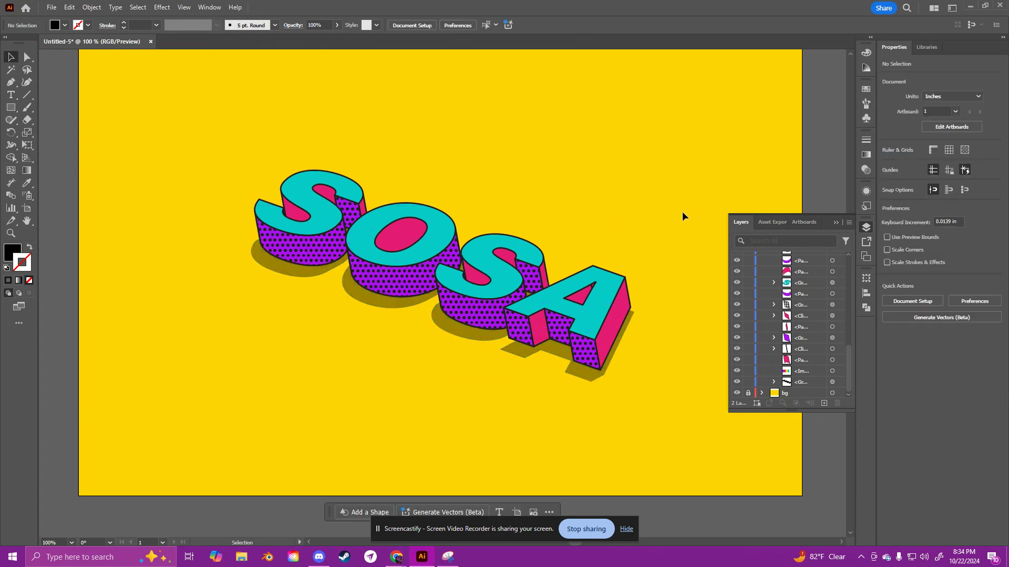
pyautogui.hotkey('ctrl', '-')
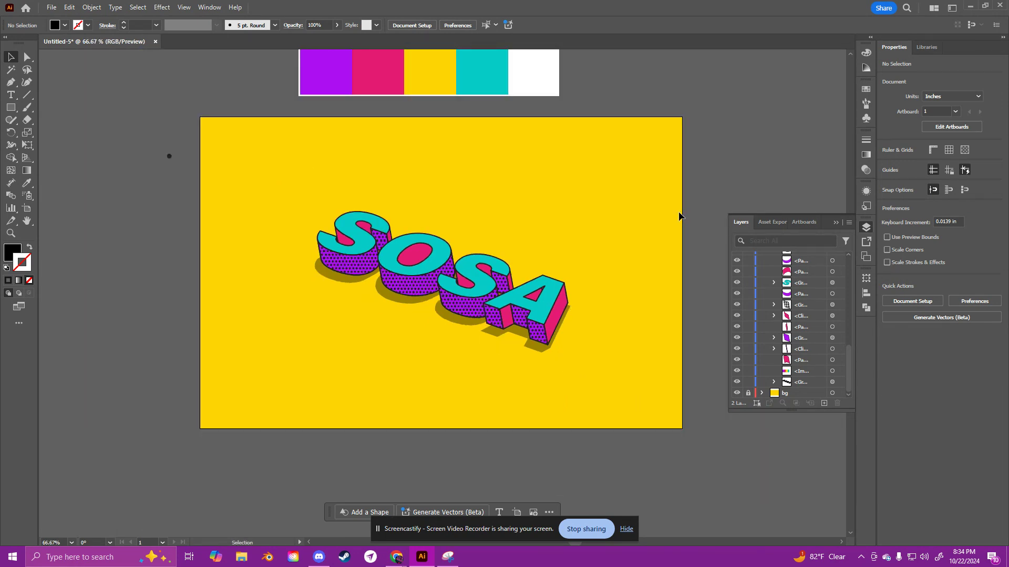
# Step: Reduce the shadow's opacity to a faint tint well below 38% and deselect it
pyautogui.click(476, 330)
pyautogui.click(955, 192)
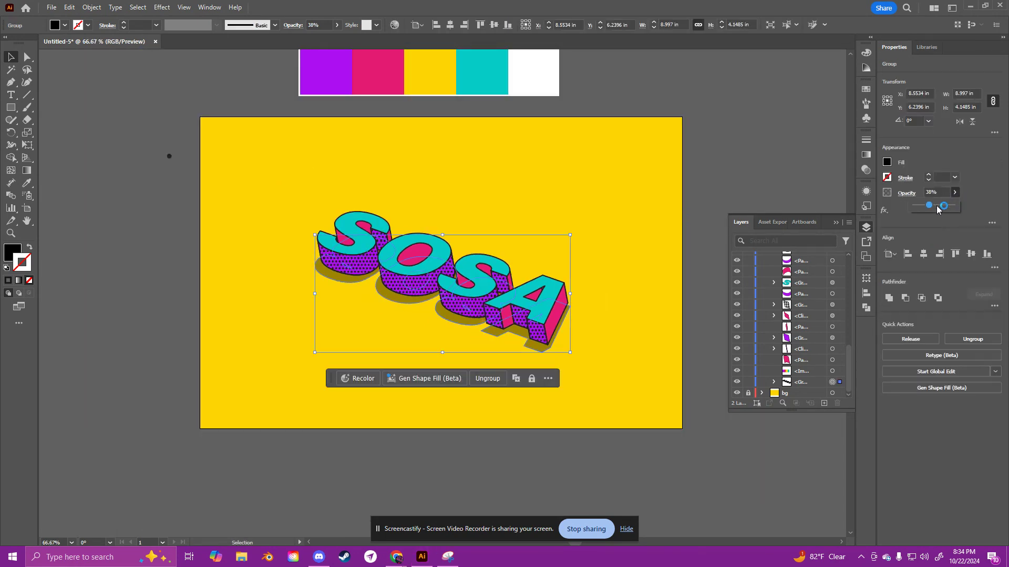
pyautogui.click(923, 207)
pyautogui.click(954, 192)
pyautogui.moveTo(935, 207); pyautogui.dragTo(922, 208)
pyautogui.click(628, 214)
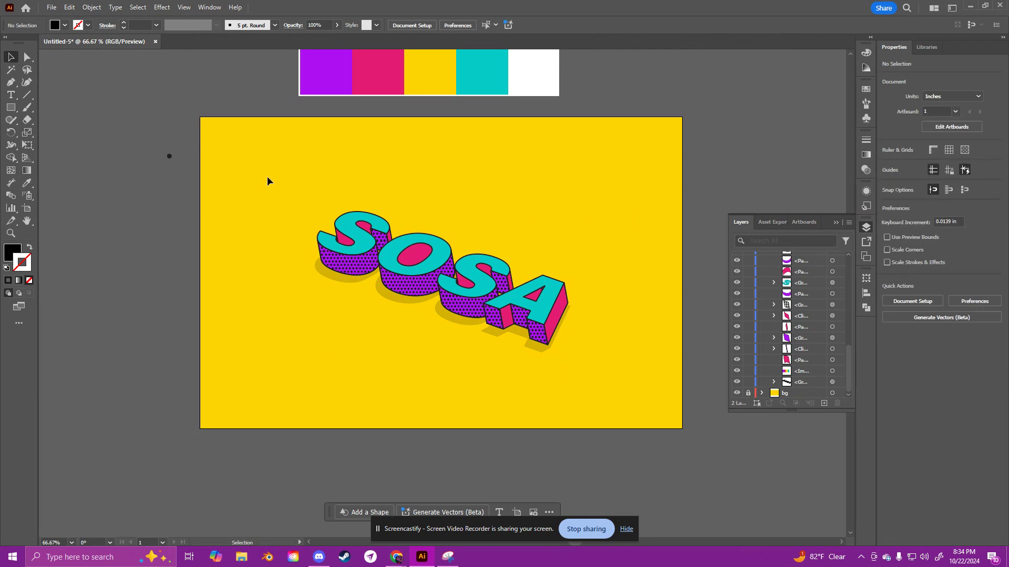
# Step: Enlarge the whole SOSA lettering with its shadow to about 1.5 times its size and centre it on the yellow artboard
pyautogui.moveTo(657, 406); pyautogui.dragTo(657, 406)
pyautogui.moveTo(571, 353); pyautogui.dragTo(632, 387)
pyautogui.moveTo(550, 336); pyautogui.dragTo(509, 300)
pyautogui.moveTo(591, 352); pyautogui.dragTo(648, 384)
pyautogui.moveTo(556, 317); pyautogui.dragTo(532, 322)
pyautogui.moveTo(535, 319); pyautogui.dragTo(552, 312)
pyautogui.click(654, 228)
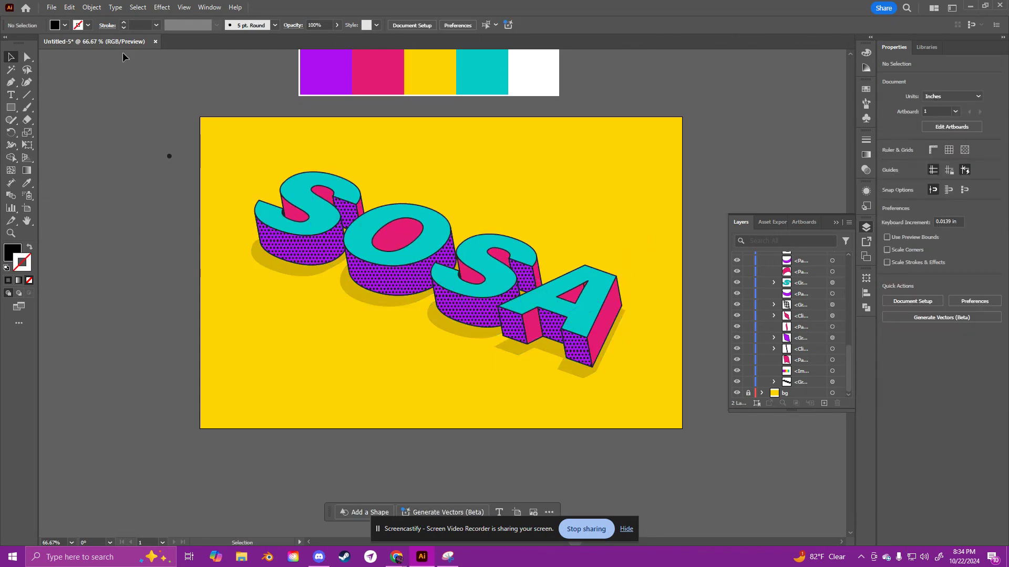